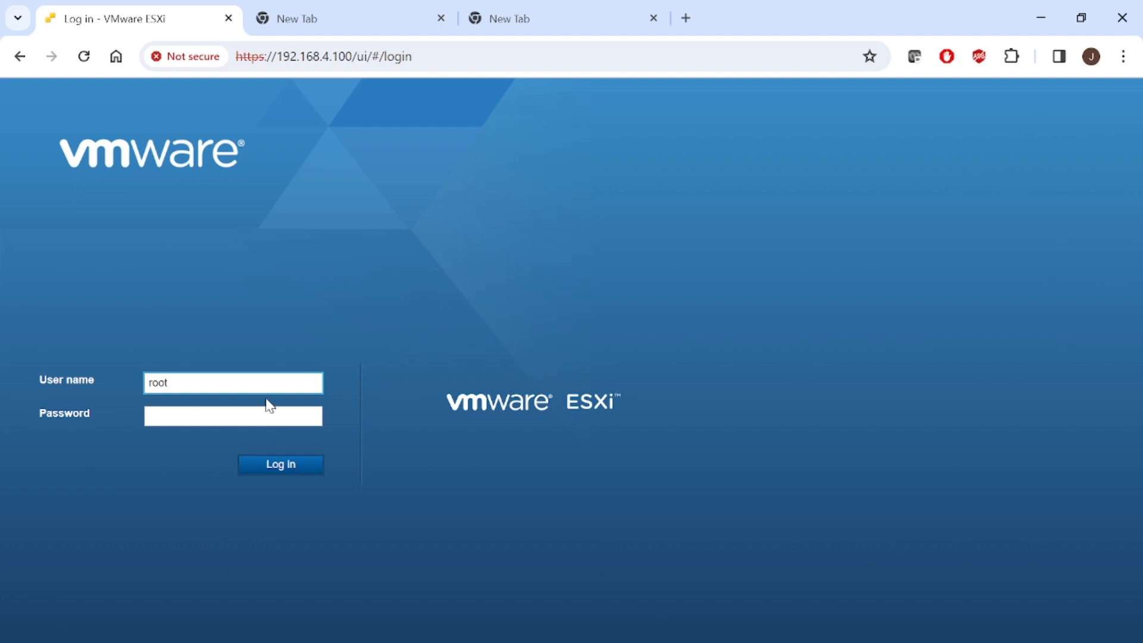
- Log in to the ESXi host as root with the account password
click(258, 411)
text(•••••••••)
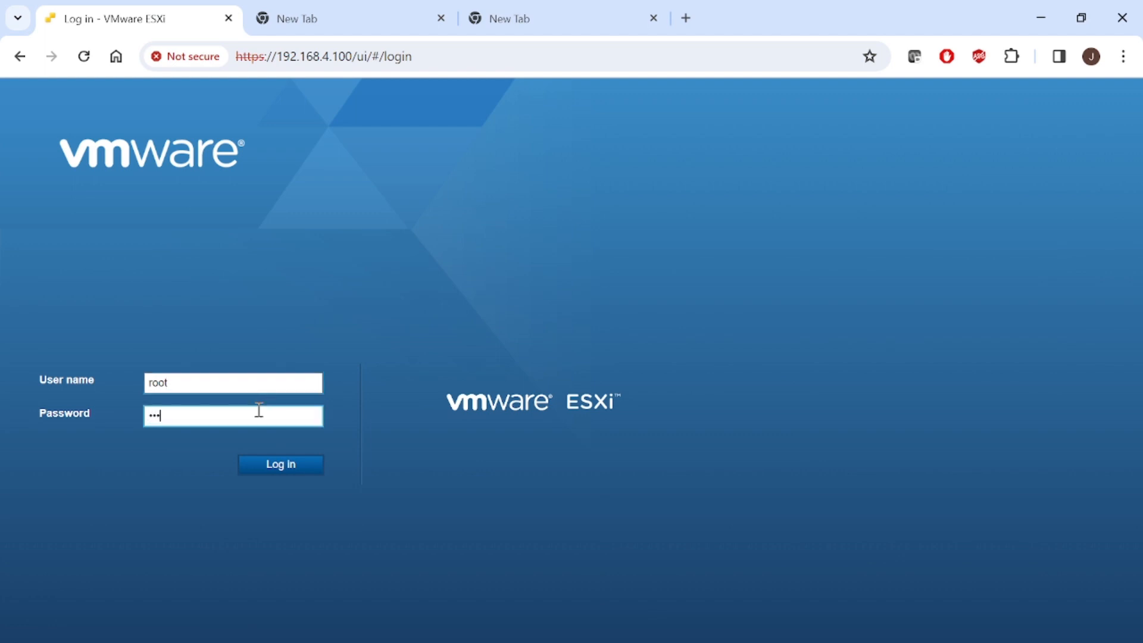
key(Return)
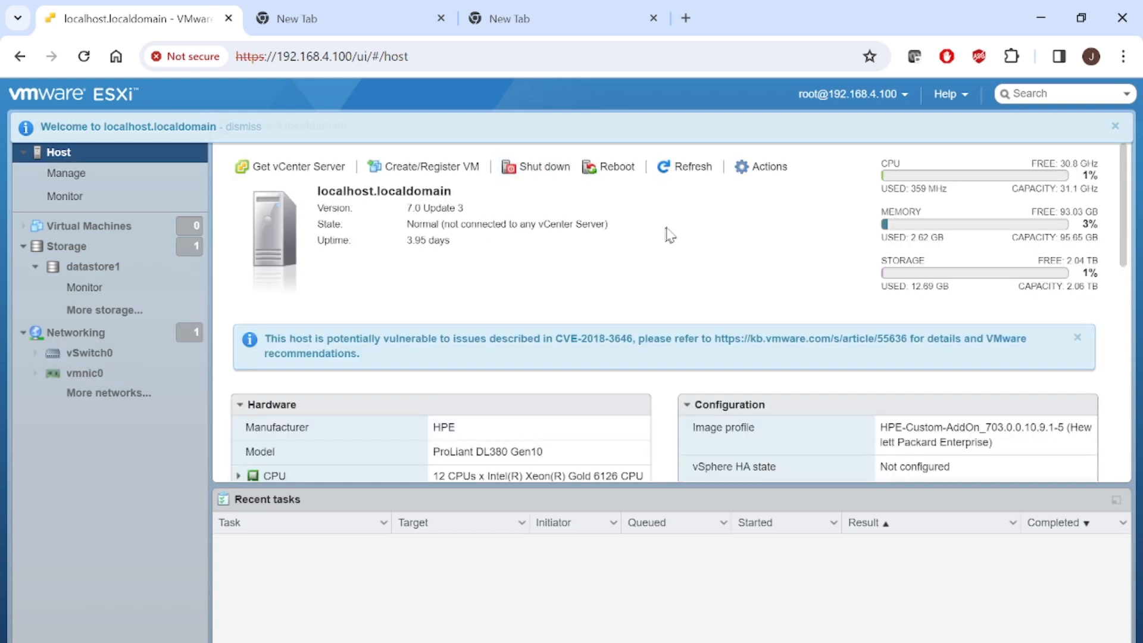
- Open the vSwitch0 details, view the Port Group slide, and return to ESXi
click(89, 233)
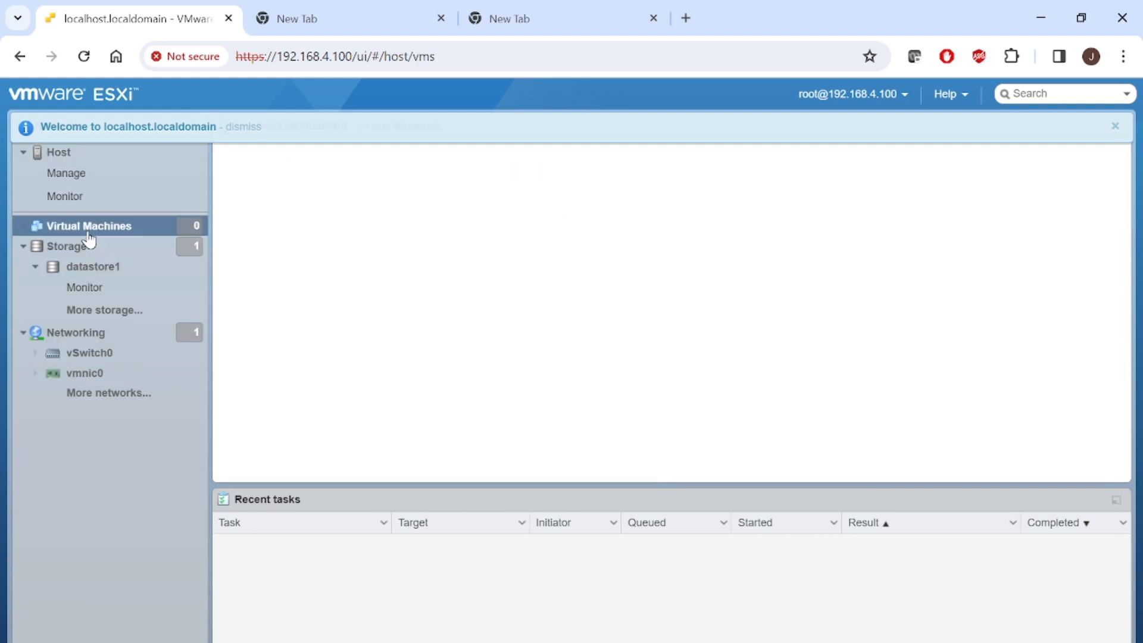
click(94, 353)
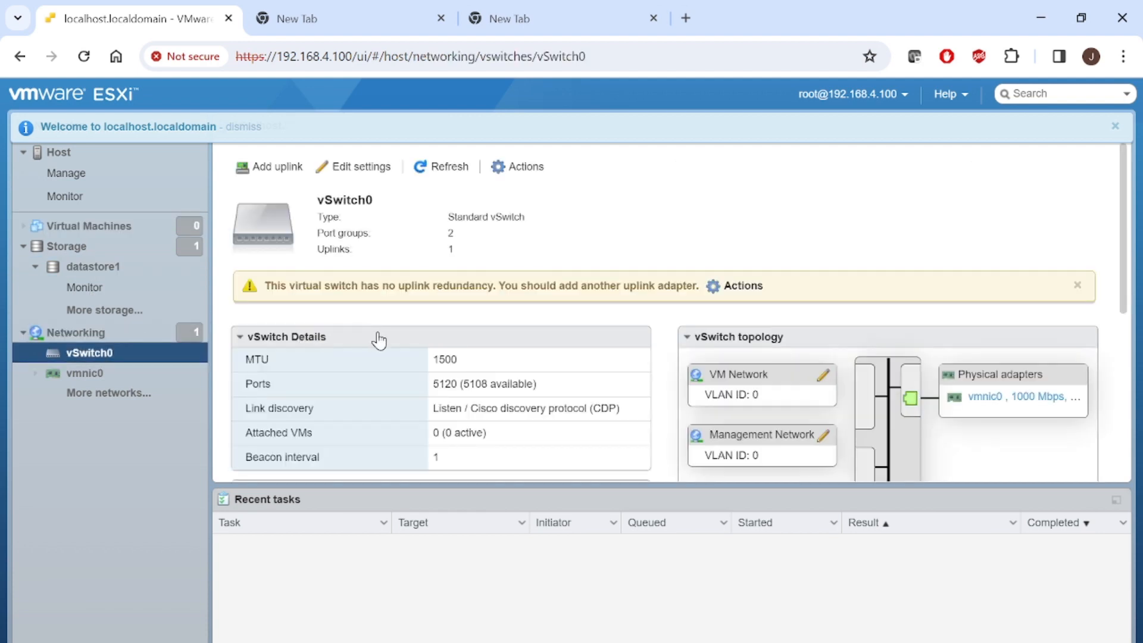
mouse_move(592, 640)
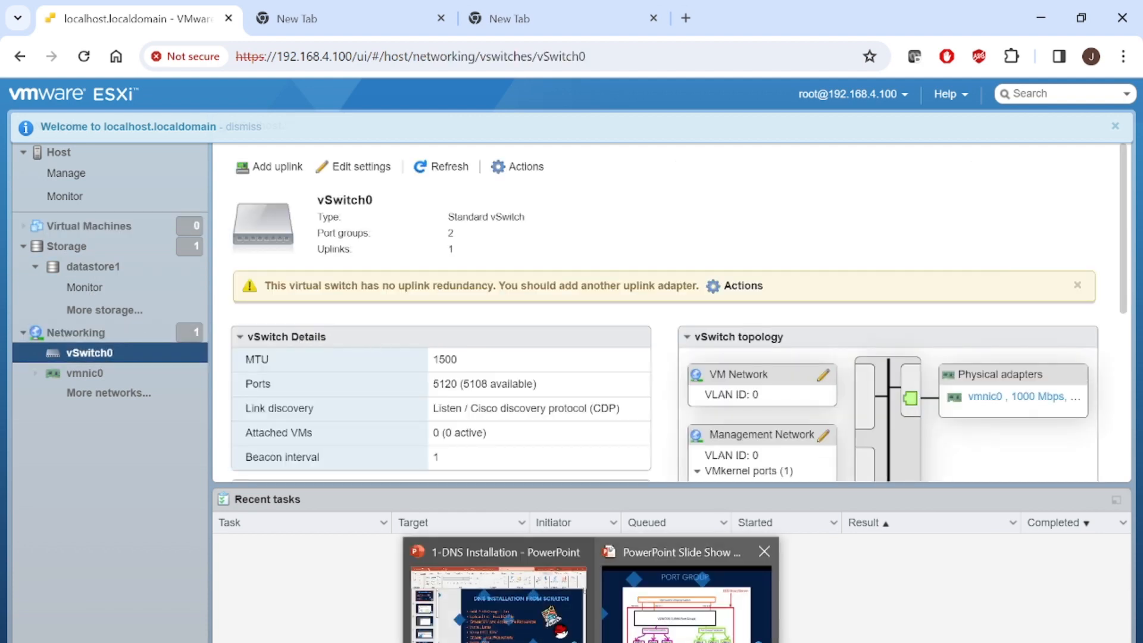
click(686, 601)
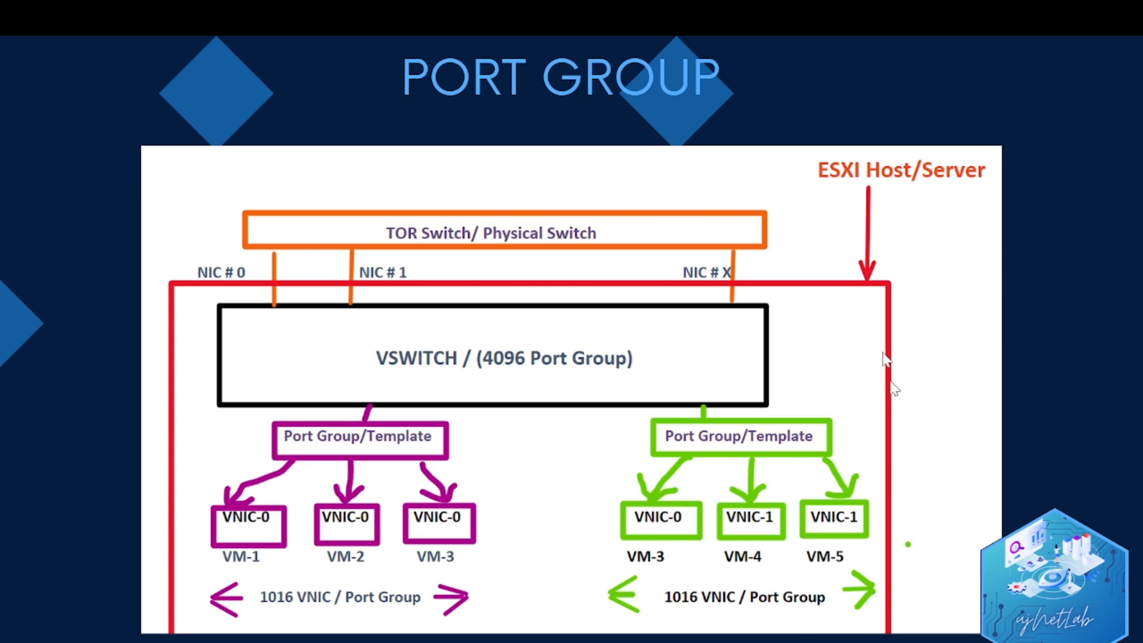
key(alt+Tab)
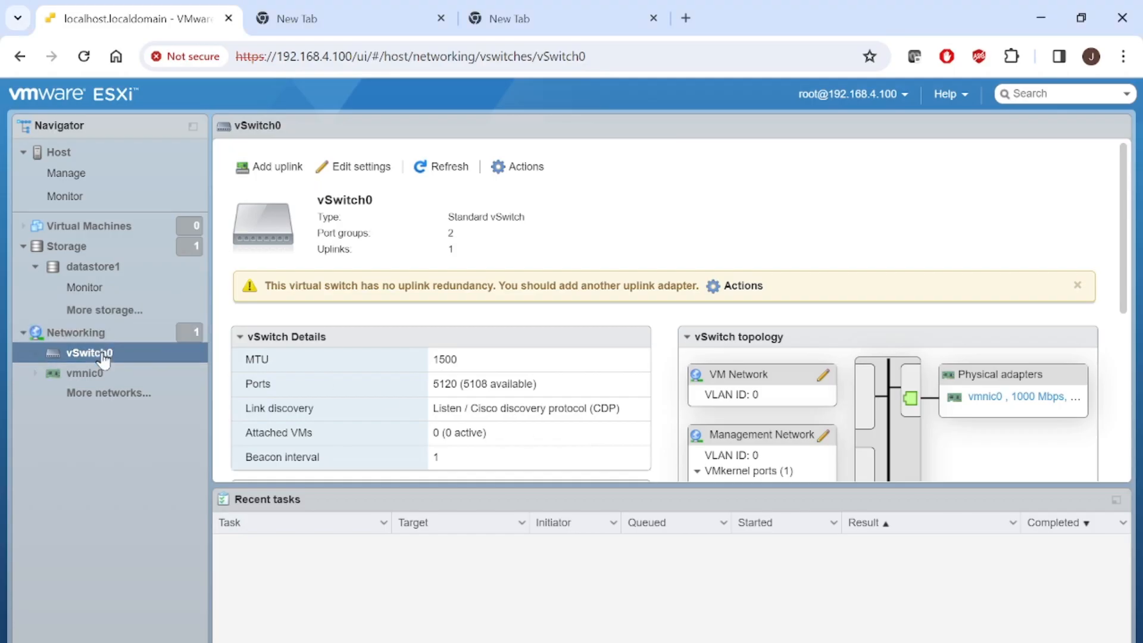
- Open Management Network, review vmk0's TCP/IP settings, and return to the port group
click(108, 394)
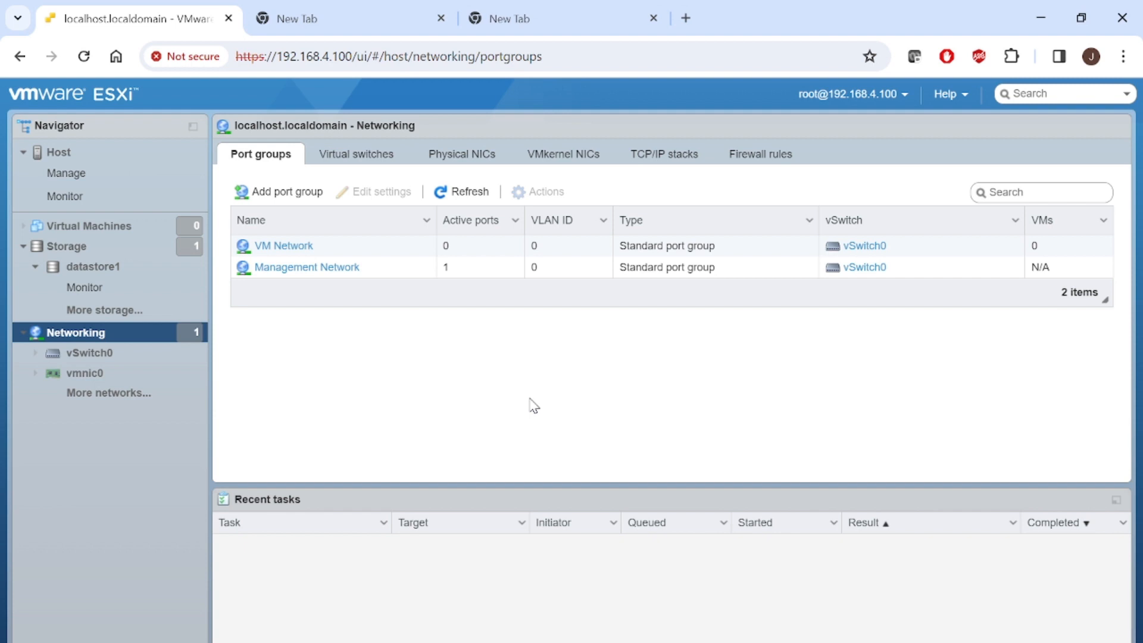
click(327, 268)
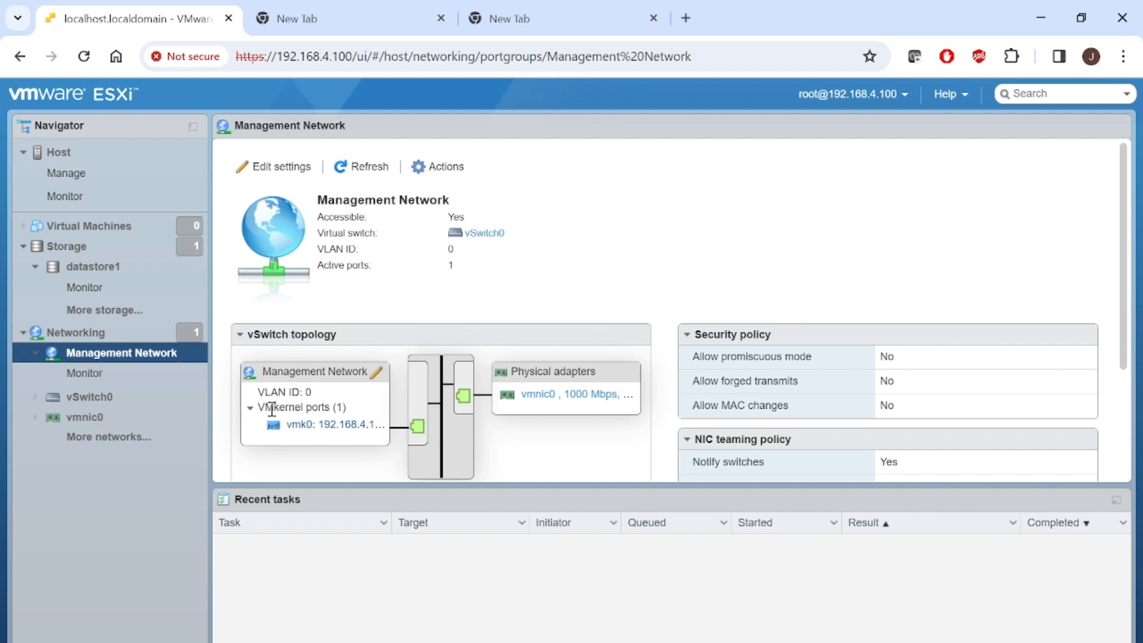
drag(271, 409, 342, 409)
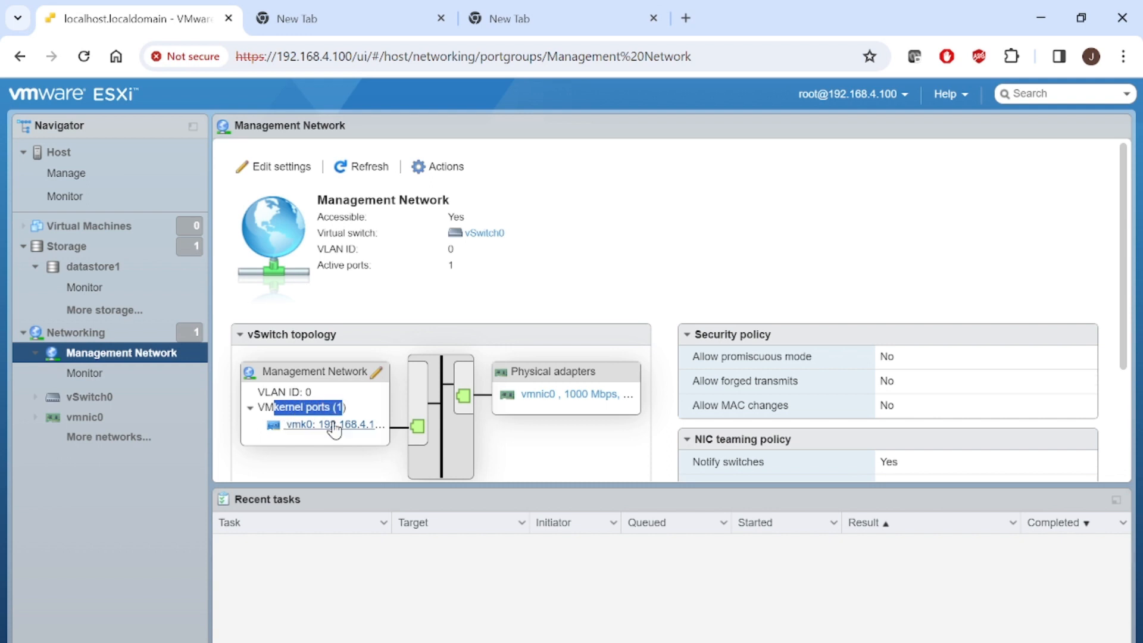
click(334, 424)
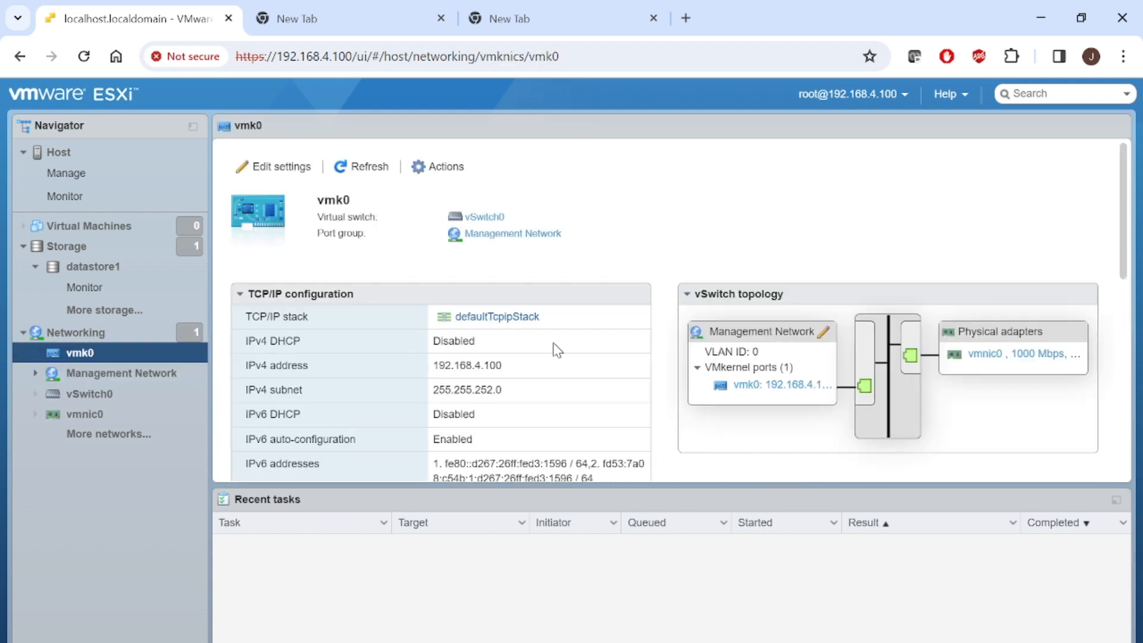
click(19, 56)
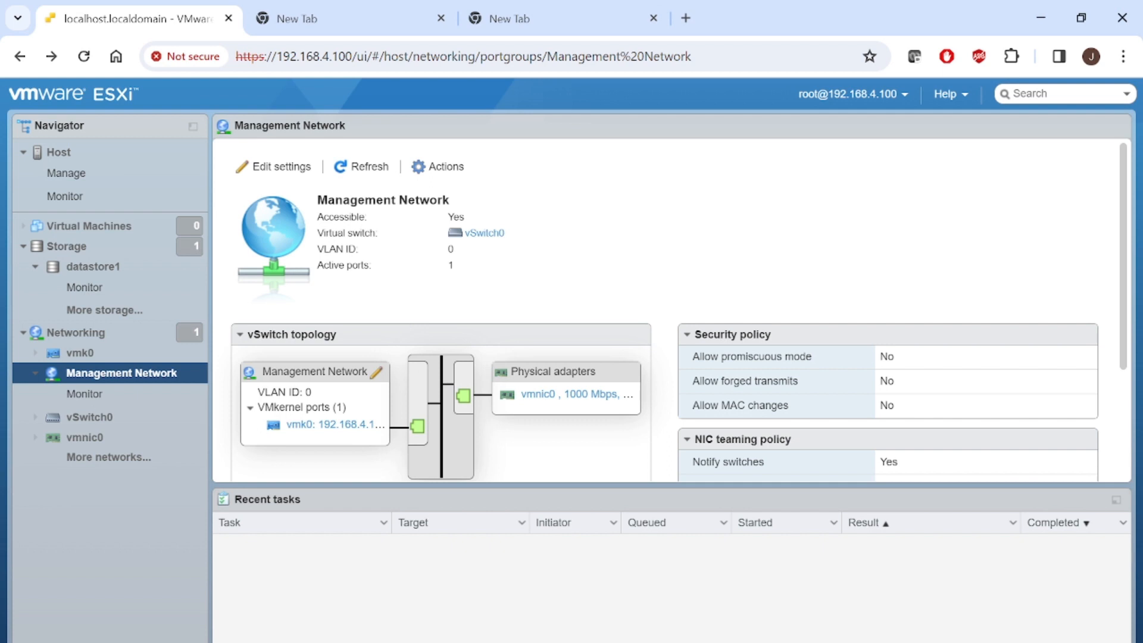
- After the slide show, open the VM Network port group from vSwitch0's port group list
mouse_move(592, 641)
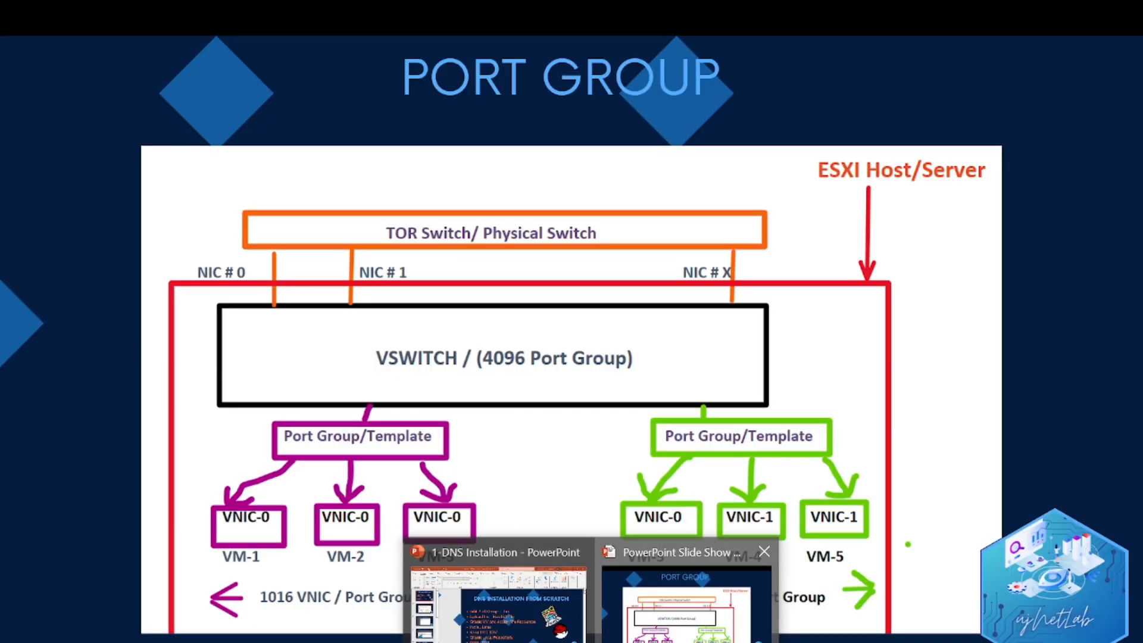
click(687, 625)
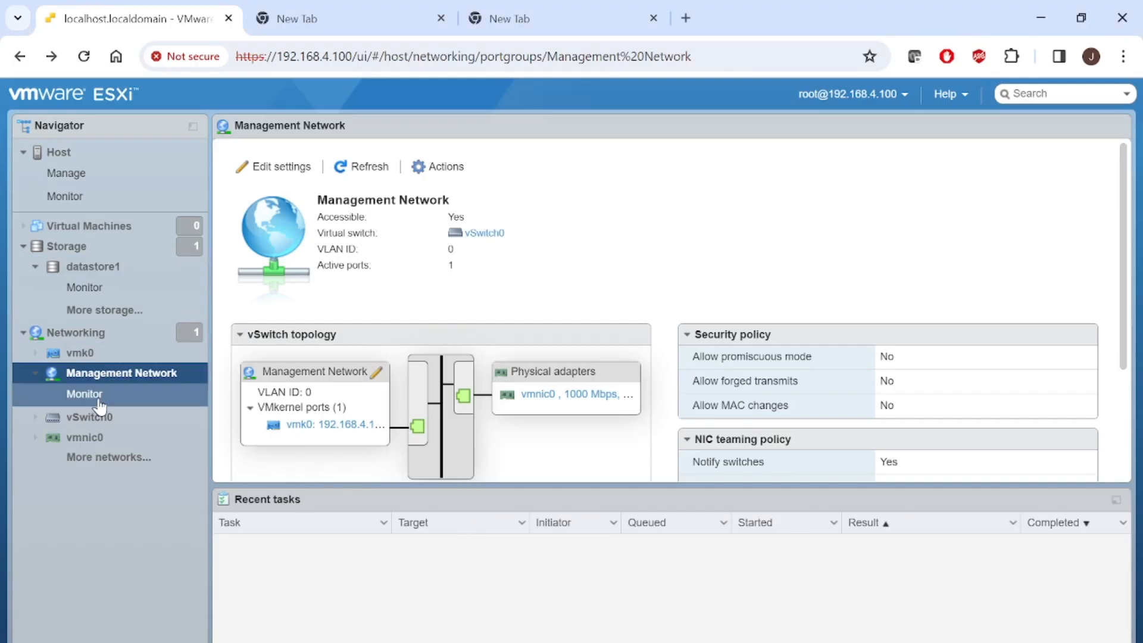
click(95, 424)
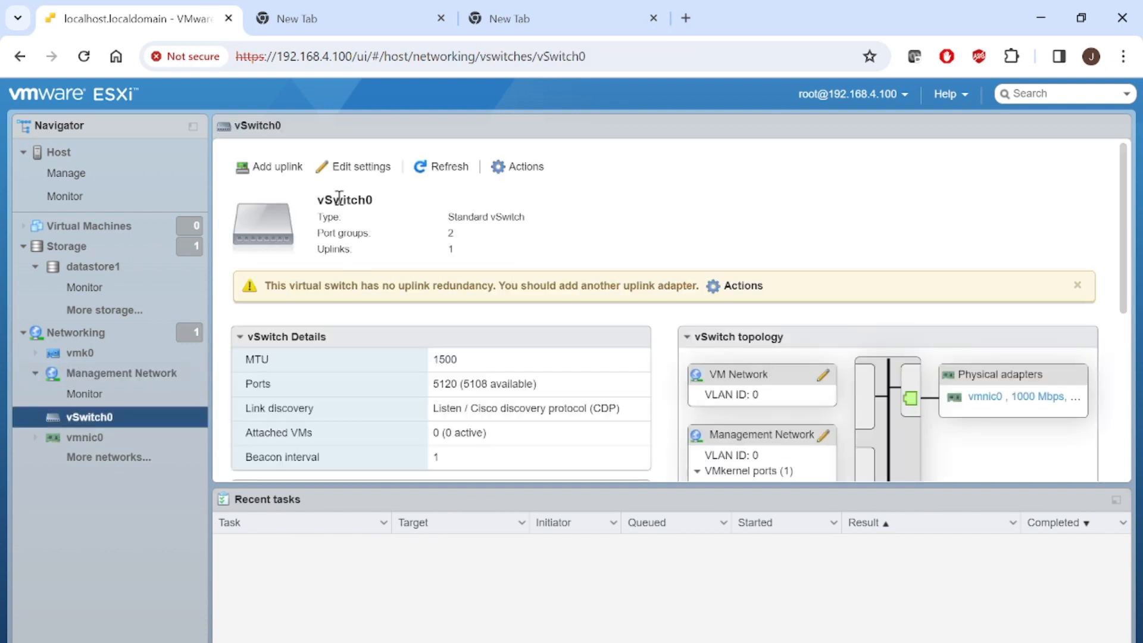
click(110, 466)
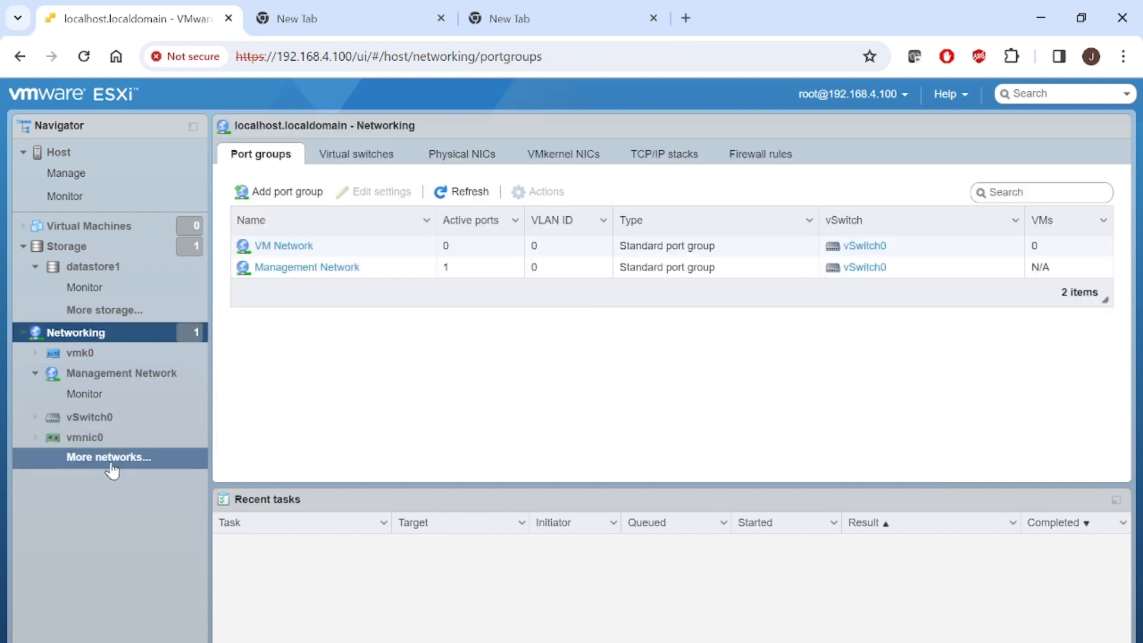
click(289, 249)
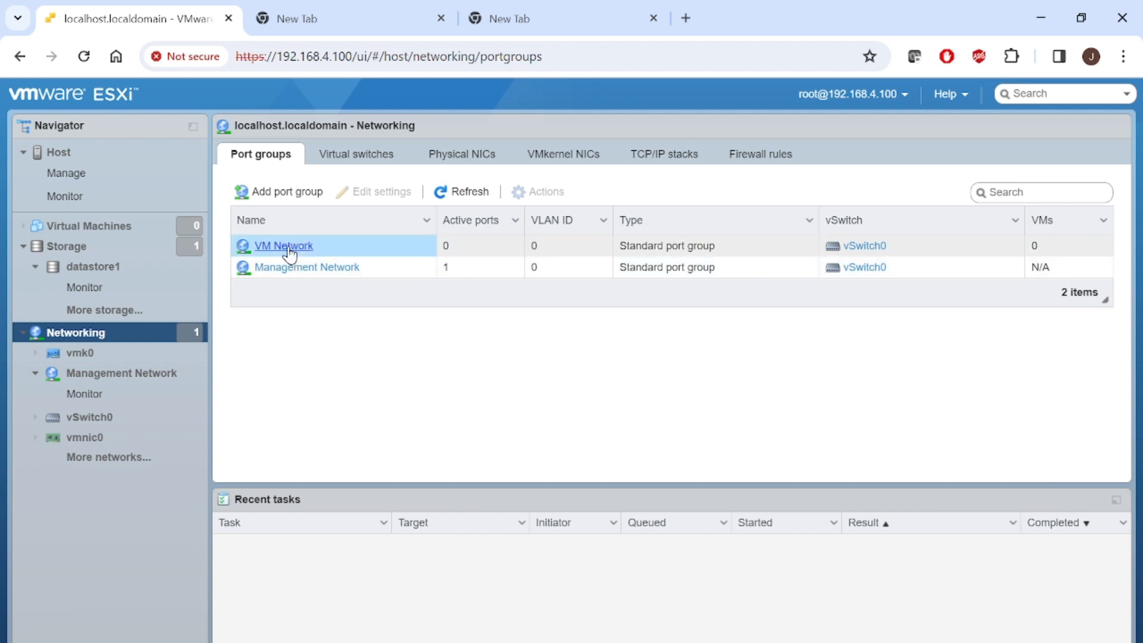
drag(289, 249, 408, 248)
click(299, 246)
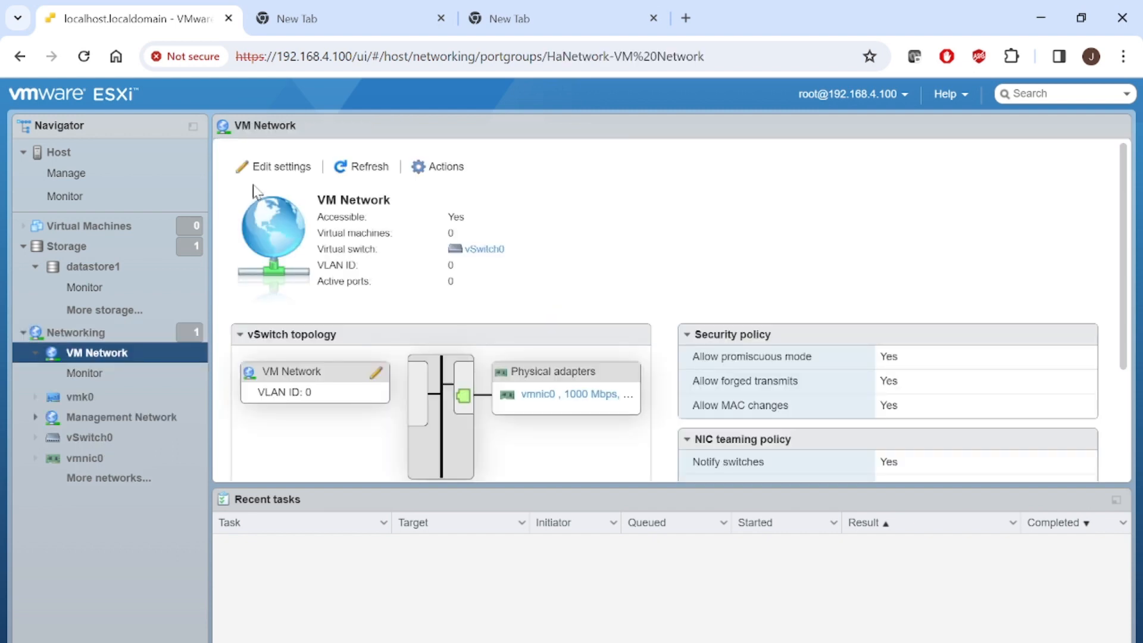
- In Edit port group, try shortening the name and select the VLAN ID value
click(266, 174)
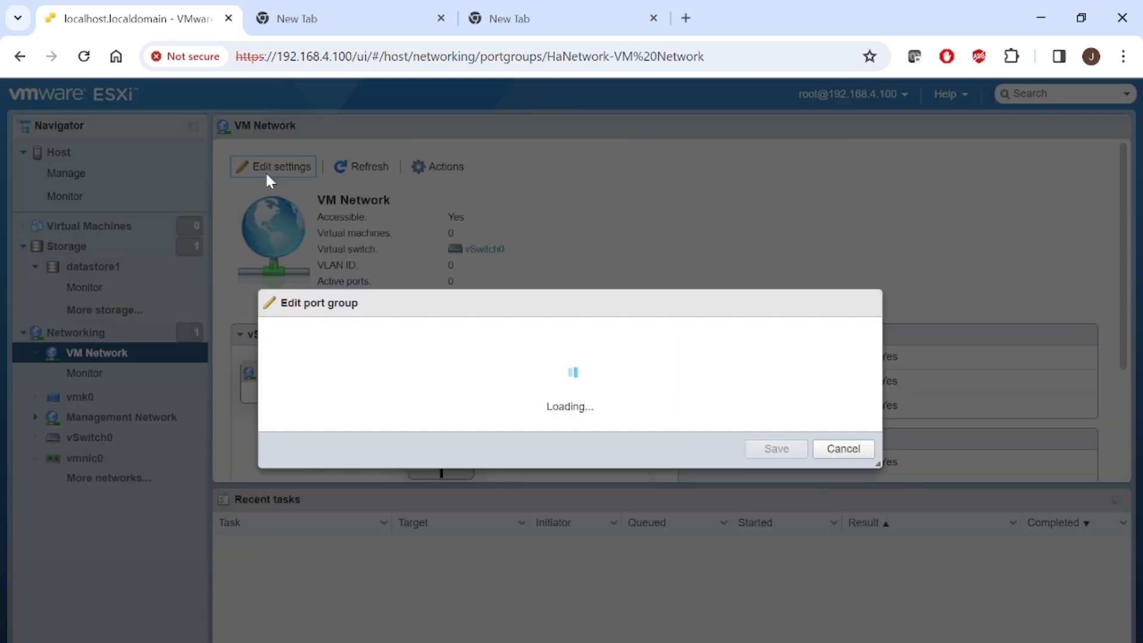
triple_click(553, 282)
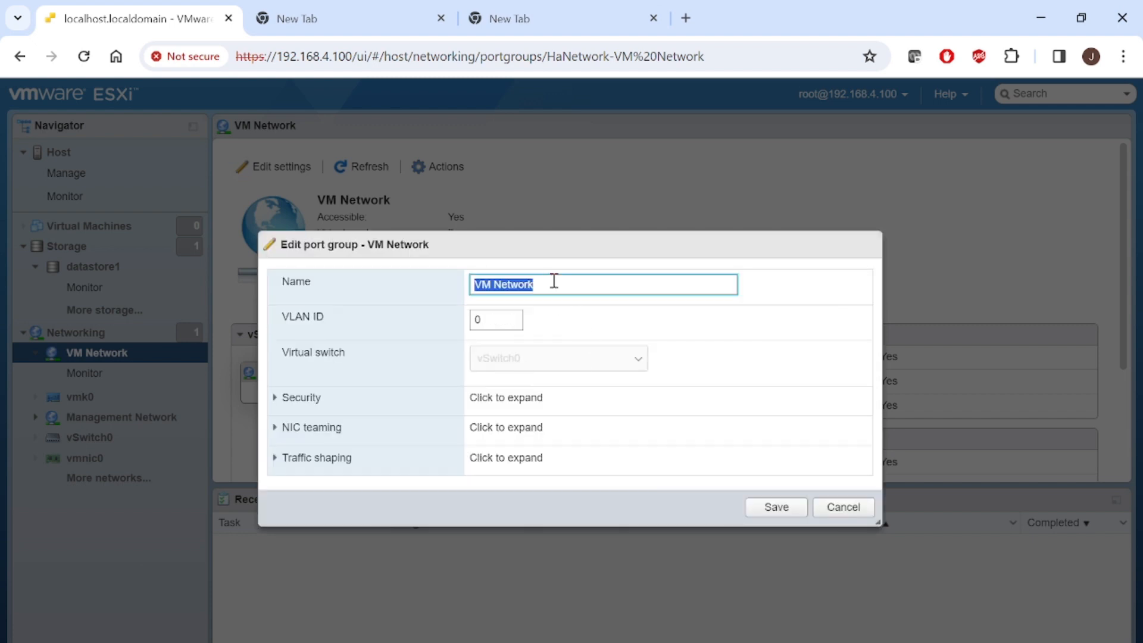
click(553, 282)
key(BackSpace)
key(BackSpace)
key(BackSpace)
key(BackSpace)
key(BackSpace)
key(BackSpace)
key(BackSpace)
key(BackSpace)
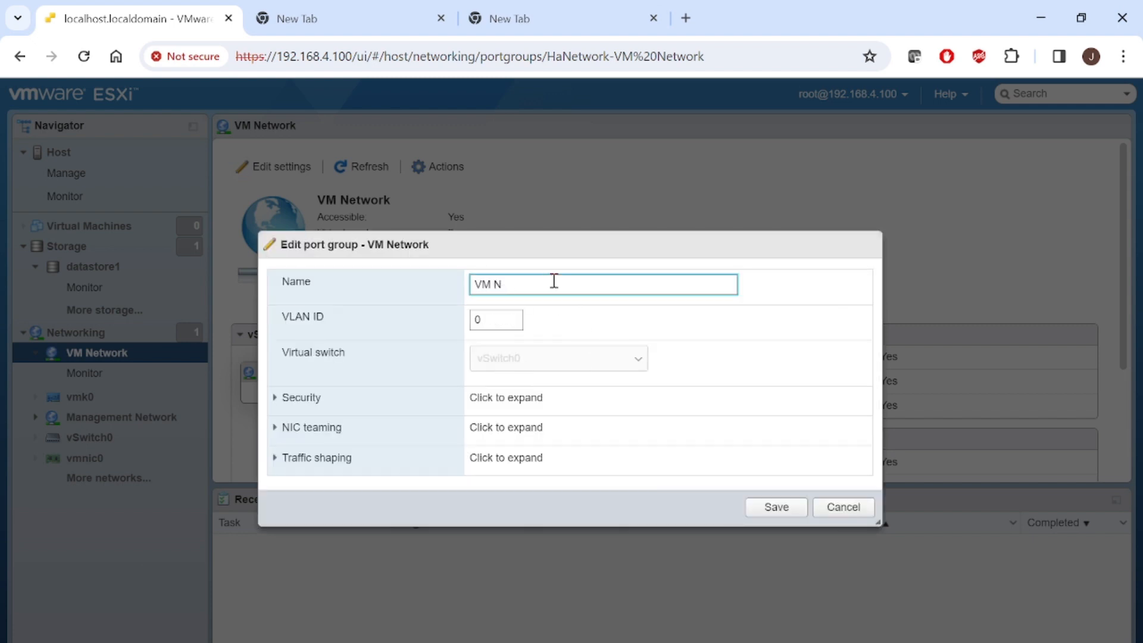
double_click(480, 321)
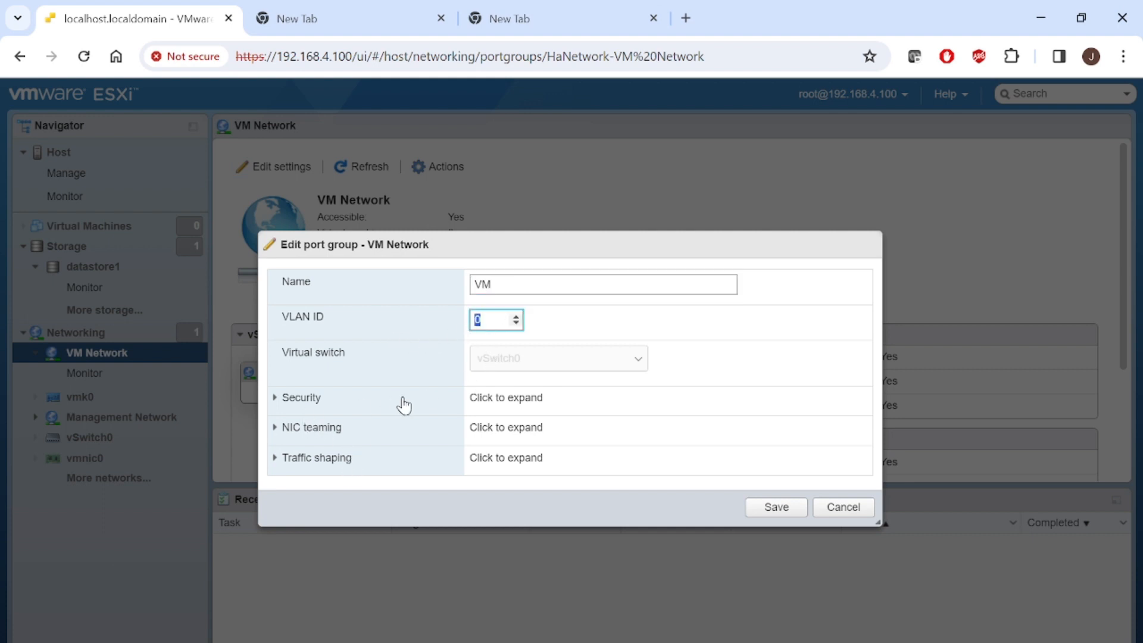
- Expand Security and NIC teaming, view the Load balancing choices, then cancel without saving
click(301, 398)
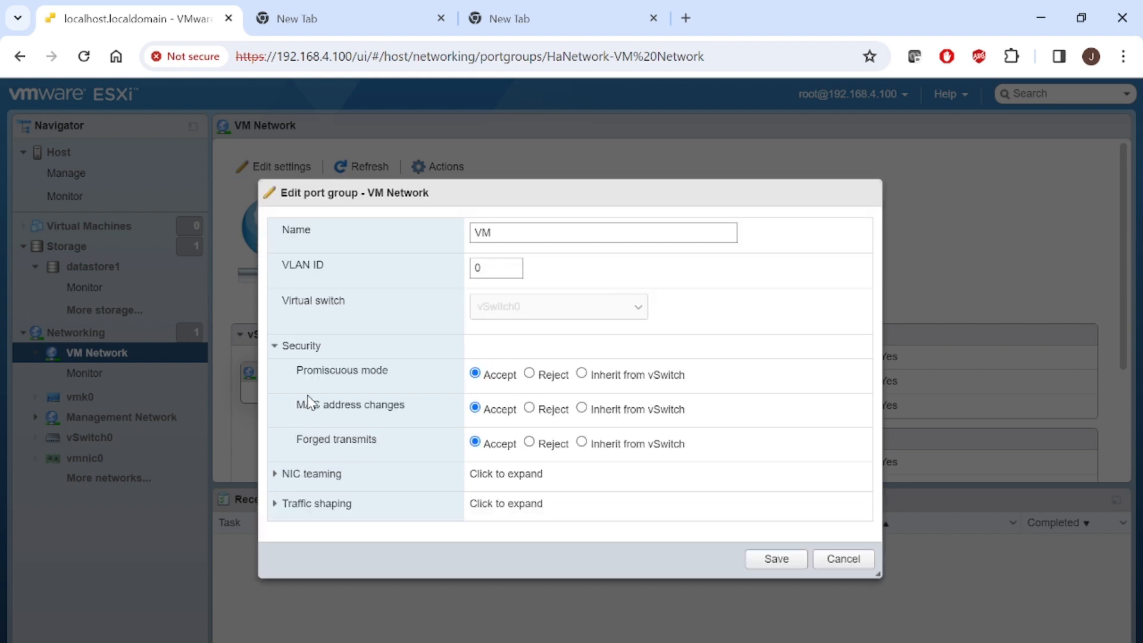
click(313, 475)
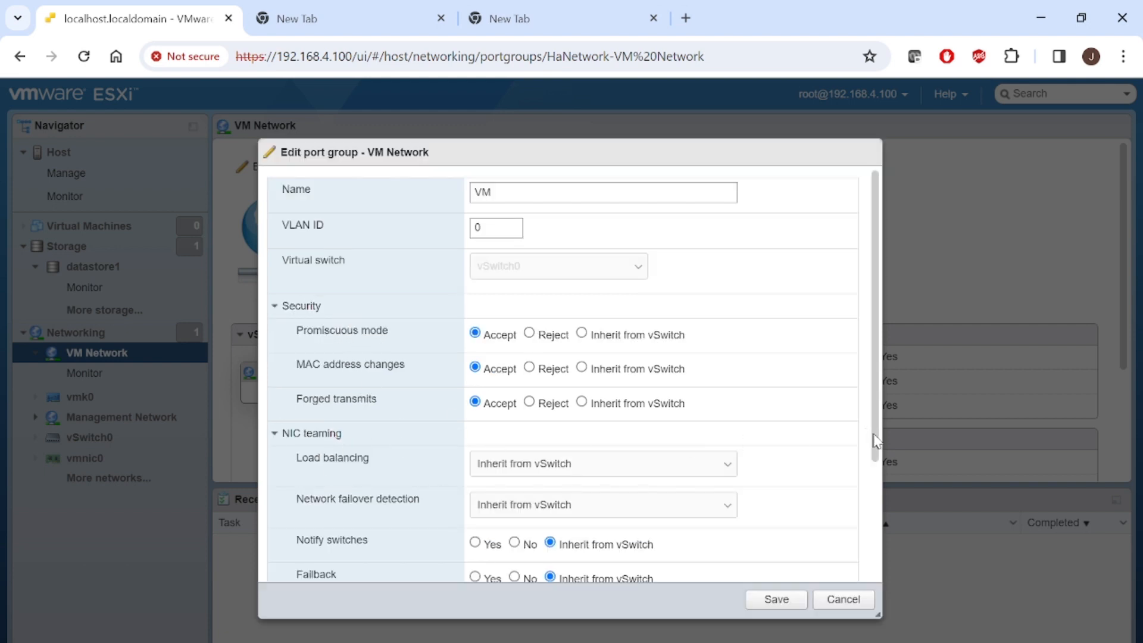
scroll(874, 434, down, 1)
scroll(883, 506, down, 3)
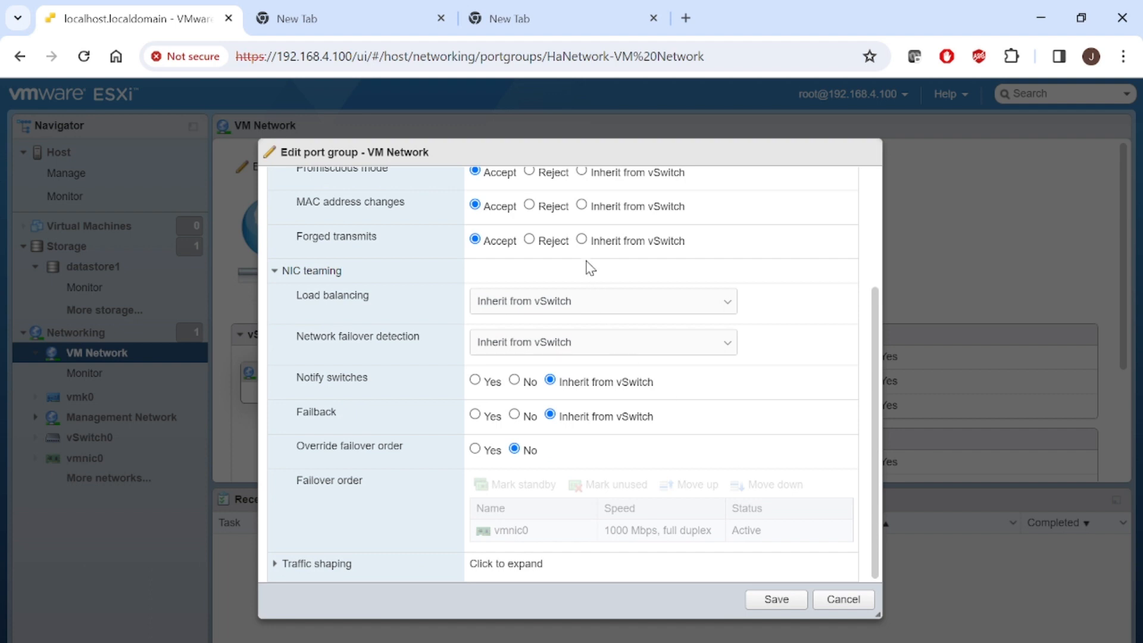
click(609, 308)
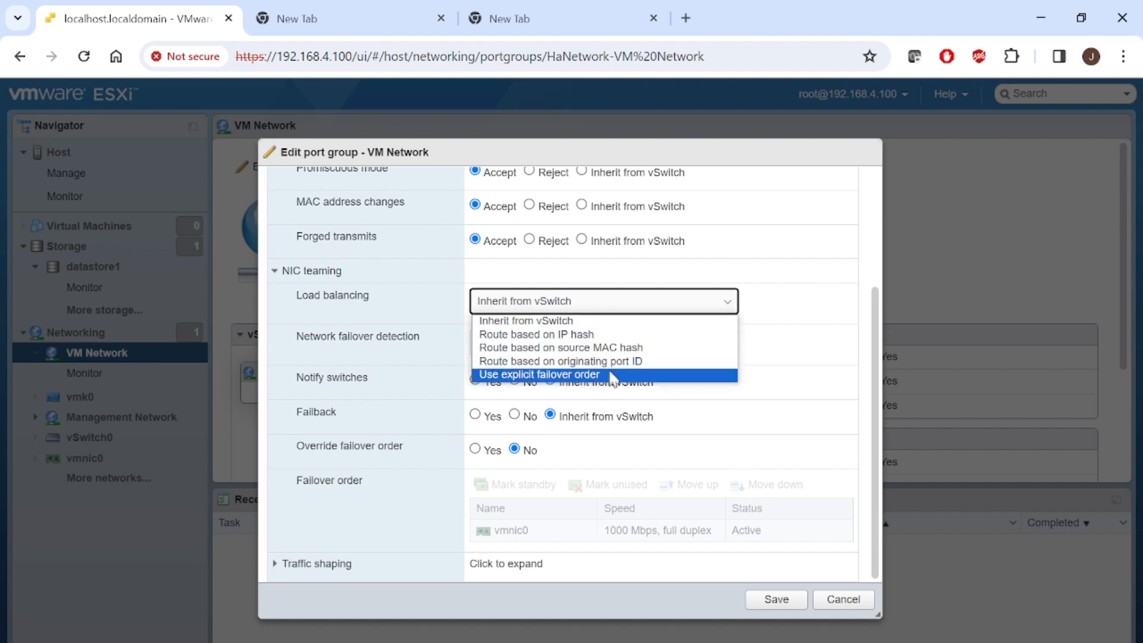
click(803, 382)
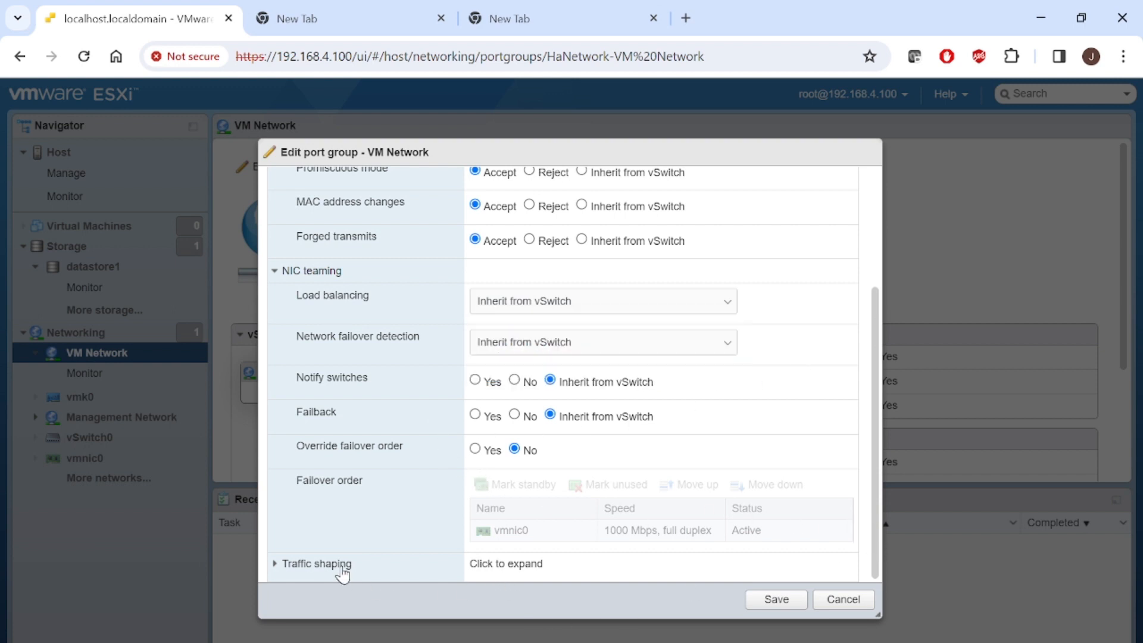
click(841, 598)
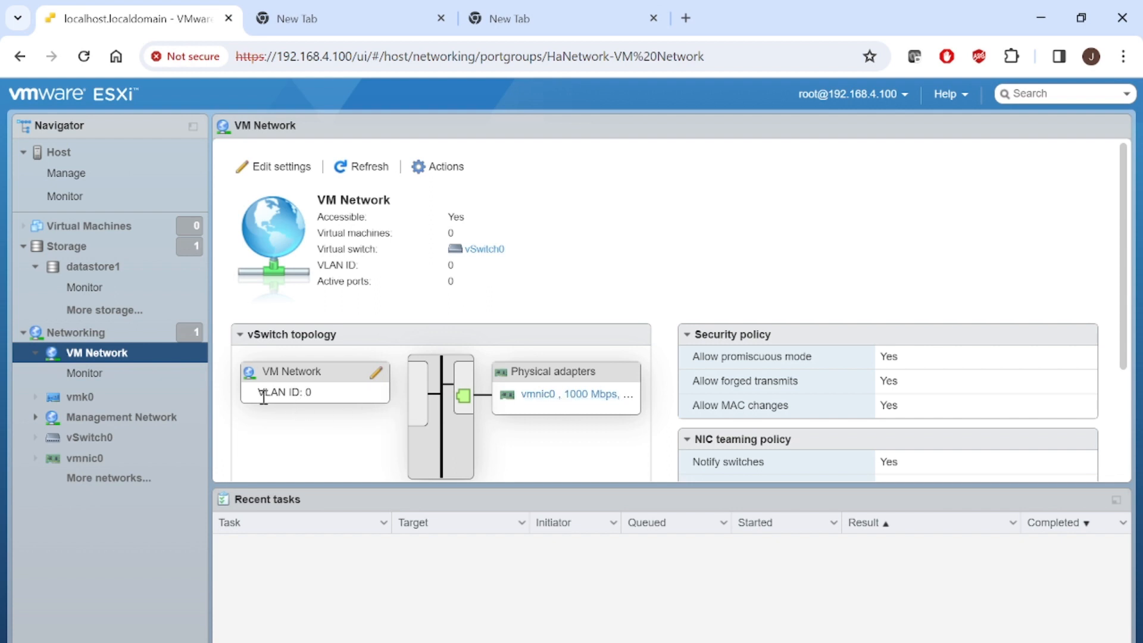
- Show vSwitch0's details: MTU 1500, 5120 ports, both port groups on uplink vmnic0
drag(266, 393, 306, 394)
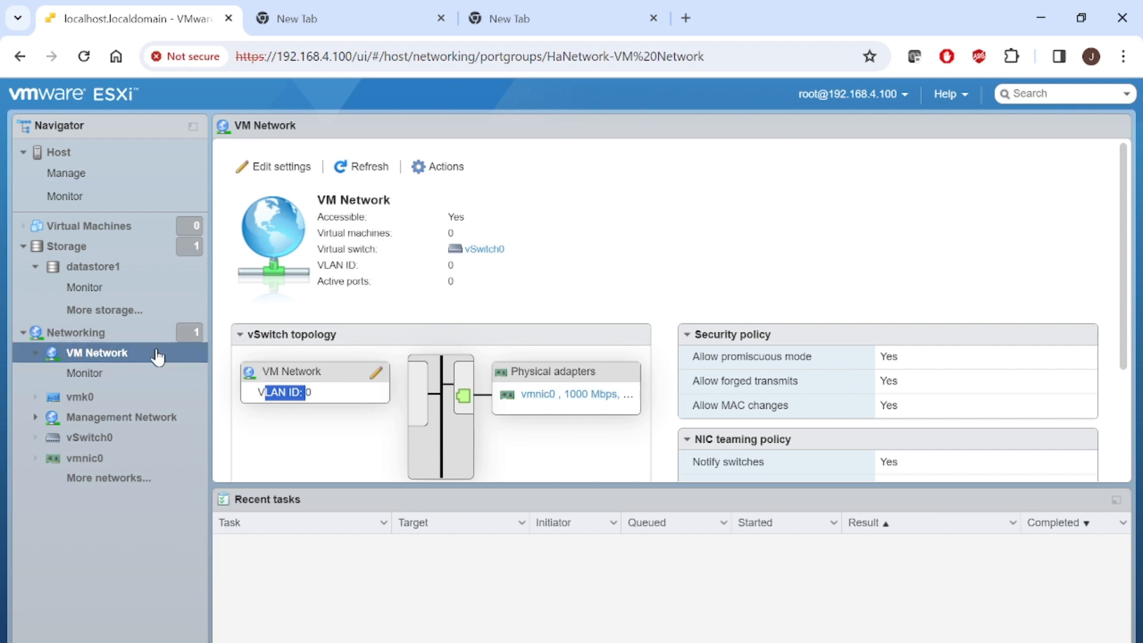
click(93, 438)
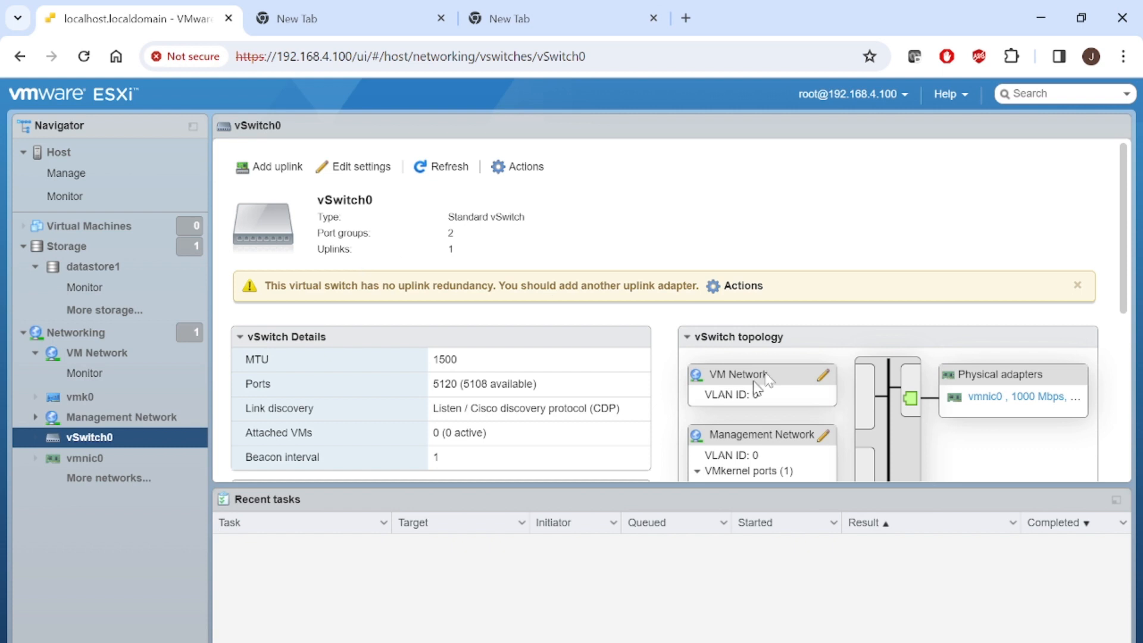
scroll(1127, 243, down, 2)
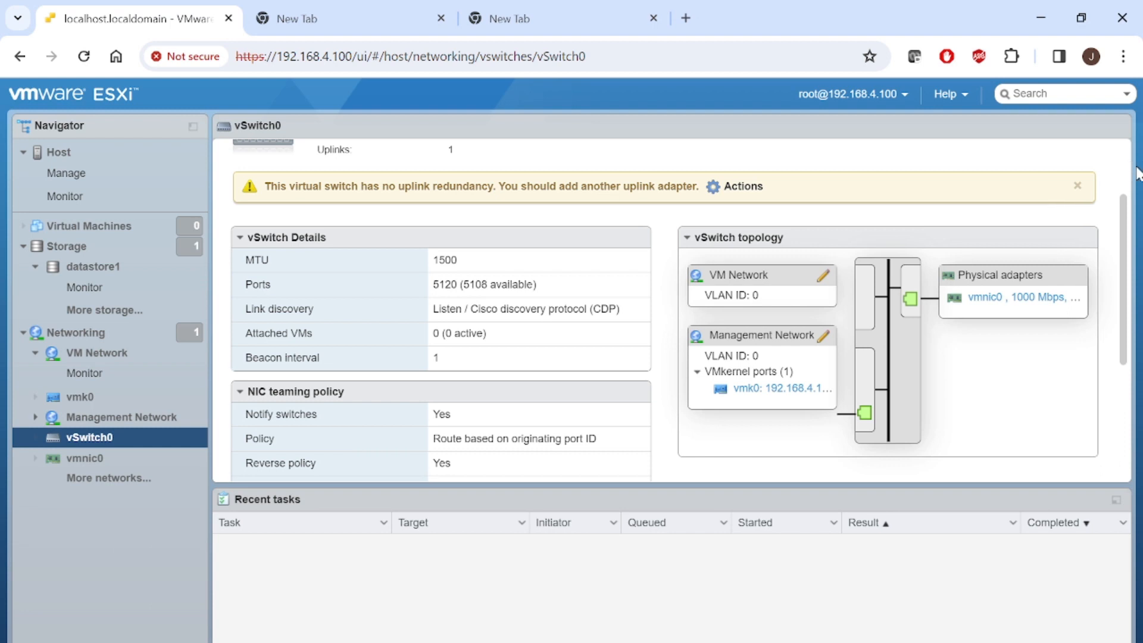
scroll(1127, 177, up, 2)
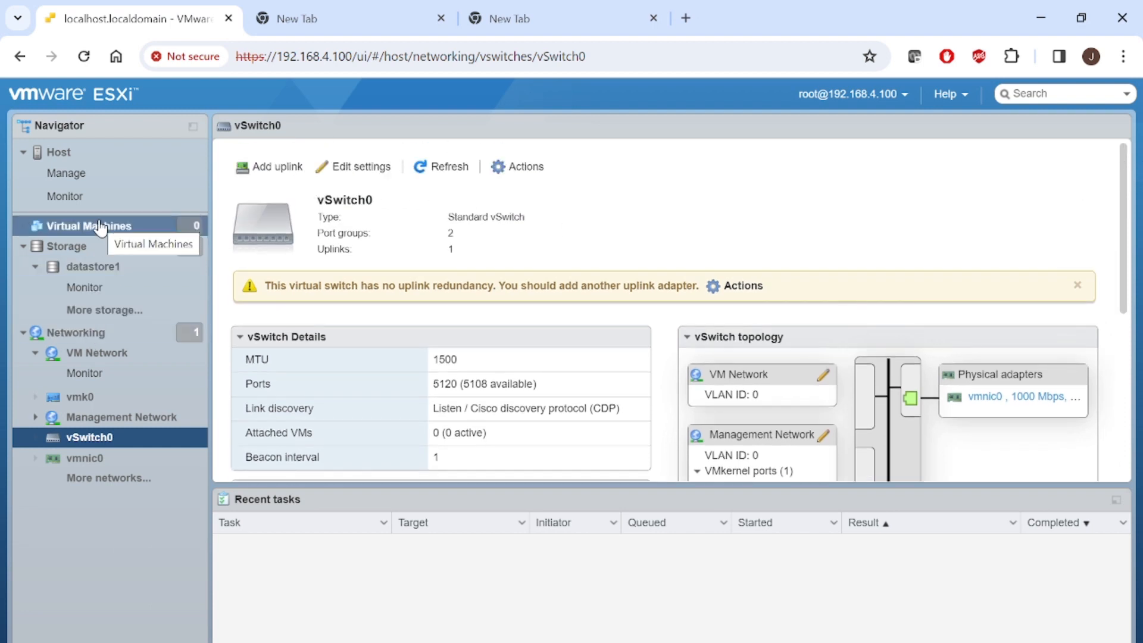
mouse_move(592, 642)
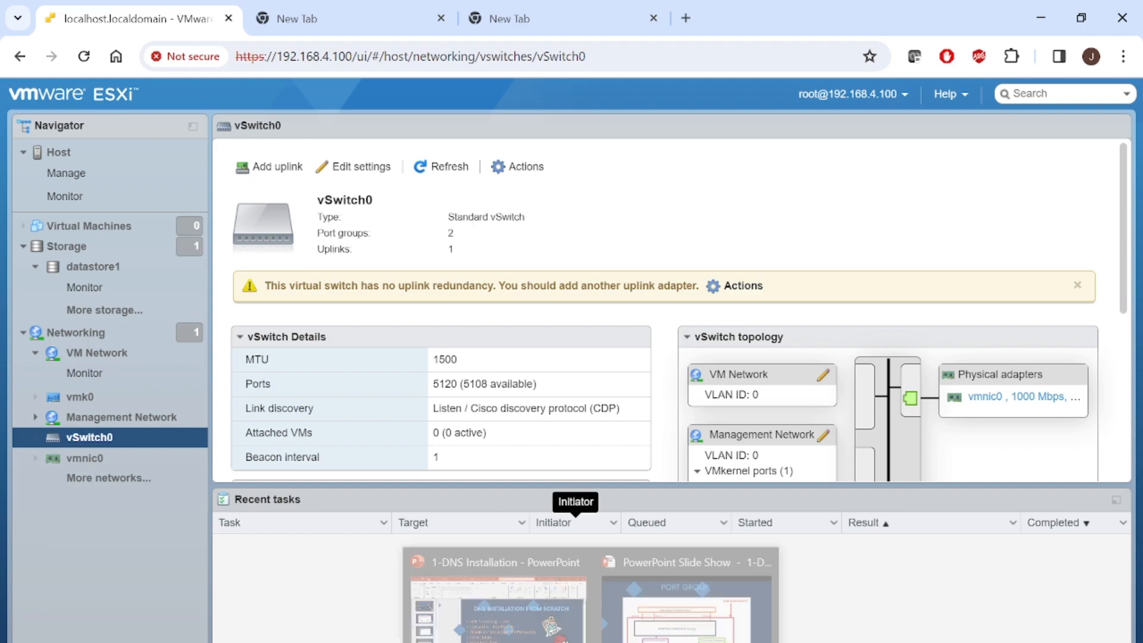
click(686, 601)
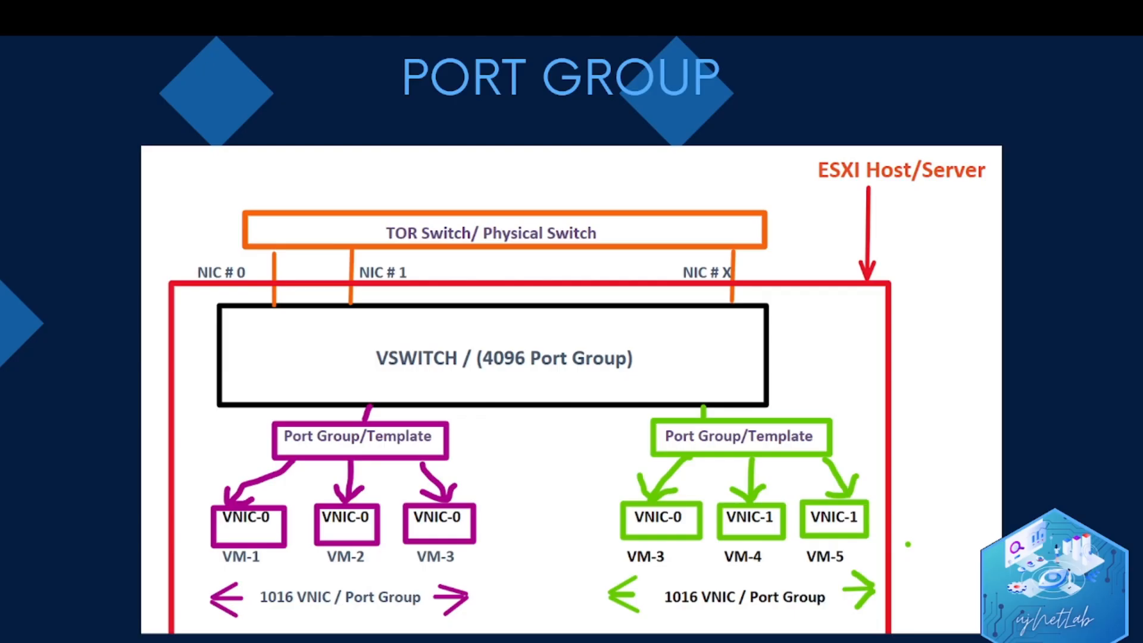
key(Right)
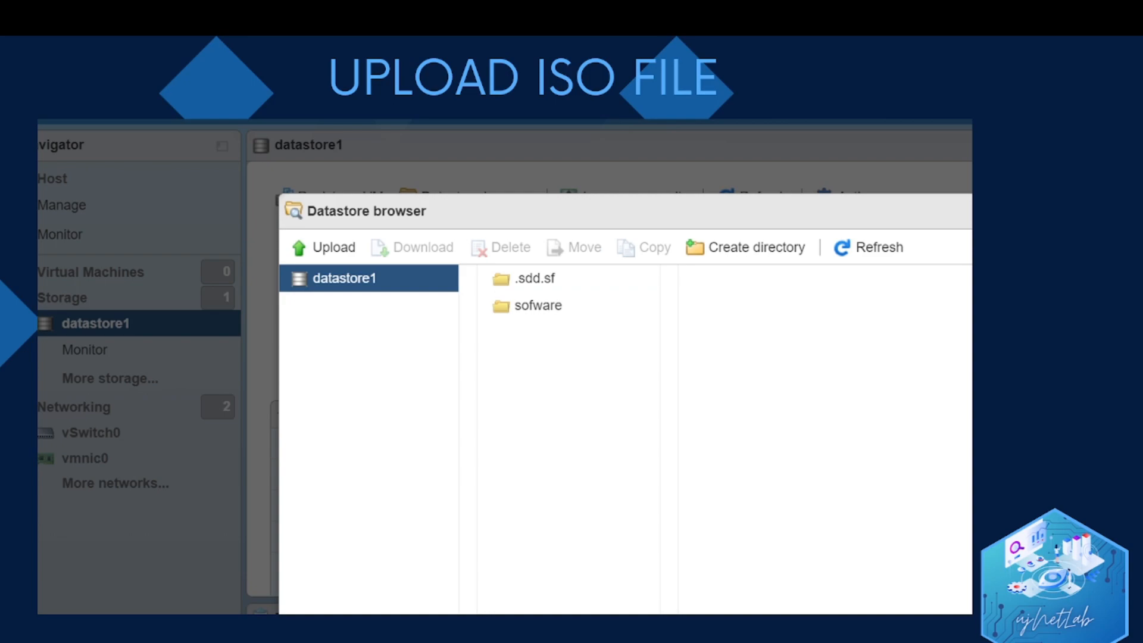
key(alt+Tab)
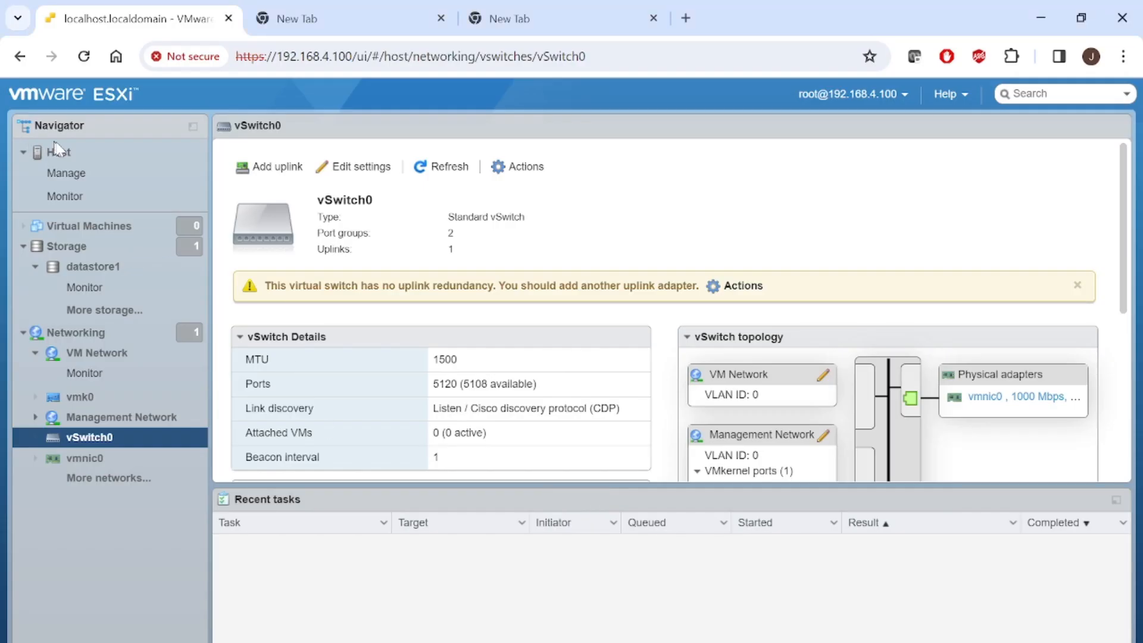
- Browse datastore1's sofware folder to confirm the CentOS and RHEL ISOs are there
click(108, 246)
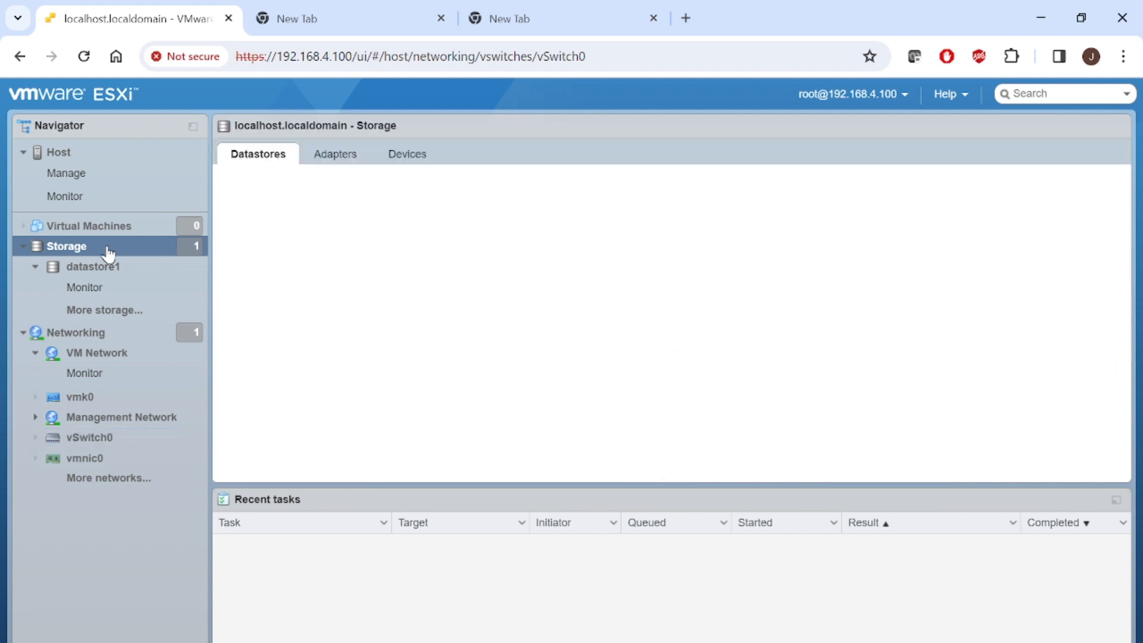
click(263, 244)
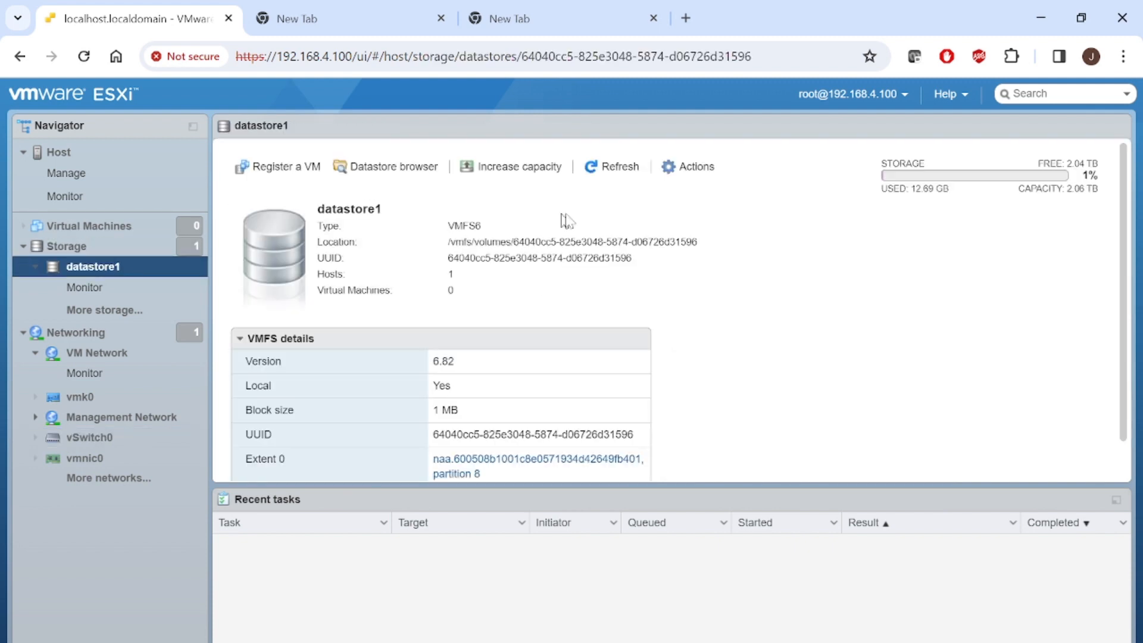
click(125, 313)
click(280, 246)
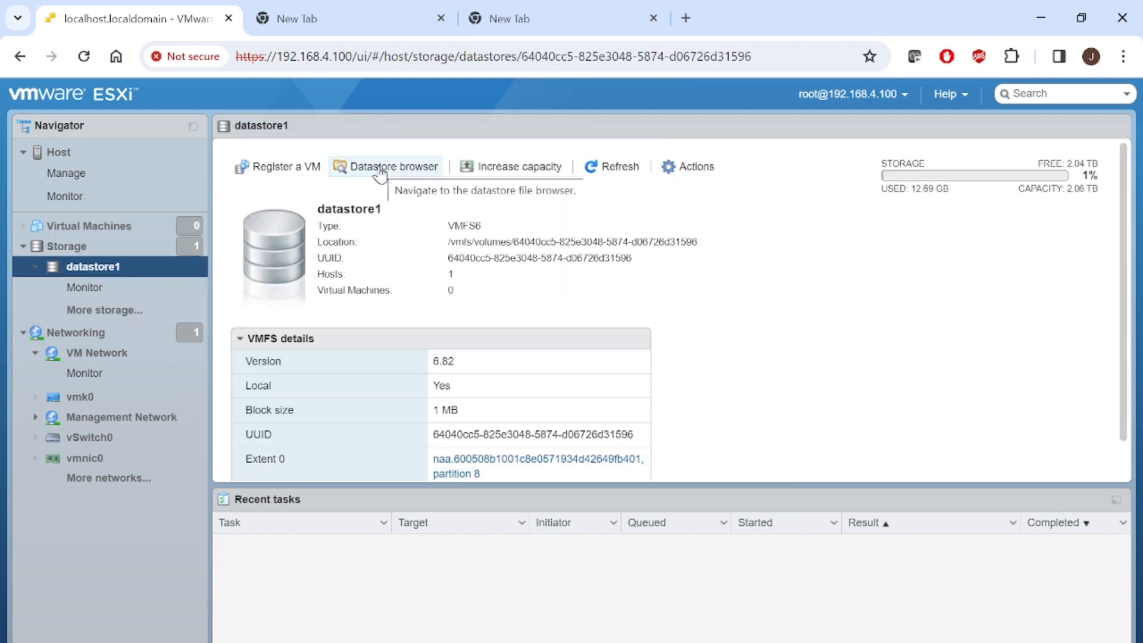
click(380, 170)
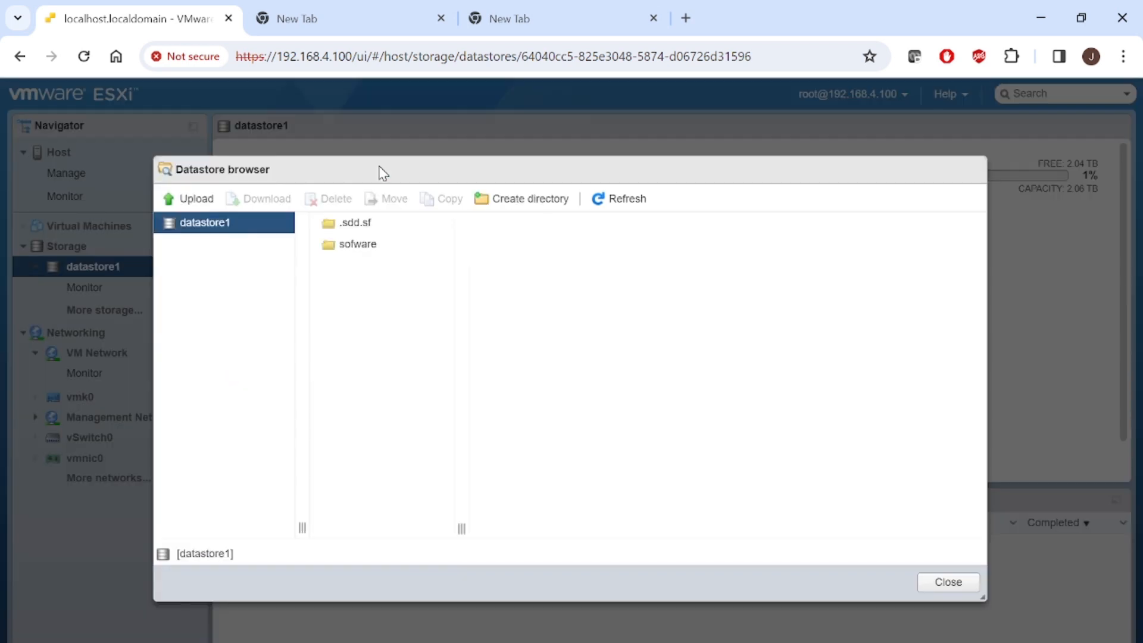
click(452, 230)
click(401, 247)
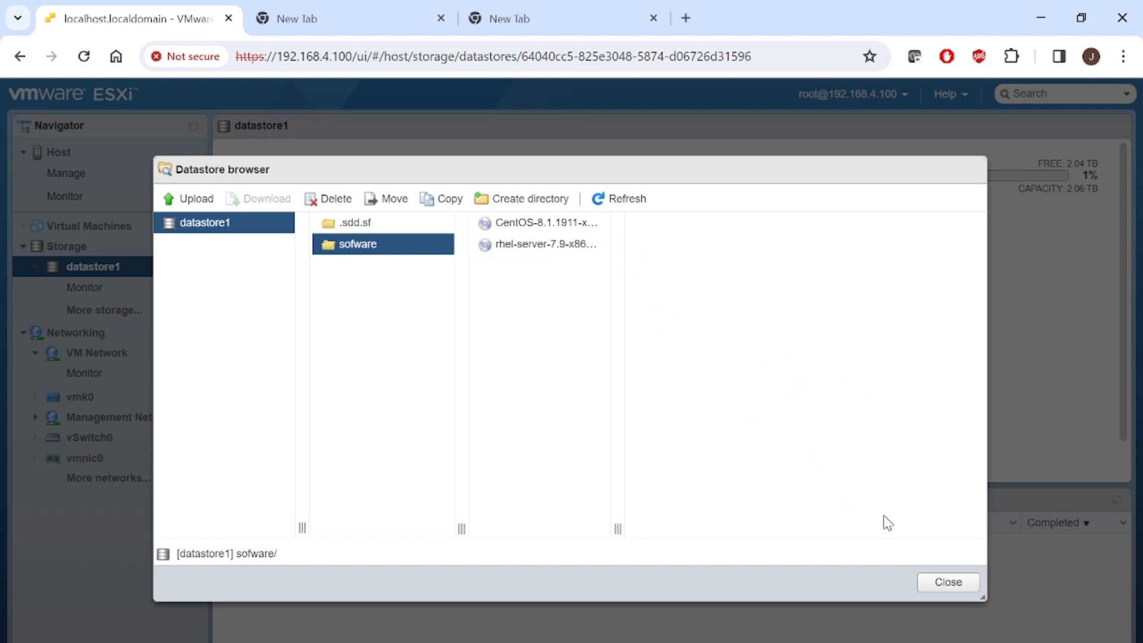
click(955, 583)
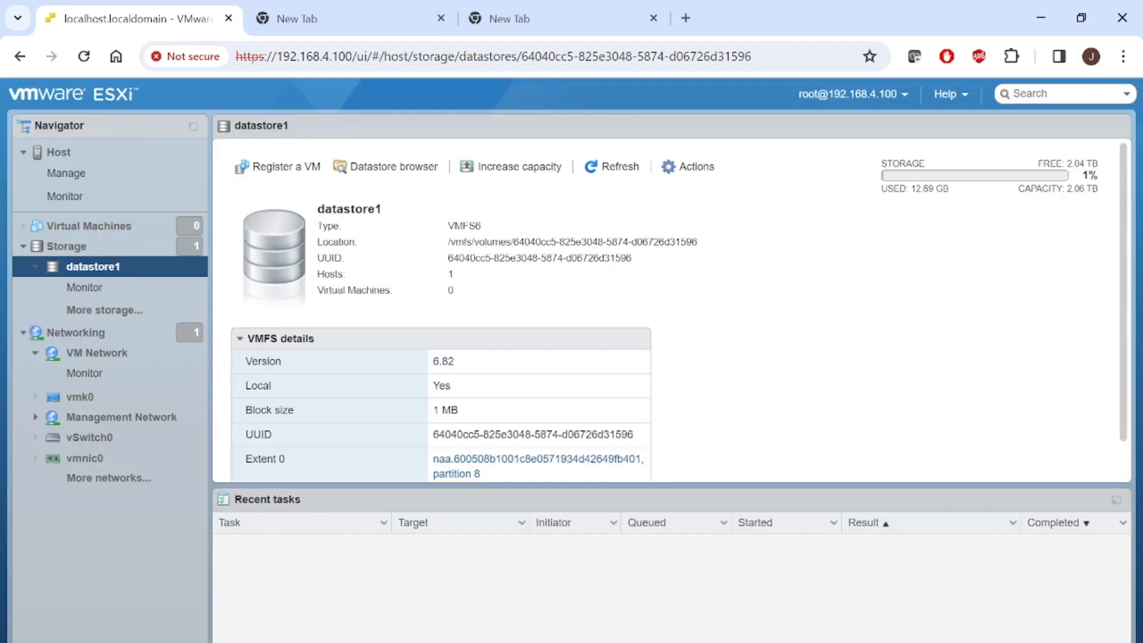
- Bring up the slide show at the CREAT/DEPLOY A VM slide
mouse_move(593, 641)
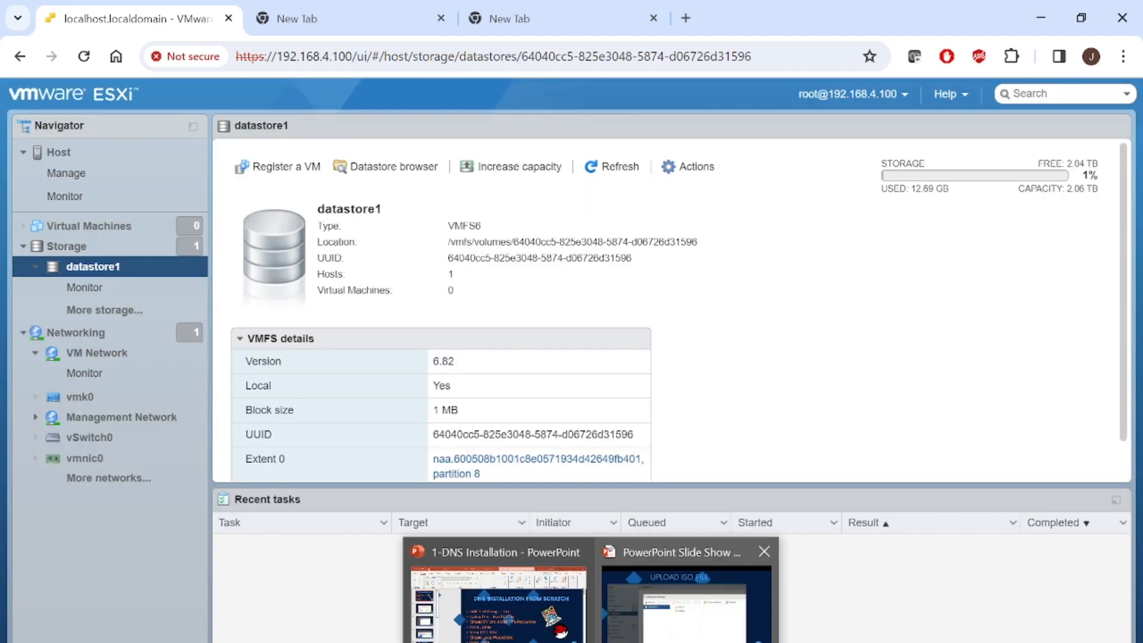
click(688, 604)
key(Right)
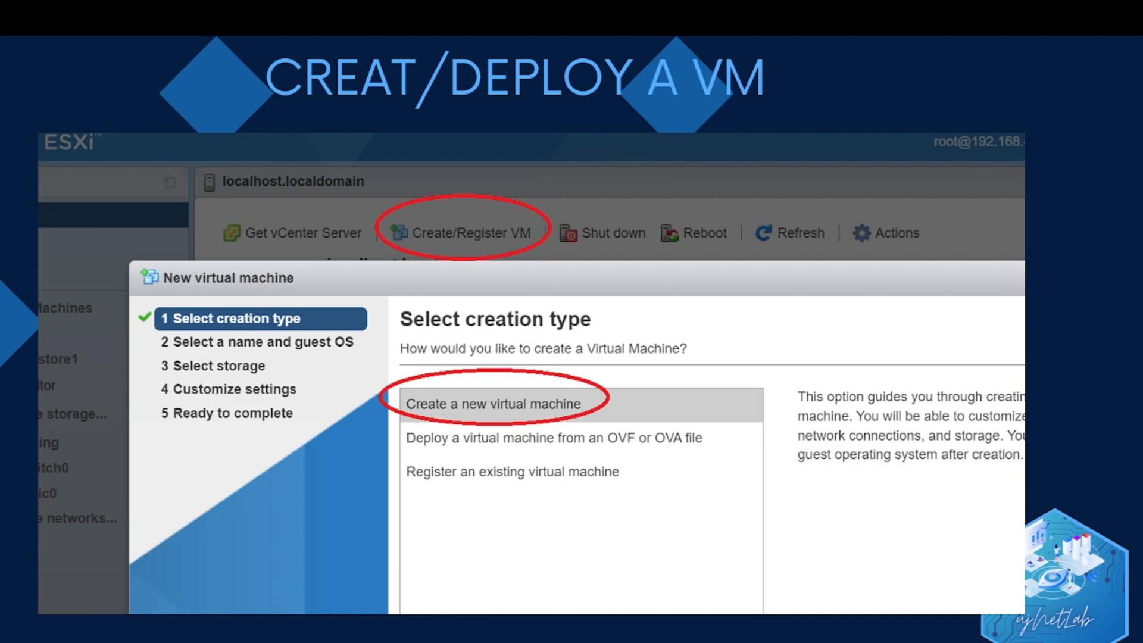
- Return to ESXi and launch Create / Register VM with Create a new virtual machine selected
key(alt+Tab)
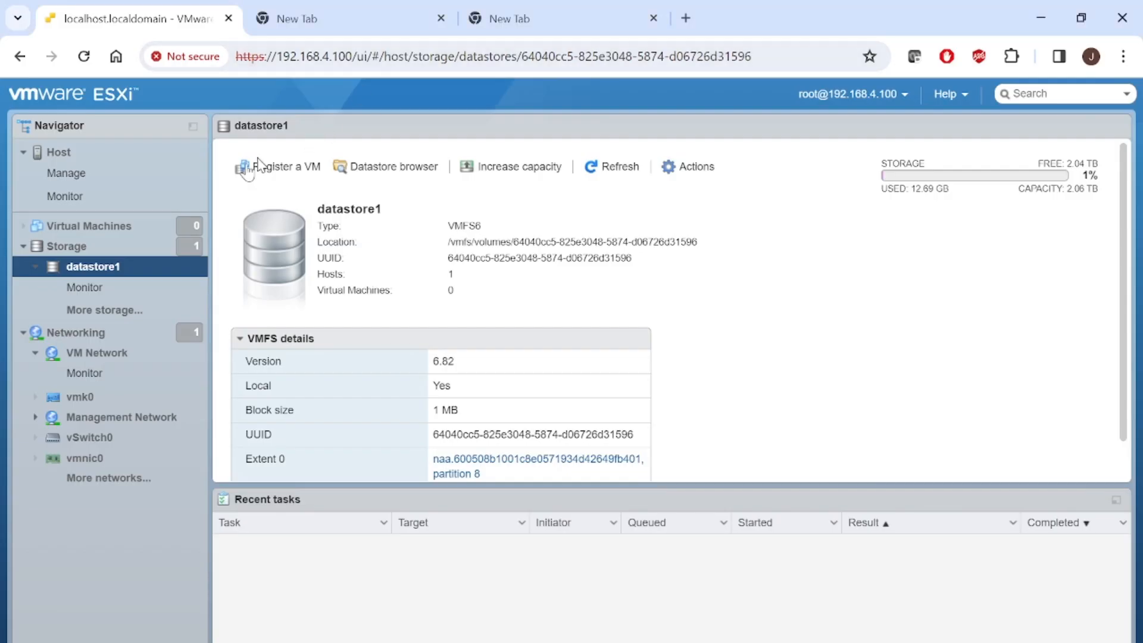
click(86, 226)
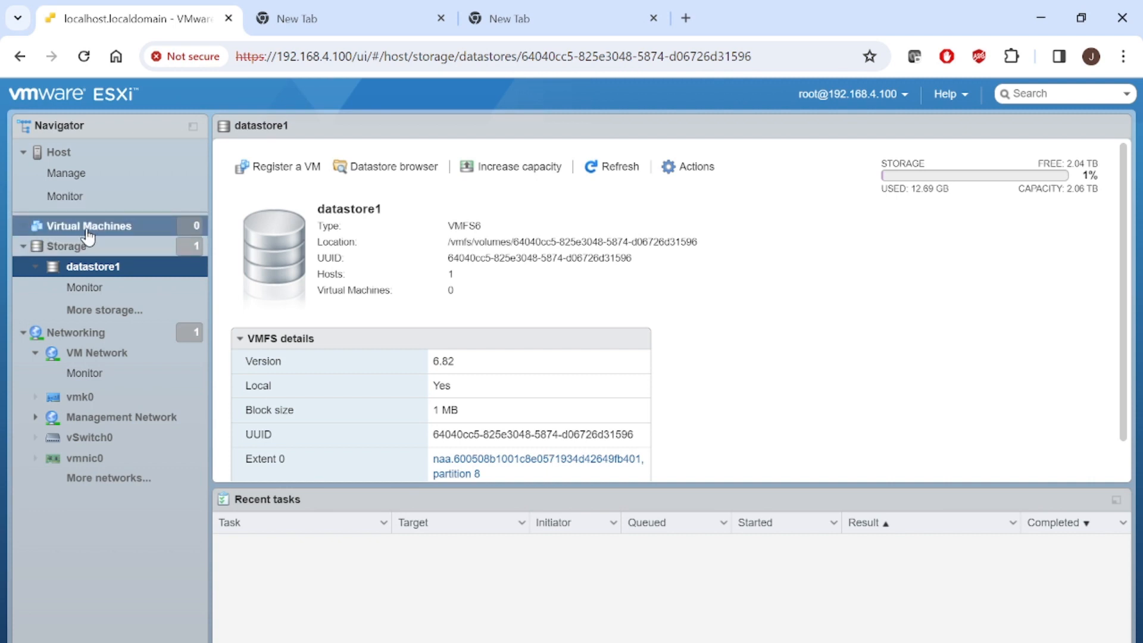
click(274, 173)
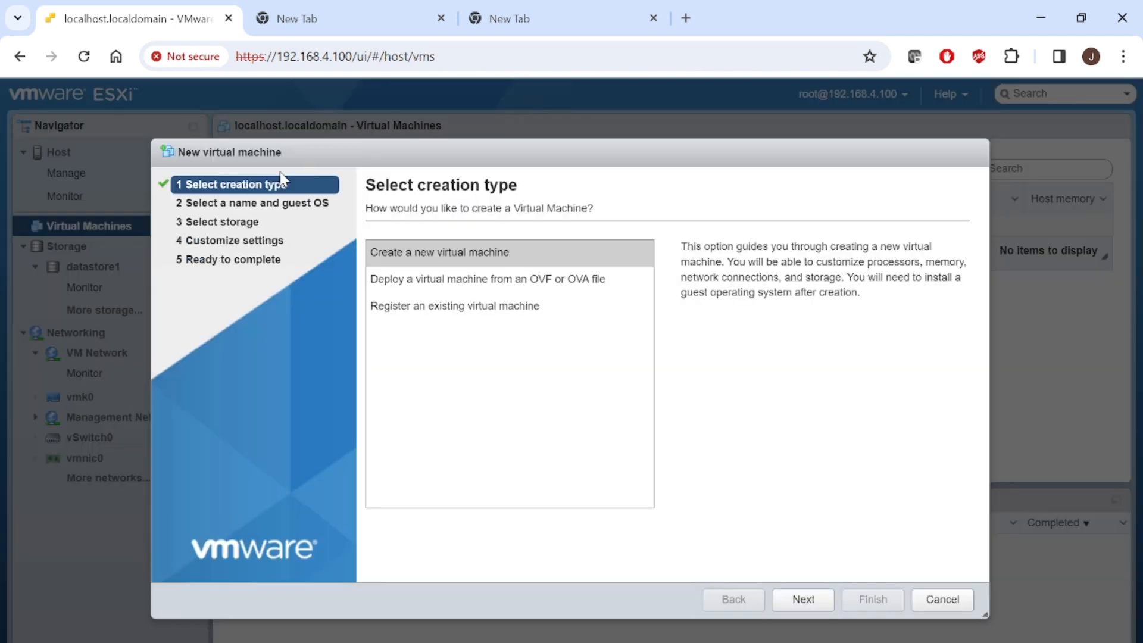
click(506, 255)
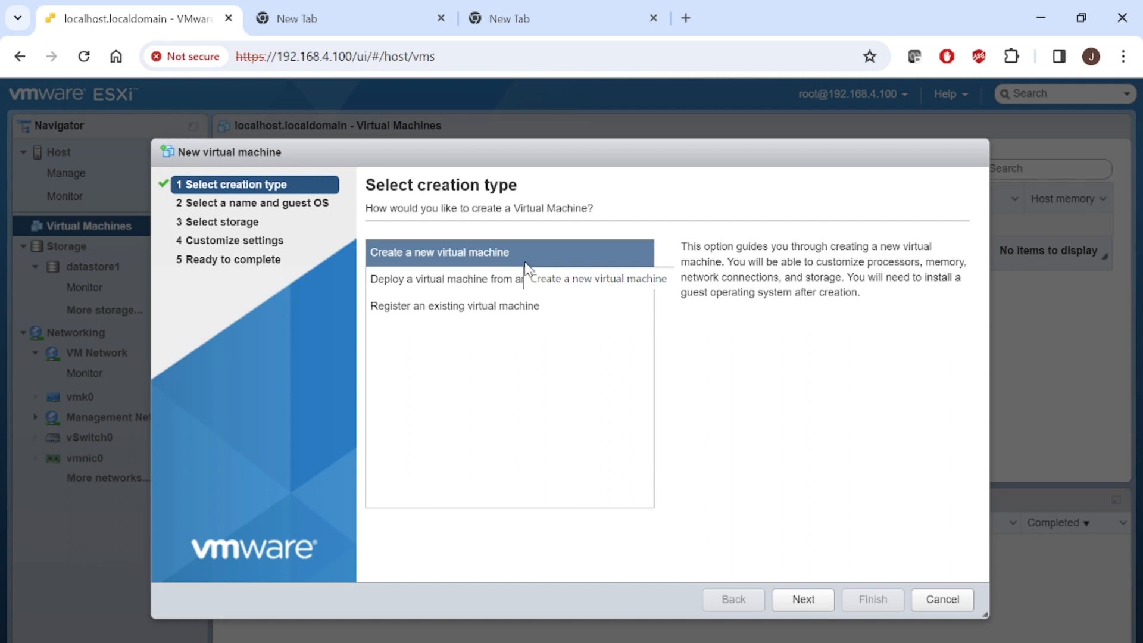
click(531, 297)
click(543, 288)
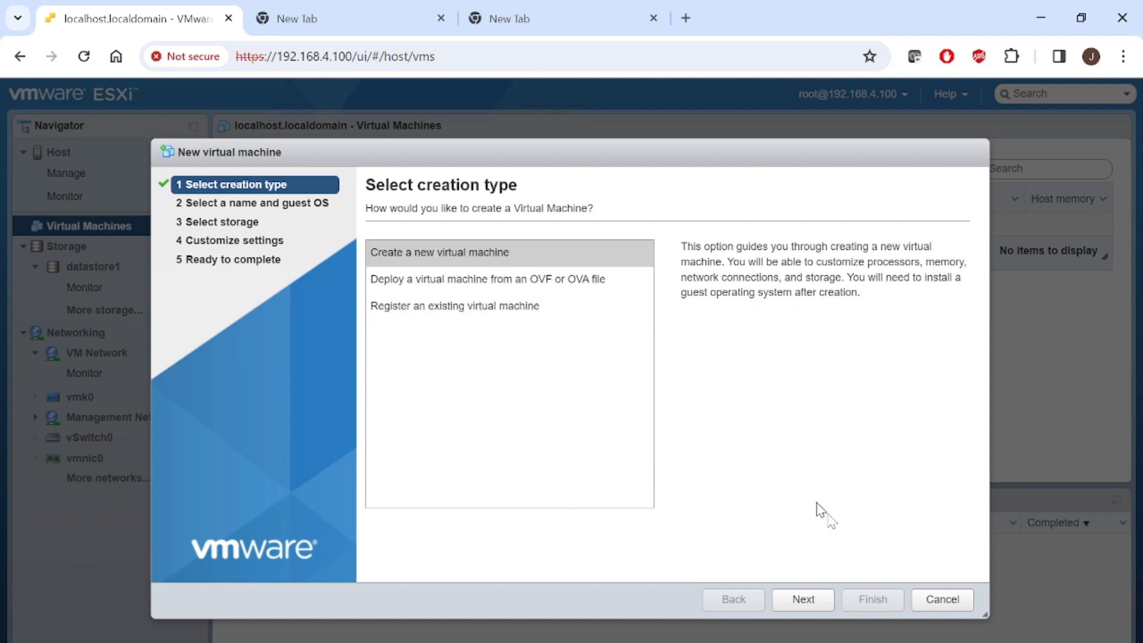
- Name the VM dns and set compatibility to ESXi 6.7 U2 virtual machine
click(808, 606)
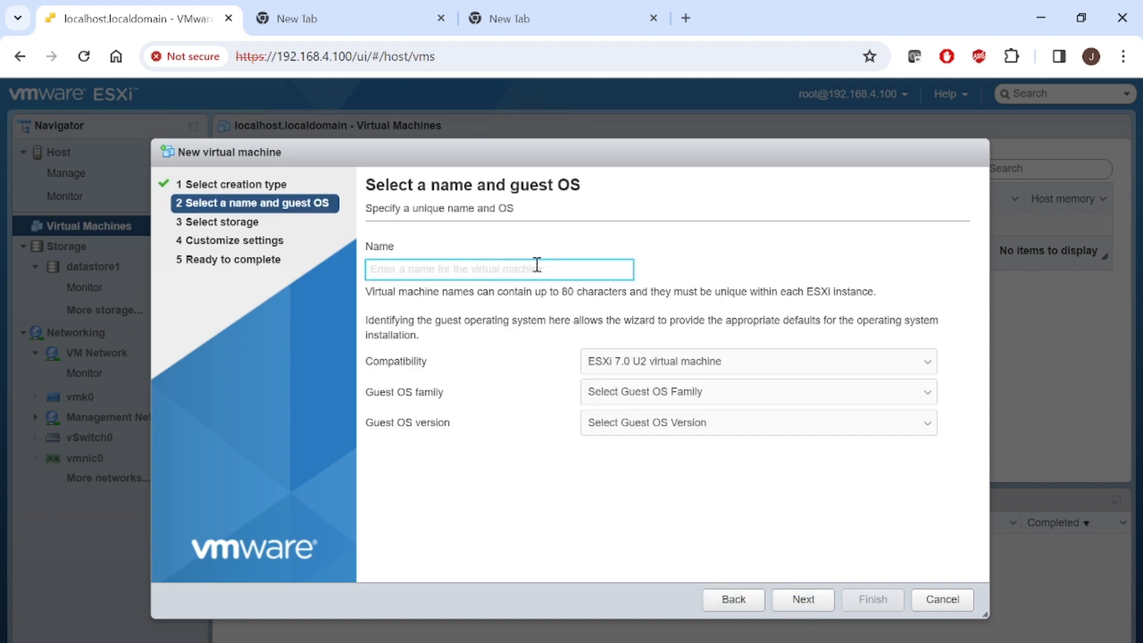
text(dns)
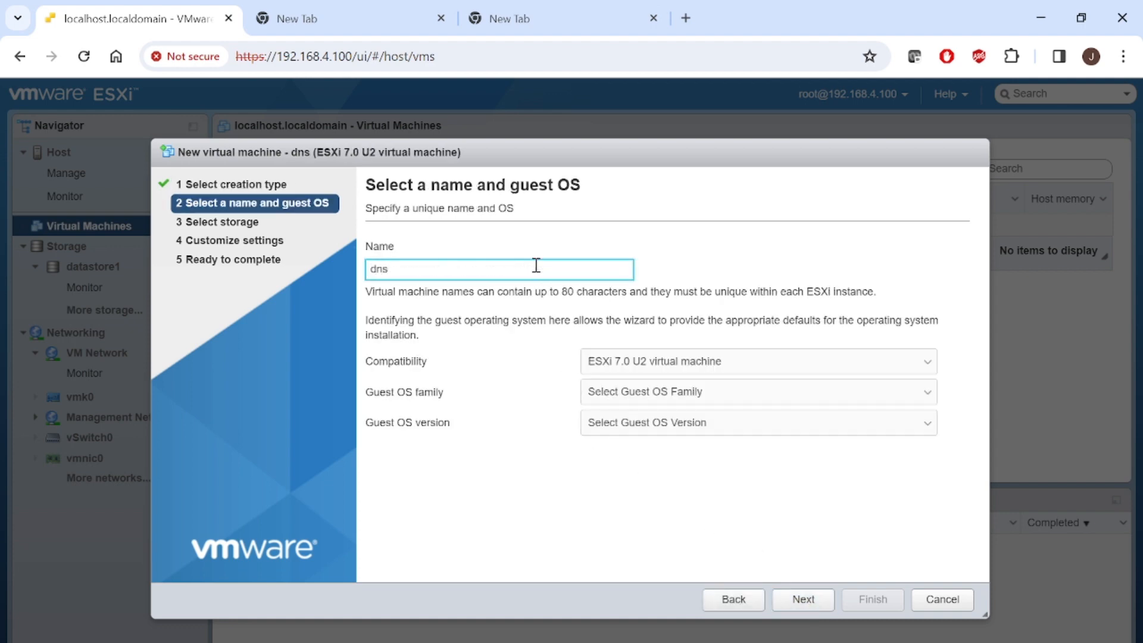
click(712, 364)
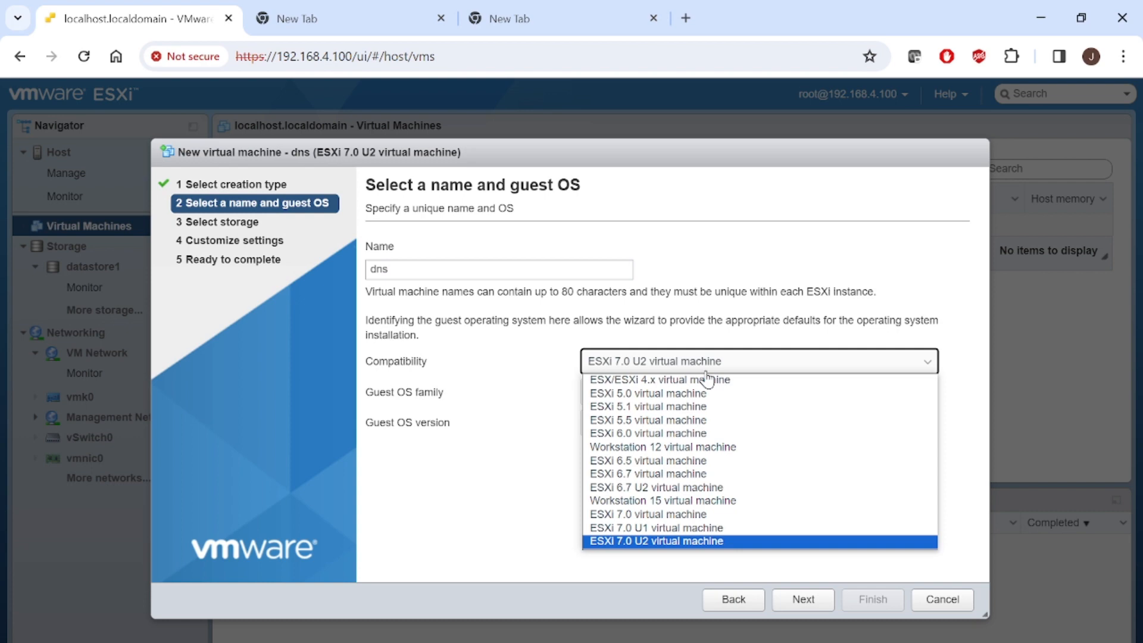
click(655, 487)
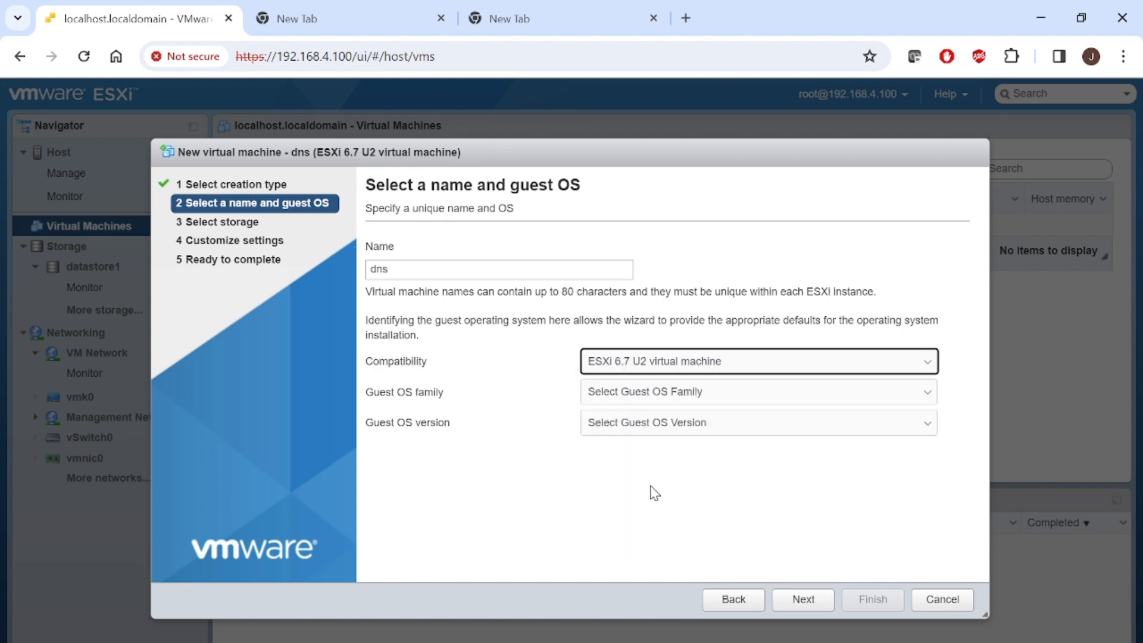
- Set the guest OS to Linux, Red Hat Enterprise Linux 7 (64-bit), and continue to storage
click(701, 396)
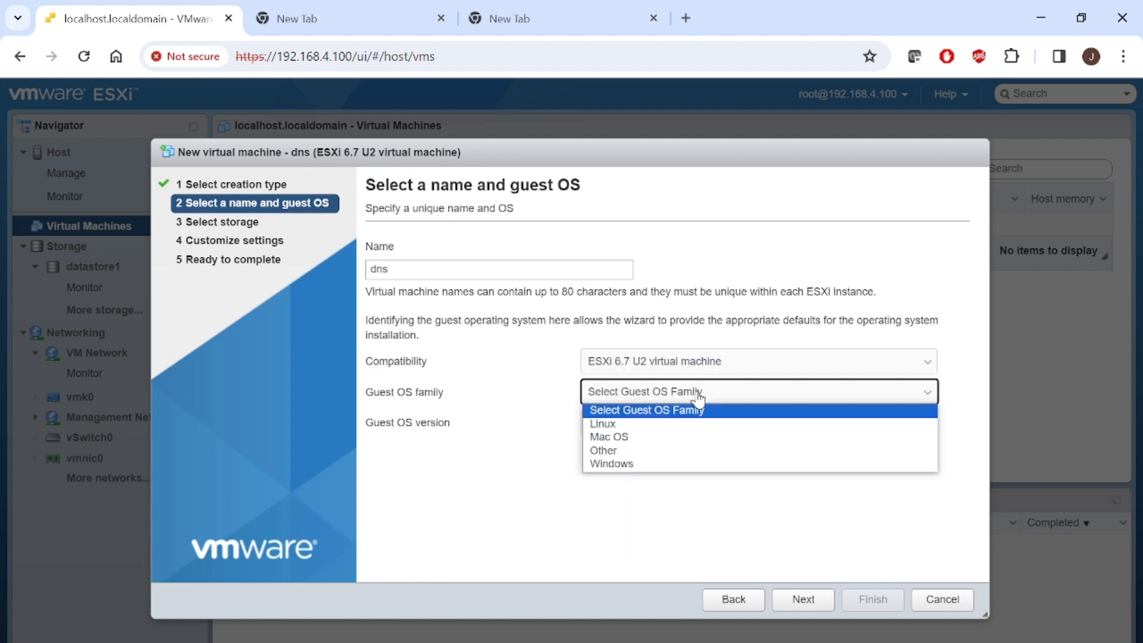
click(681, 425)
click(680, 425)
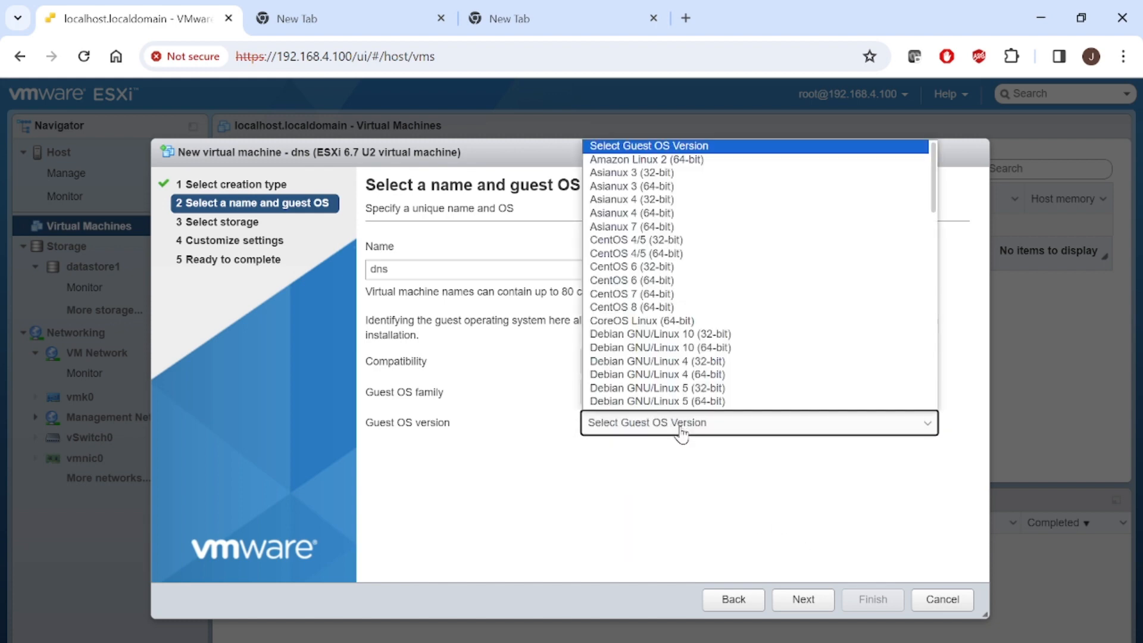
click(946, 342)
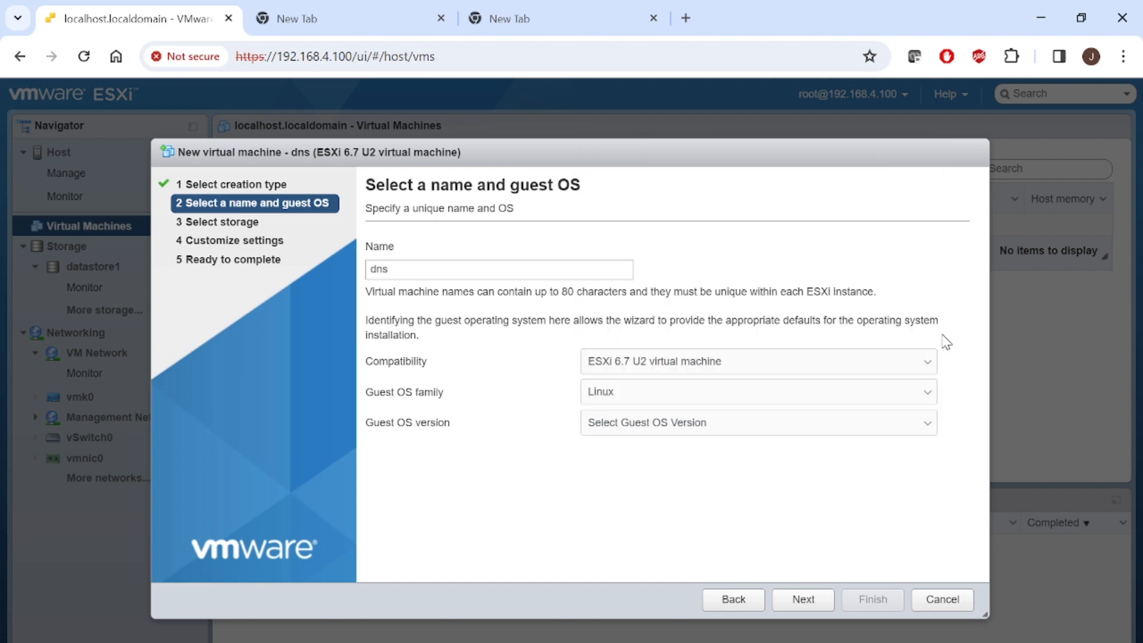
click(861, 432)
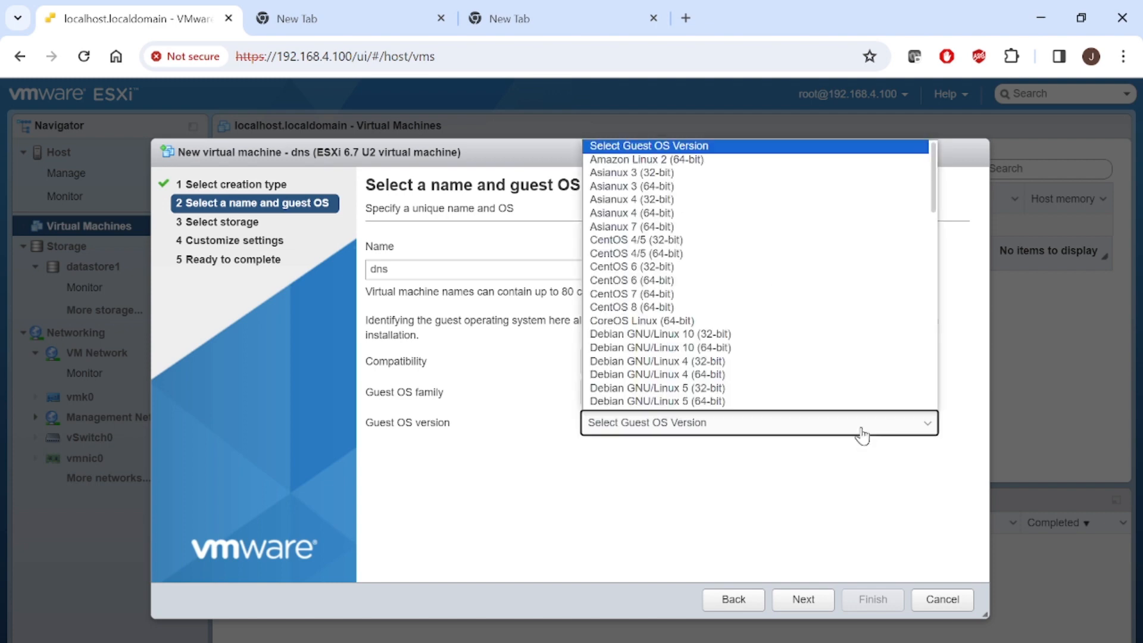
click(941, 385)
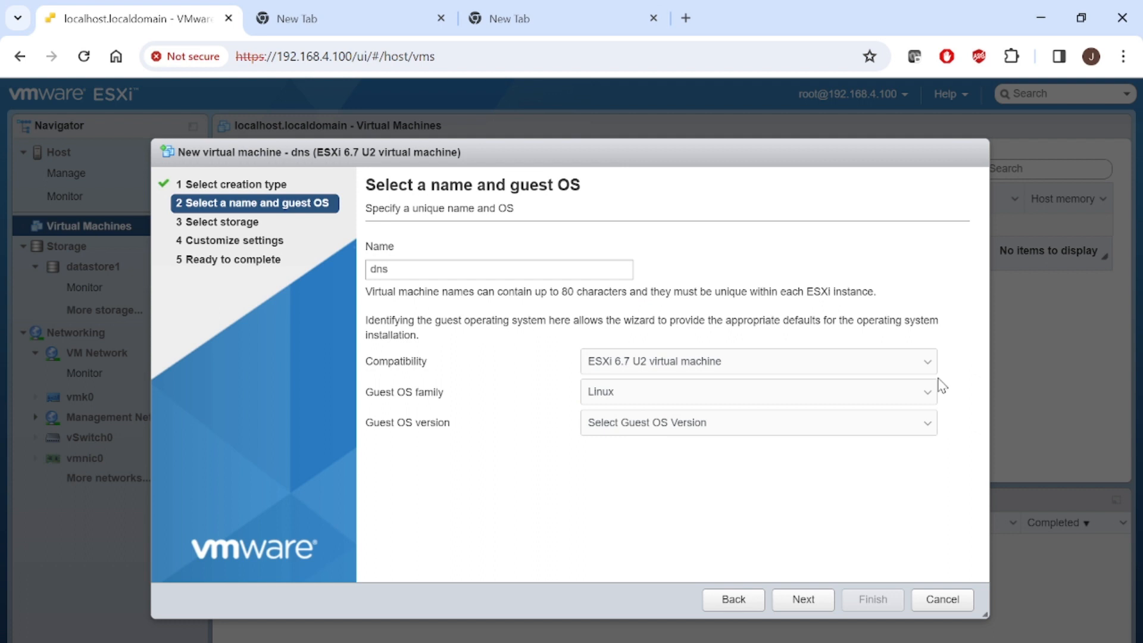
click(882, 425)
key(r)
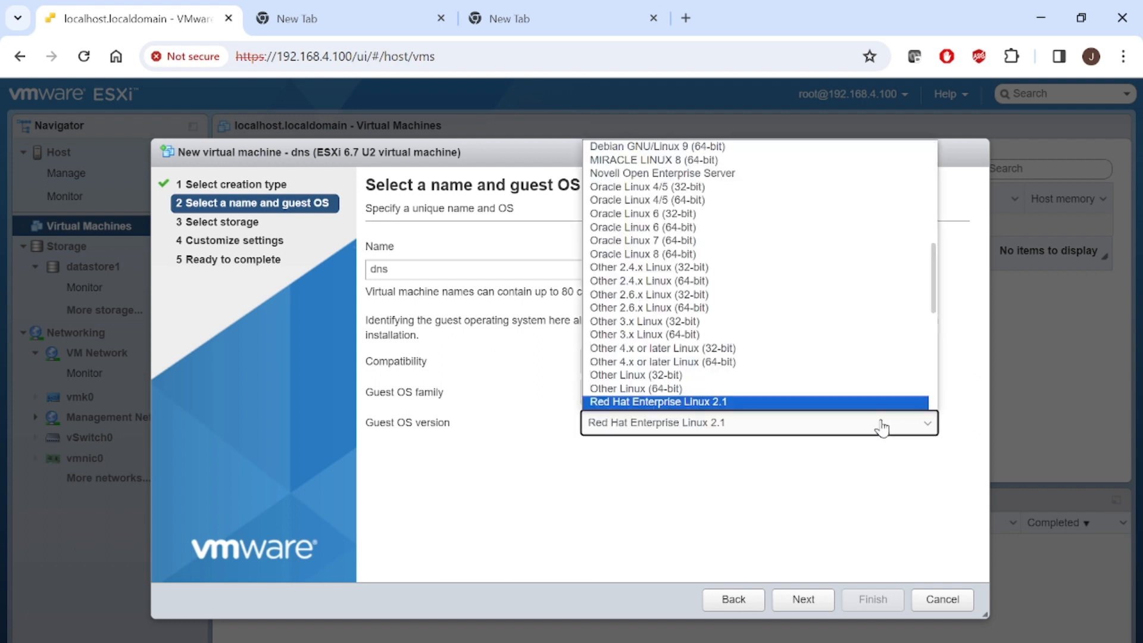
key(Down)
key(Down)
key(Down)
key(Down)
key(Down)
key(Down)
key(Down)
key(Down)
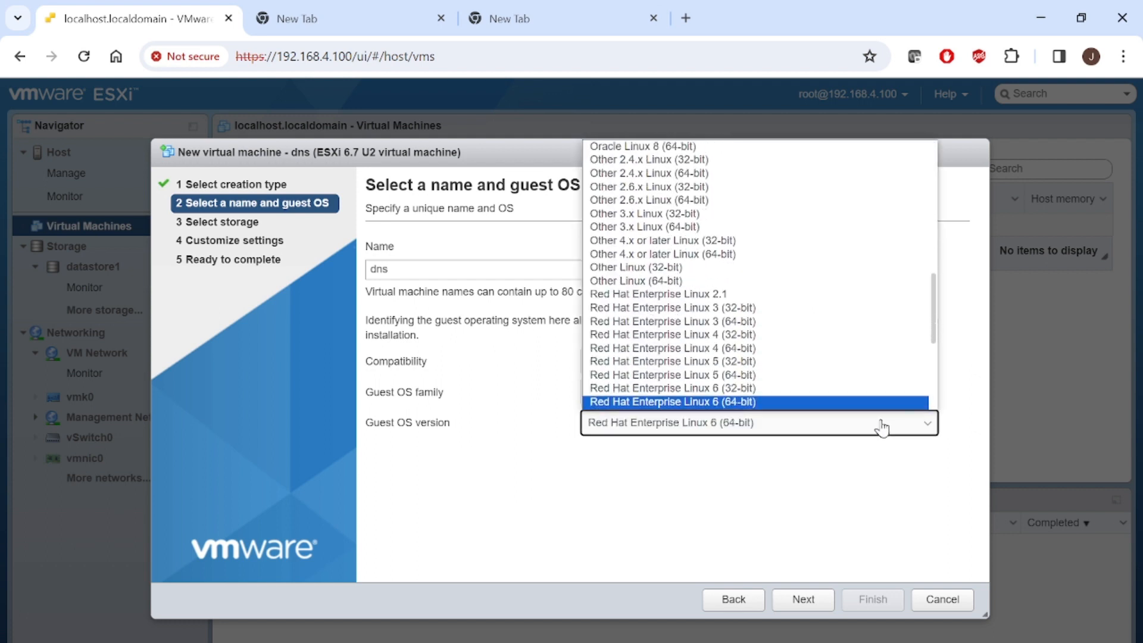
key(Down)
key(Return)
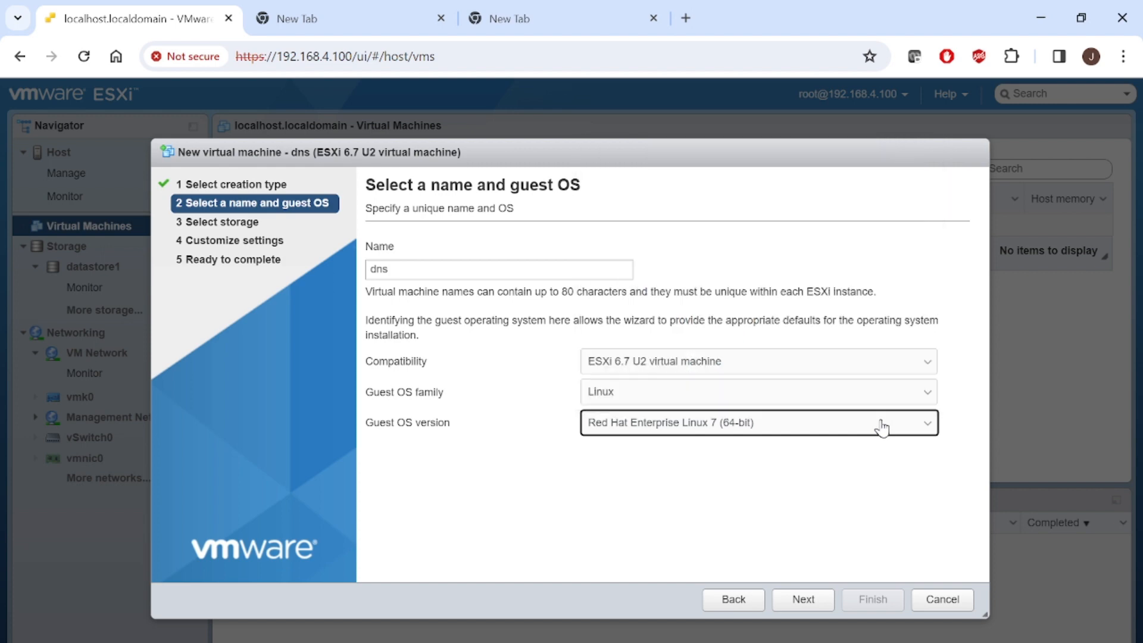
click(801, 600)
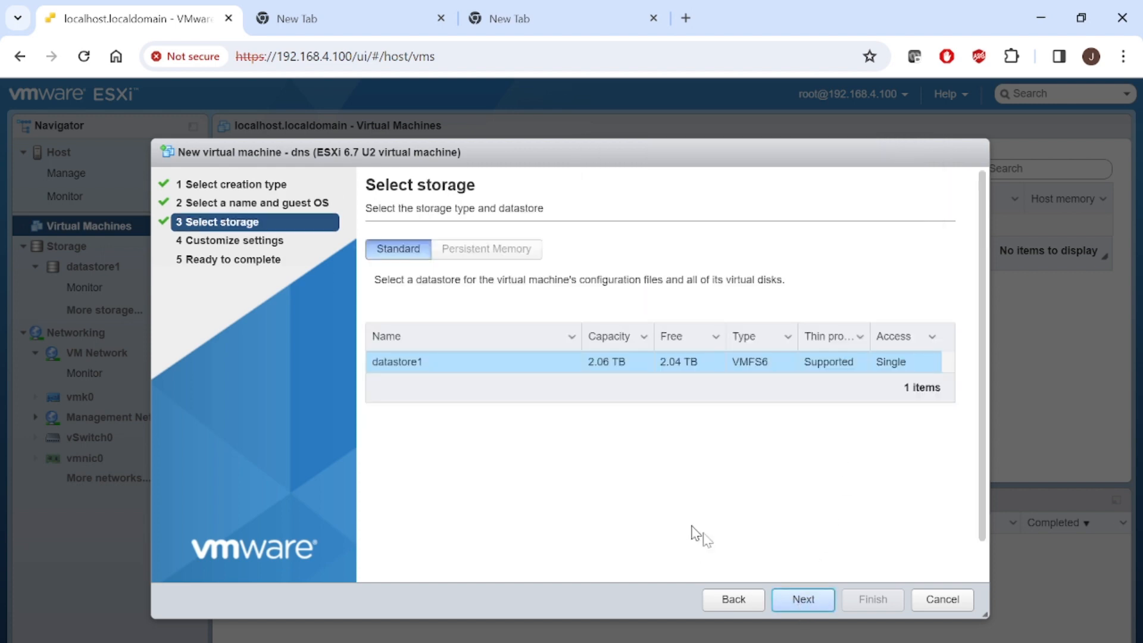
click(803, 599)
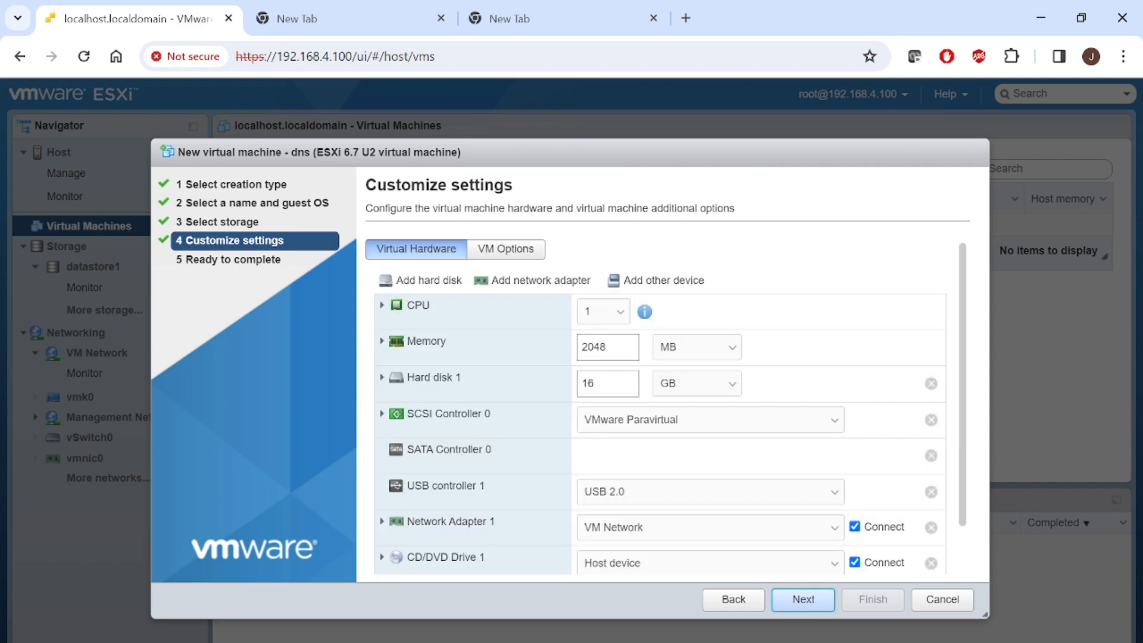
mouse_move(592, 642)
click(678, 624)
key(Right)
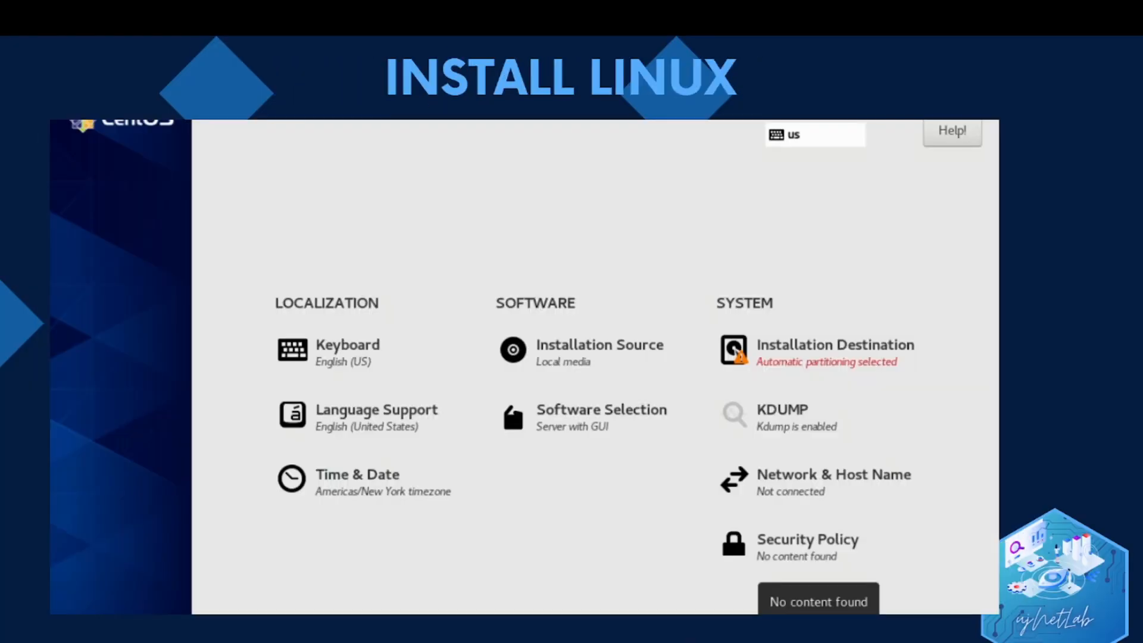
key(Left)
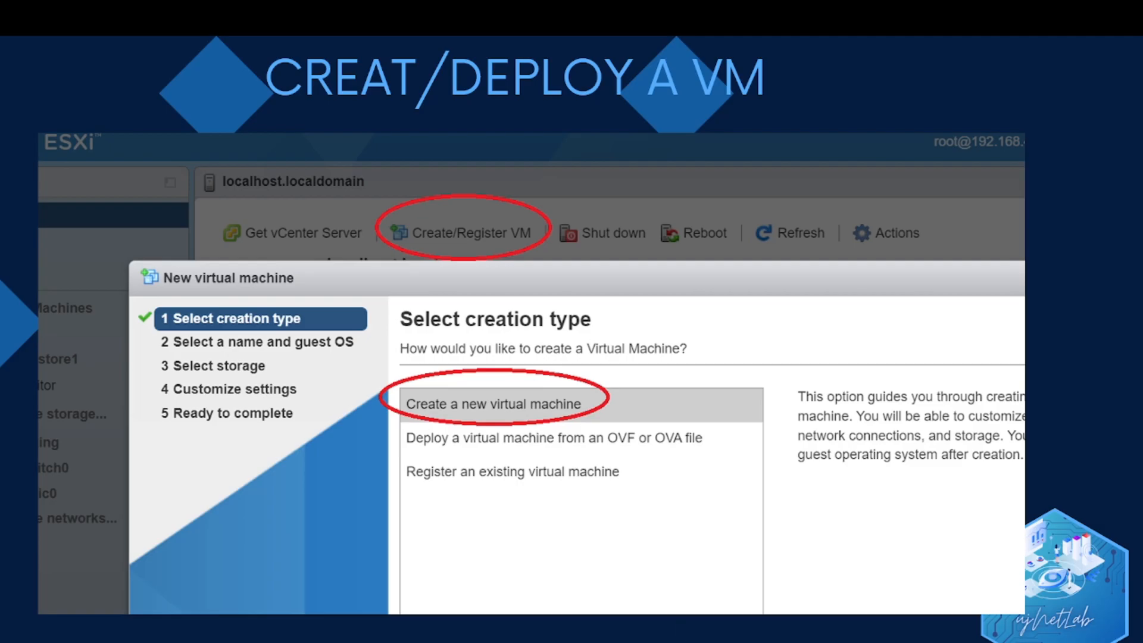
key(alt+Tab)
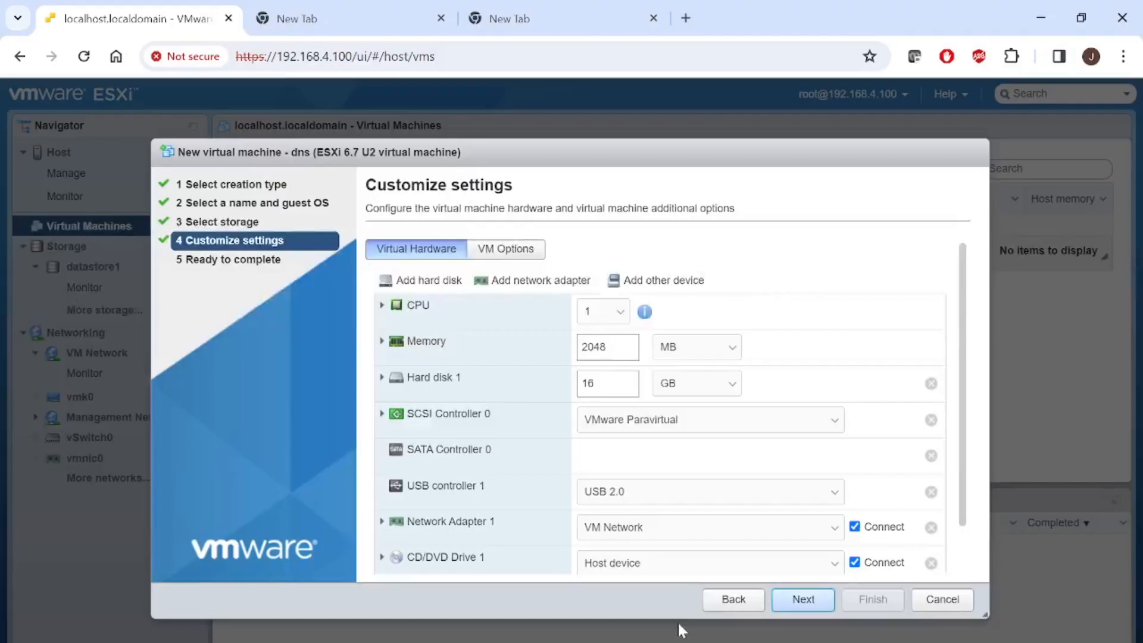
- Expand the CPU settings, try 2 CPUs, and revert to 1 CPU with 1 core per socket
click(382, 306)
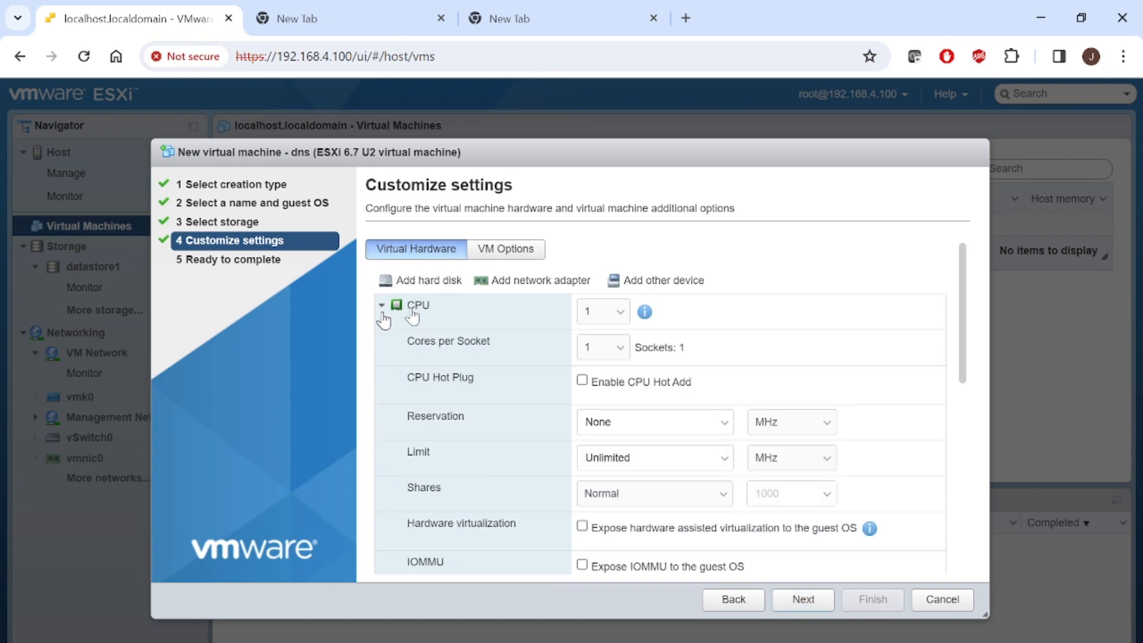
click(605, 345)
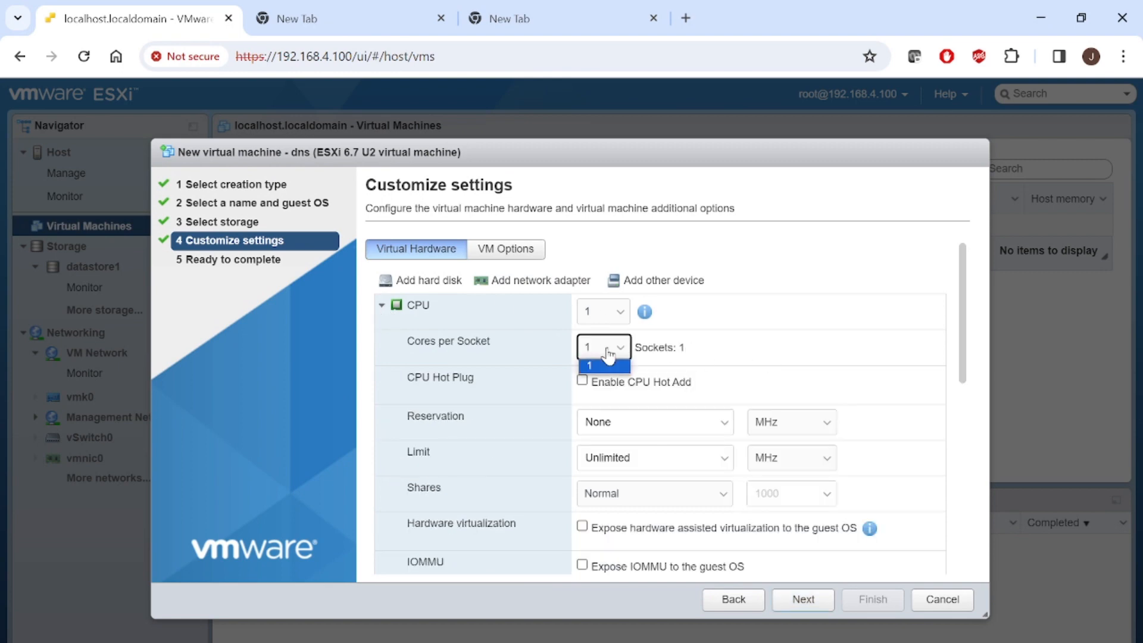
click(605, 309)
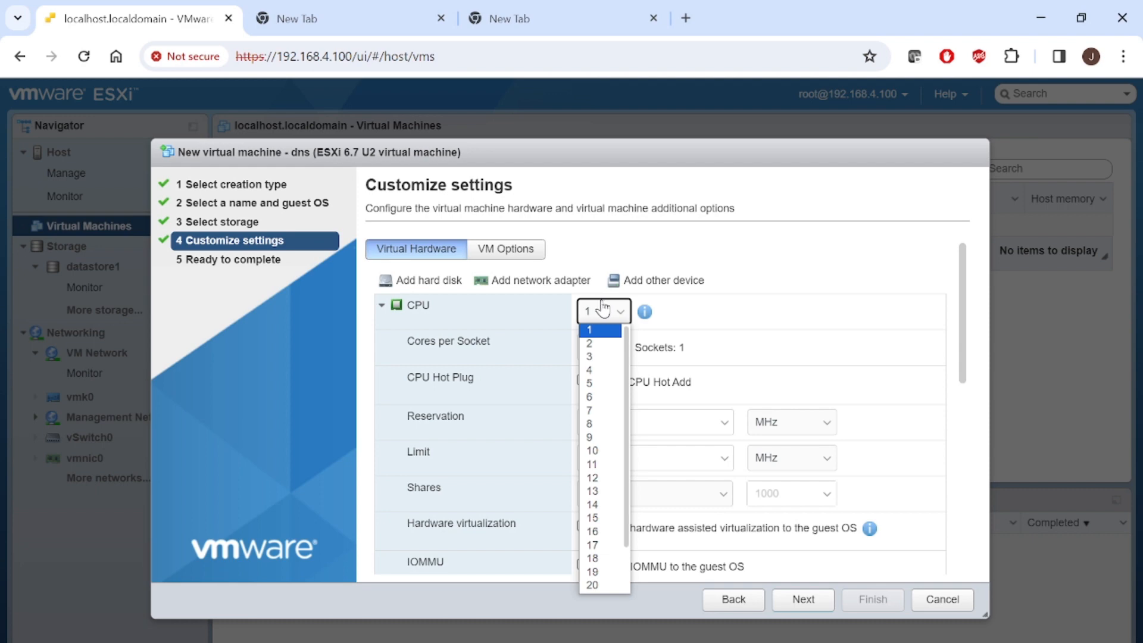
click(595, 344)
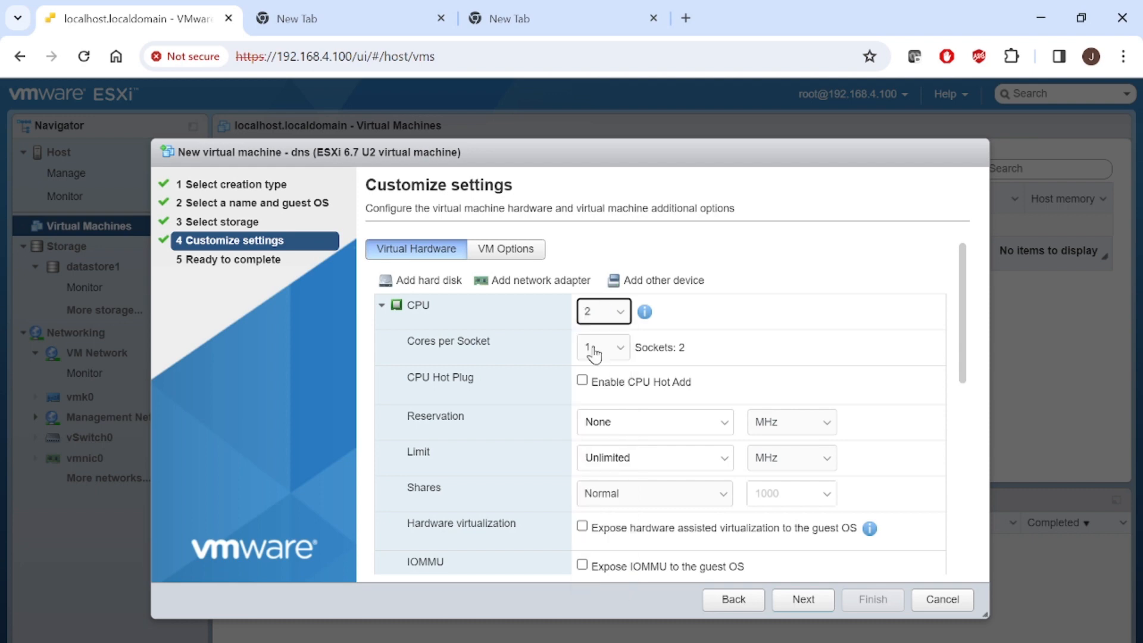
click(605, 317)
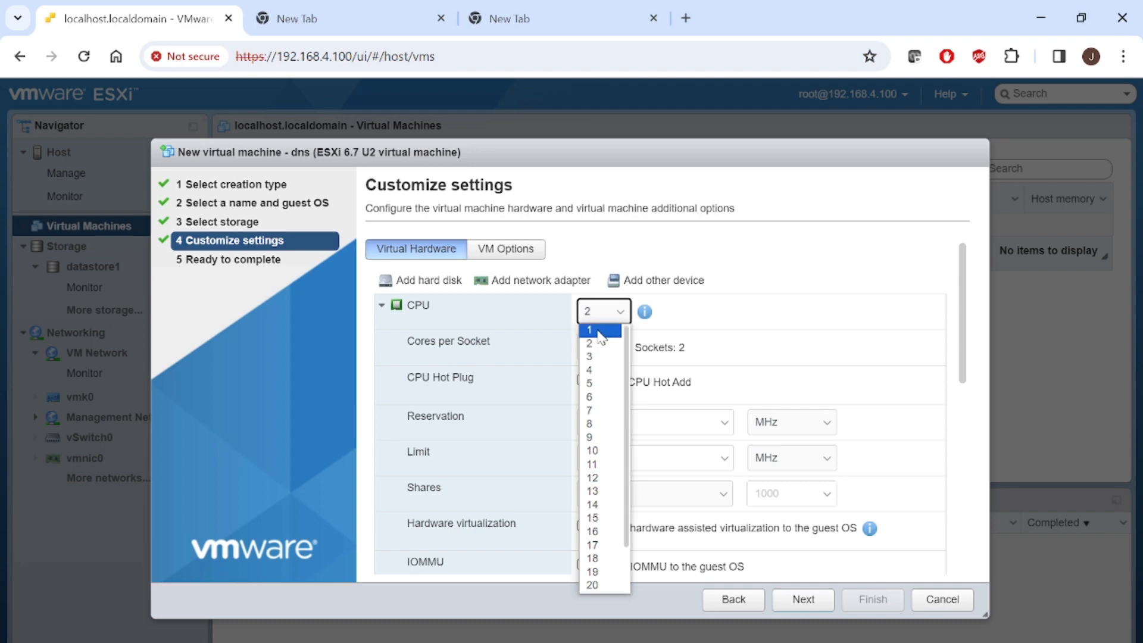
click(593, 329)
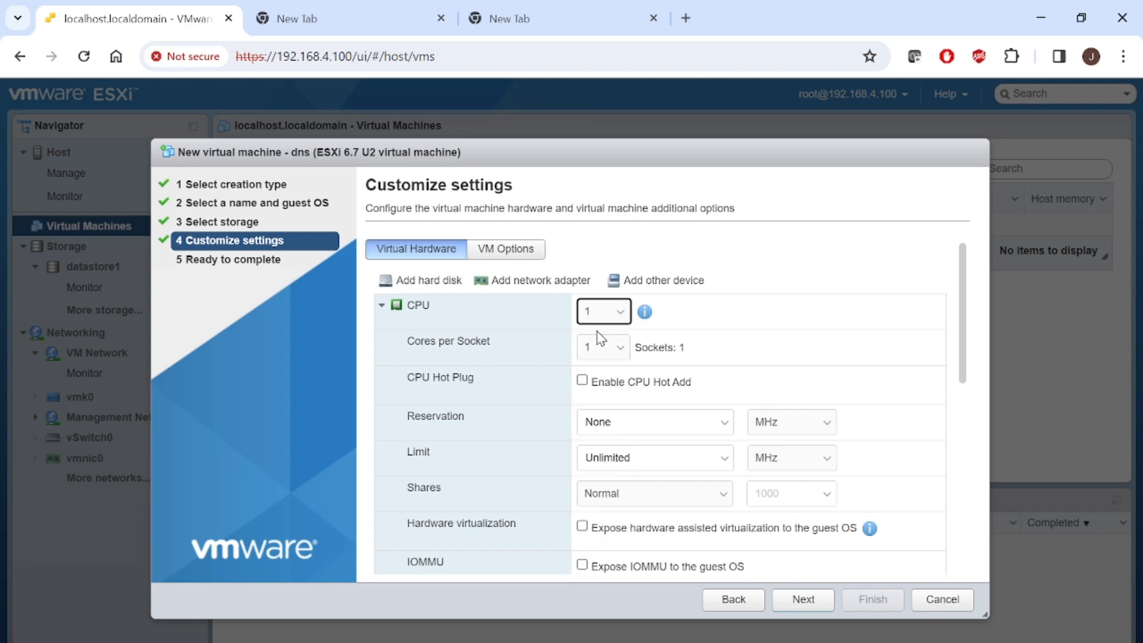
click(960, 360)
drag(955, 354, 954, 413)
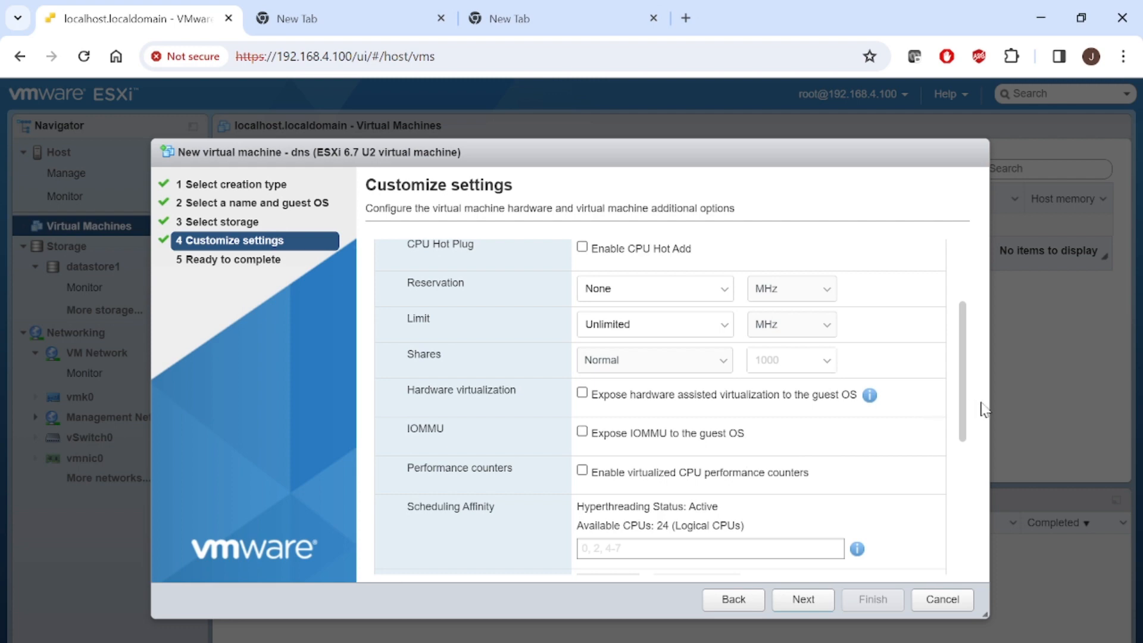
drag(960, 412, 945, 445)
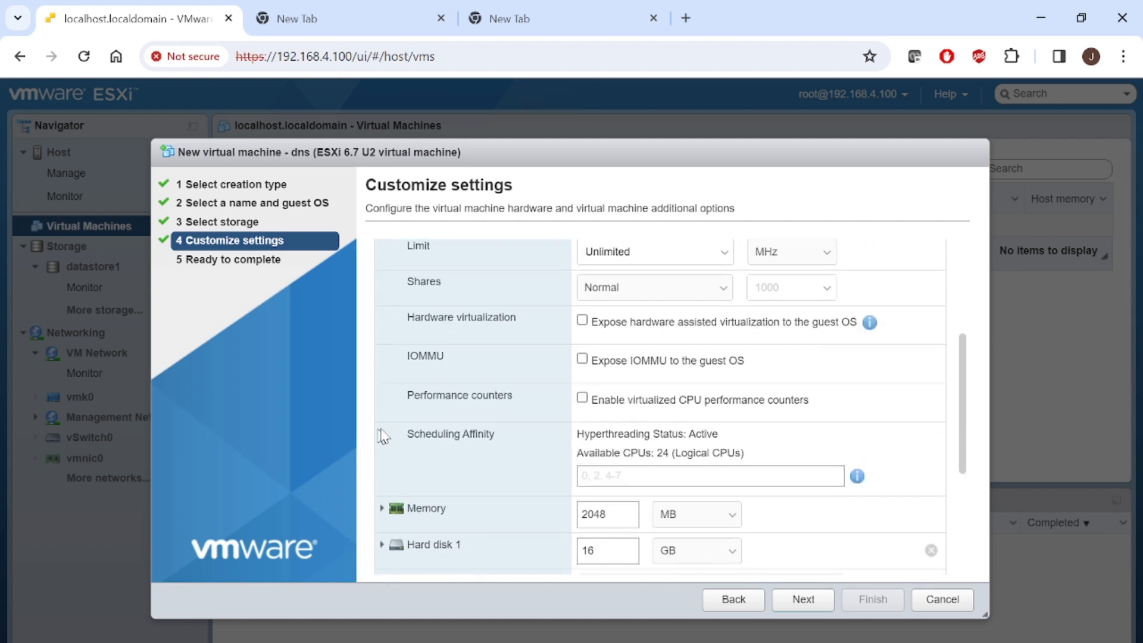
click(621, 474)
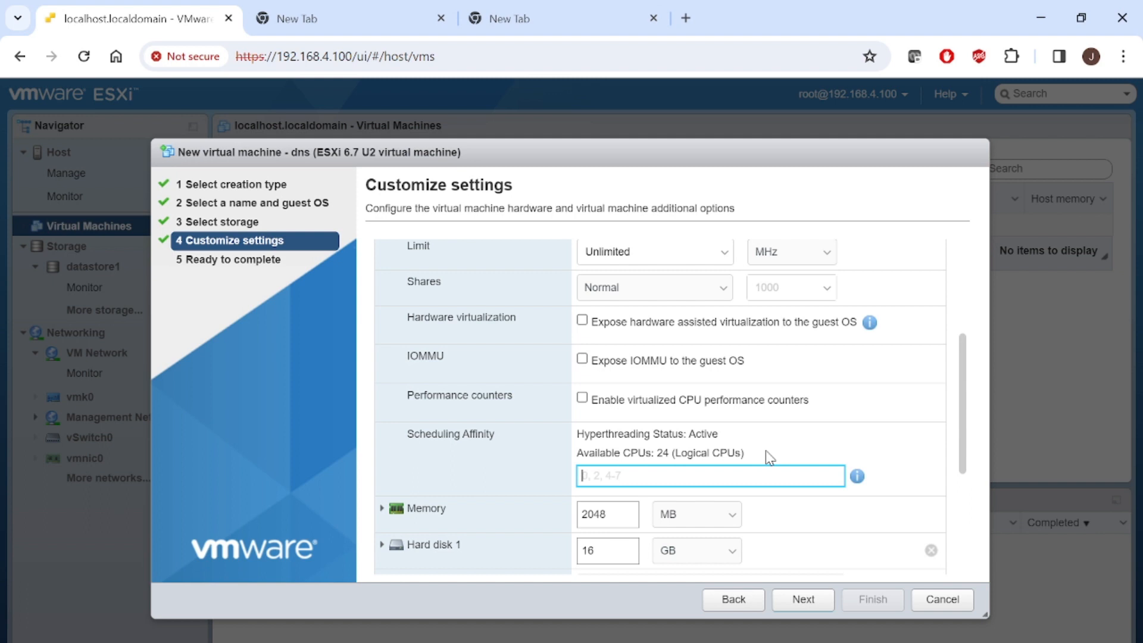
click(964, 440)
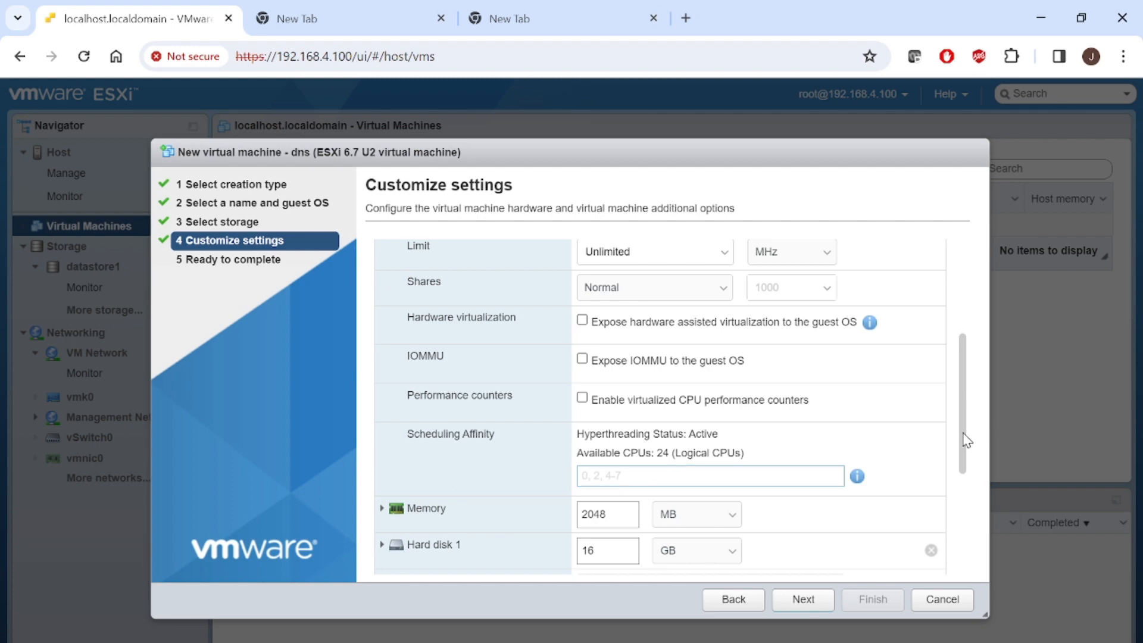
drag(965, 441, 959, 351)
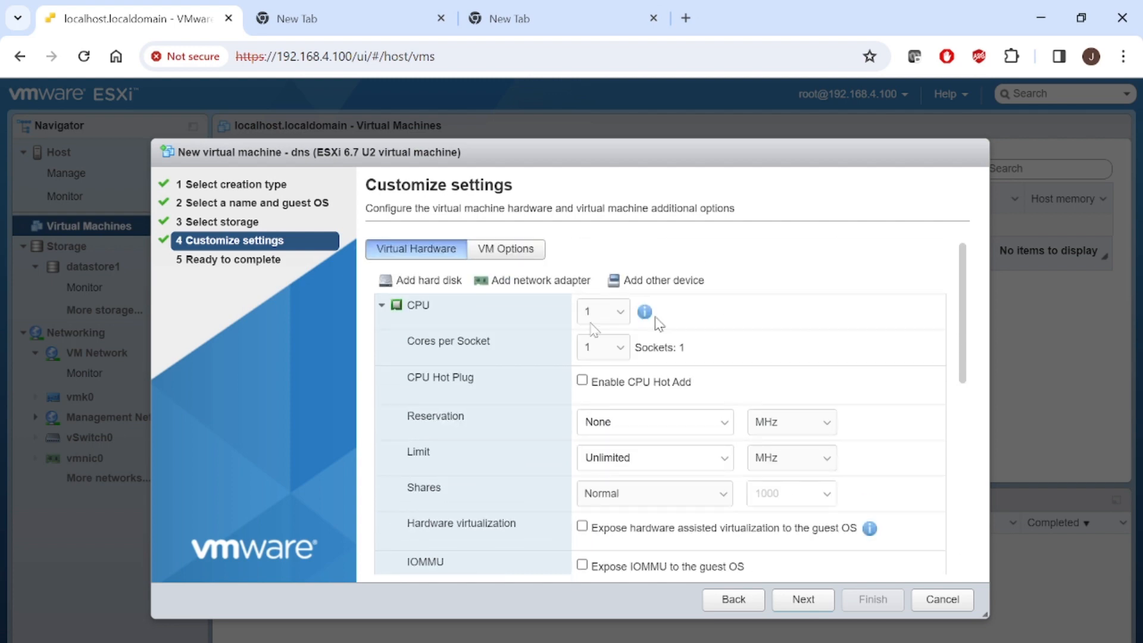
- Set the dns VM's memory to 4 GB and Hard disk 1 to 24 GB
click(382, 306)
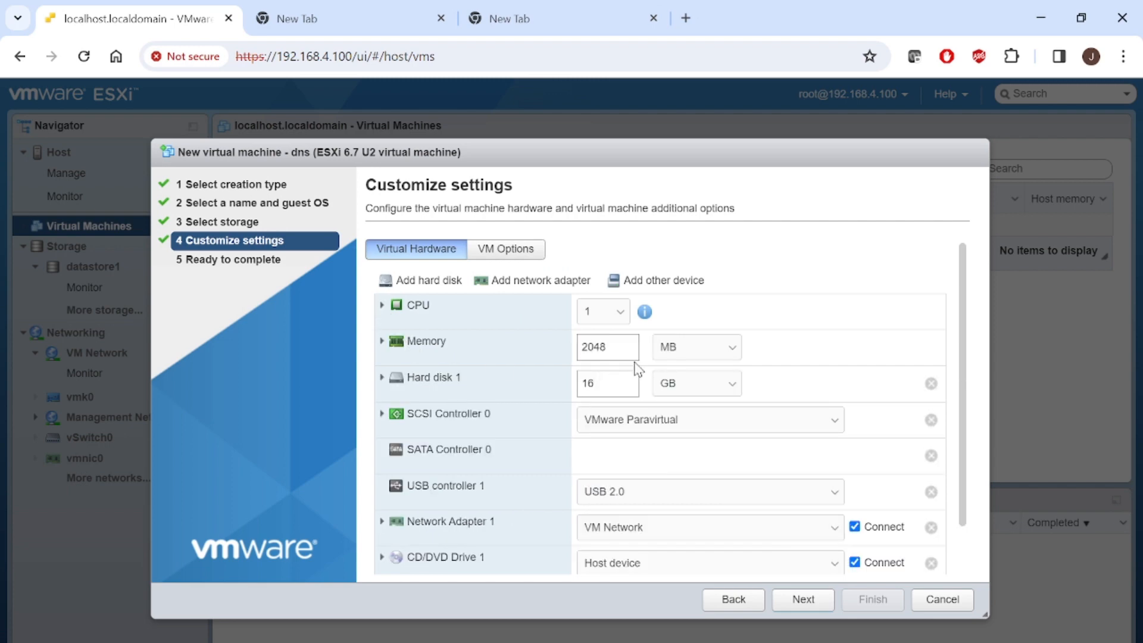
drag(630, 358, 510, 340)
text(4)
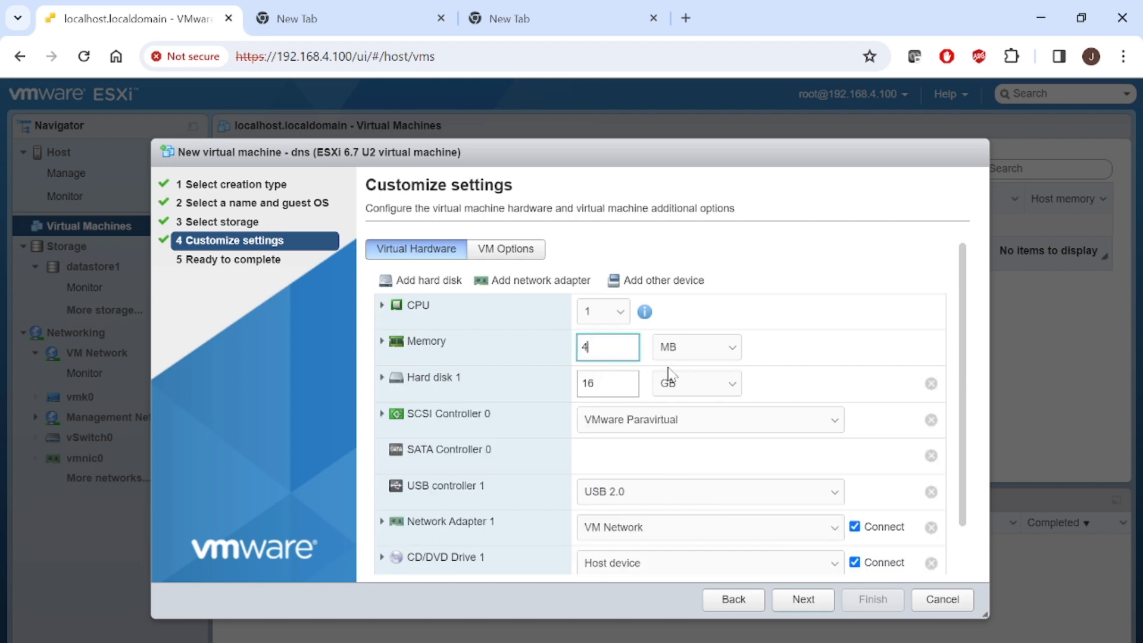
click(701, 360)
click(695, 377)
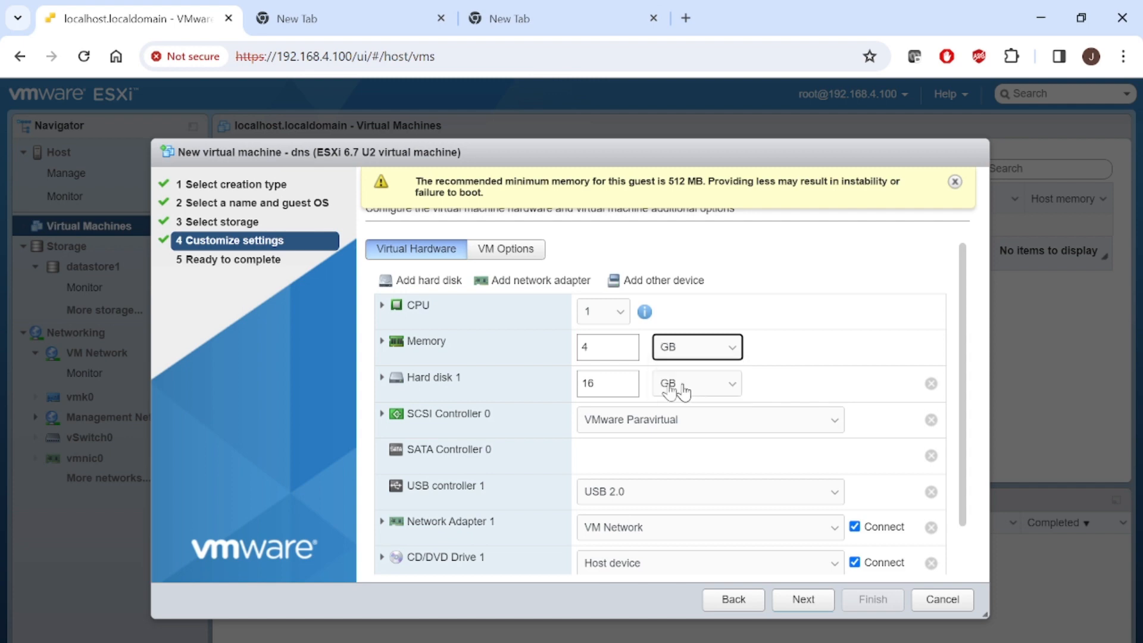
drag(602, 381, 523, 388)
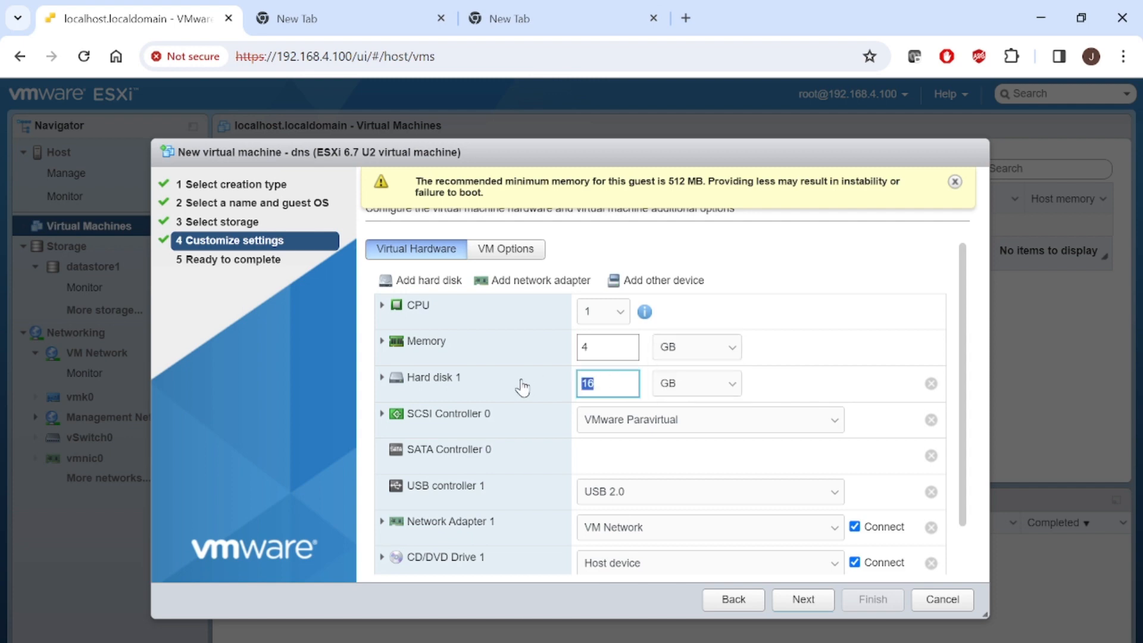
text(24)
scroll(961, 452, down, 1)
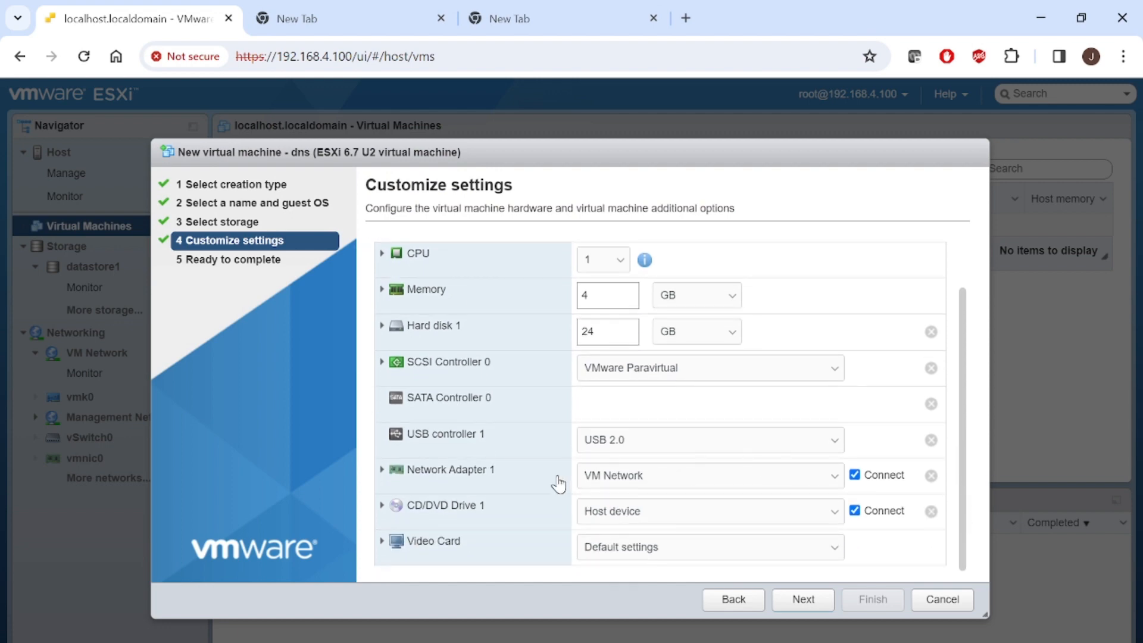
- Set CD/DVD Drive 1 to the rhel-server-7.9-x86_64-dvd.iso datastore ISO from datastore1's sofware folder
click(410, 511)
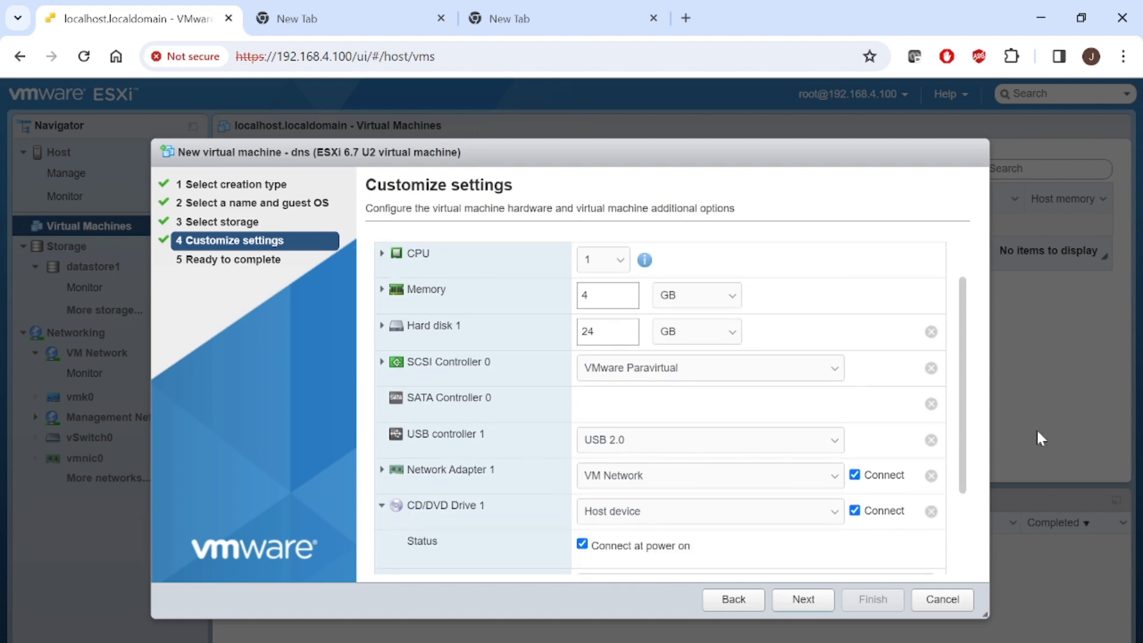
drag(964, 481, 964, 559)
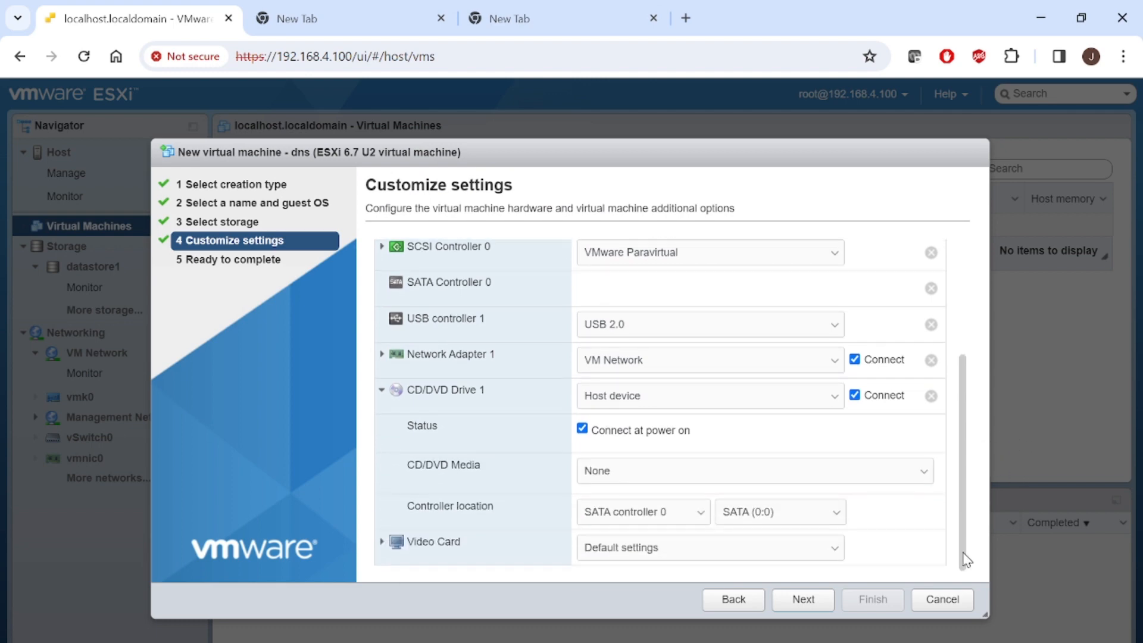
click(626, 473)
click(626, 474)
click(664, 404)
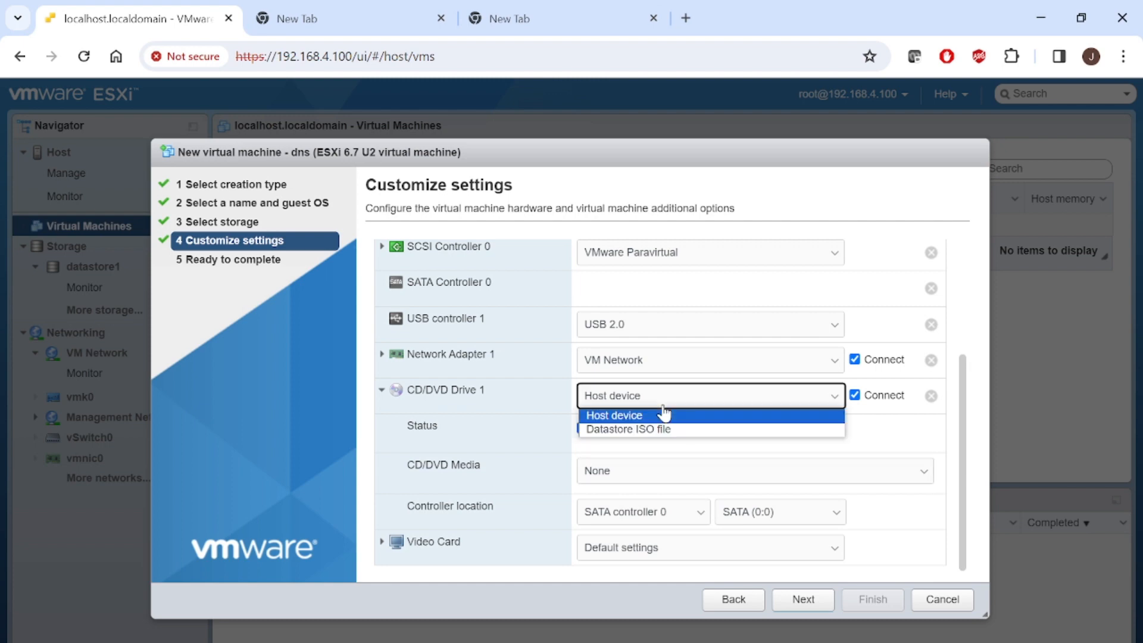
click(653, 429)
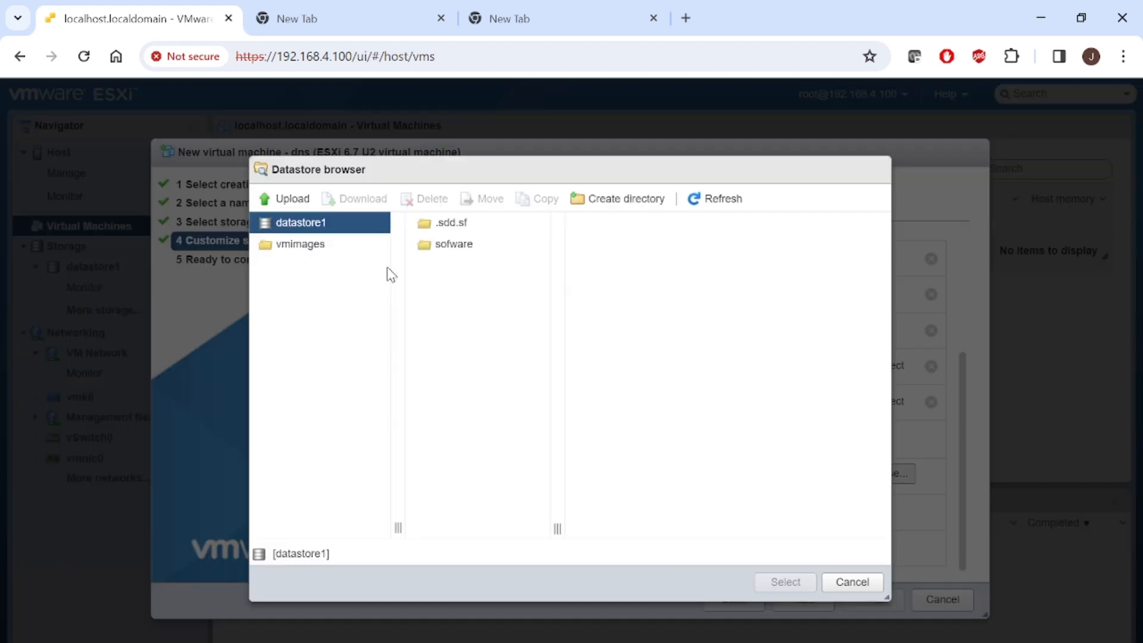
click(458, 245)
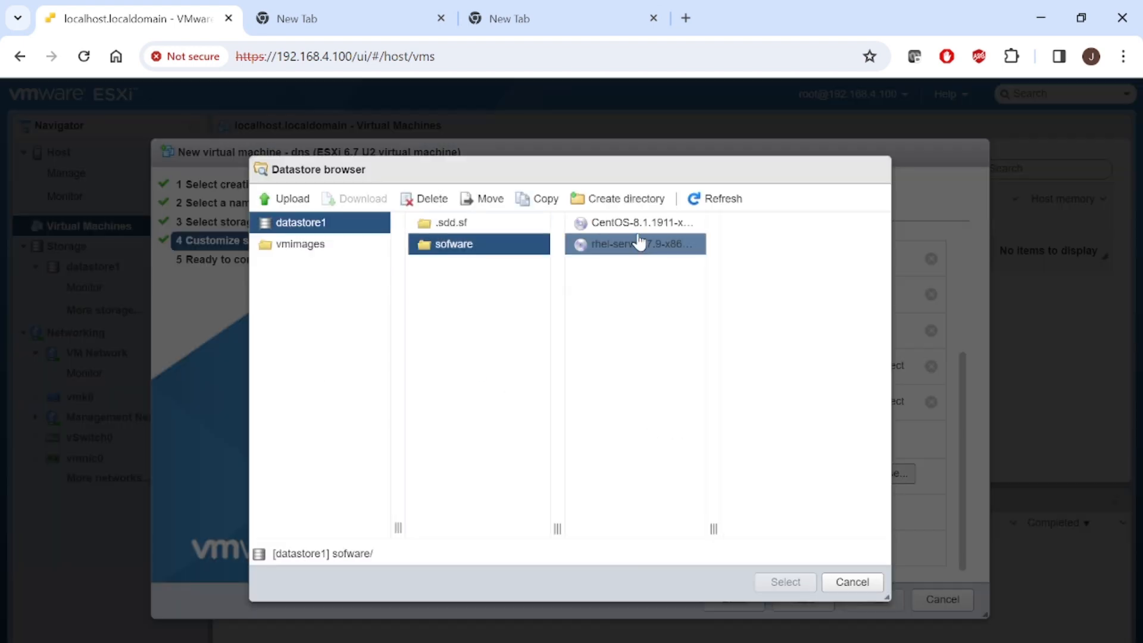
click(635, 249)
click(780, 581)
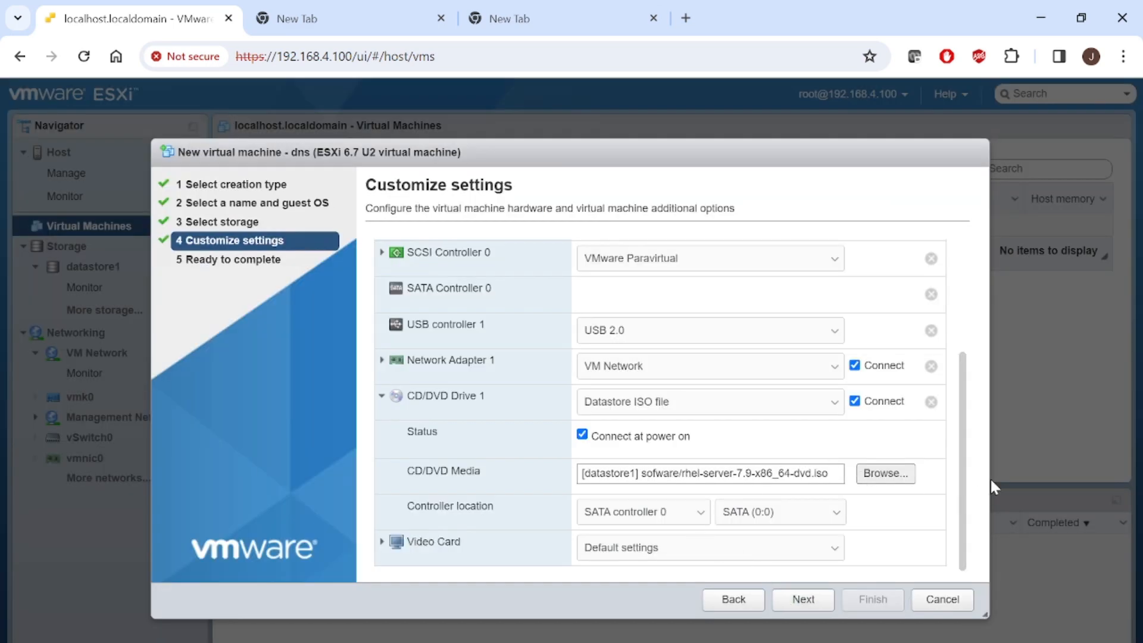
- Review the Ready to complete summary, finish creating the dns VM, and select it in the list
click(808, 603)
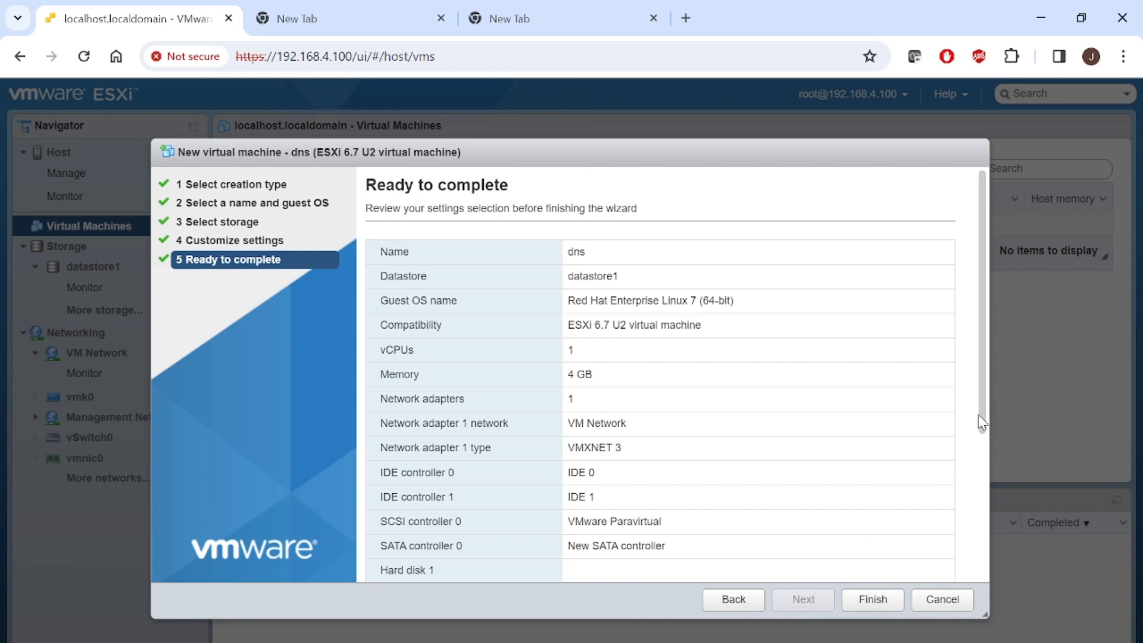
drag(980, 422, 1006, 332)
drag(981, 425, 981, 568)
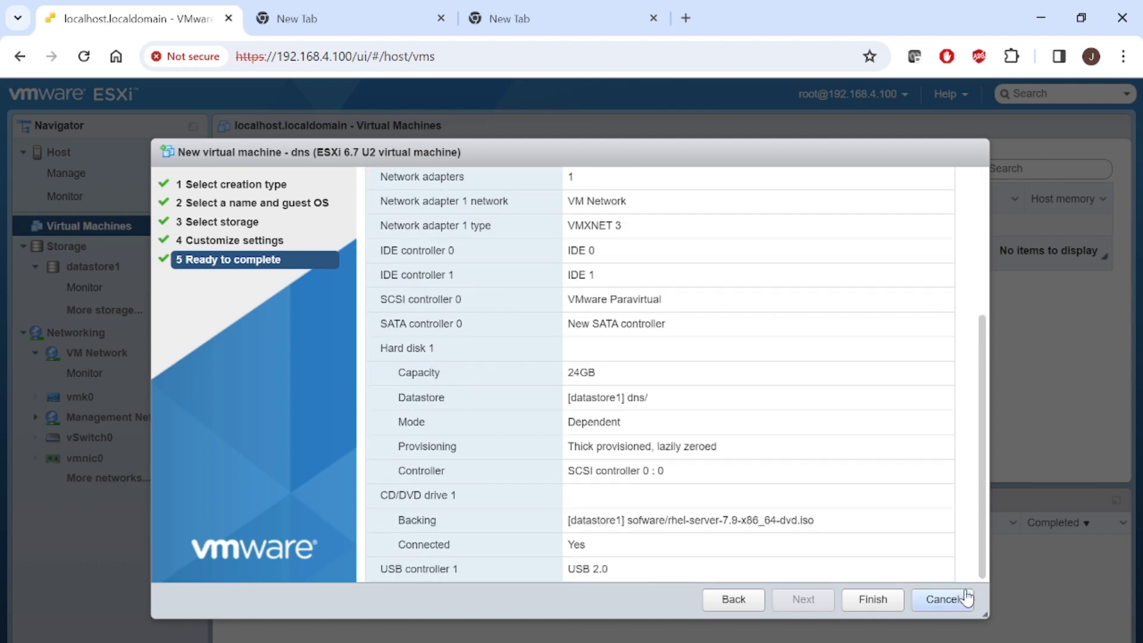
click(880, 603)
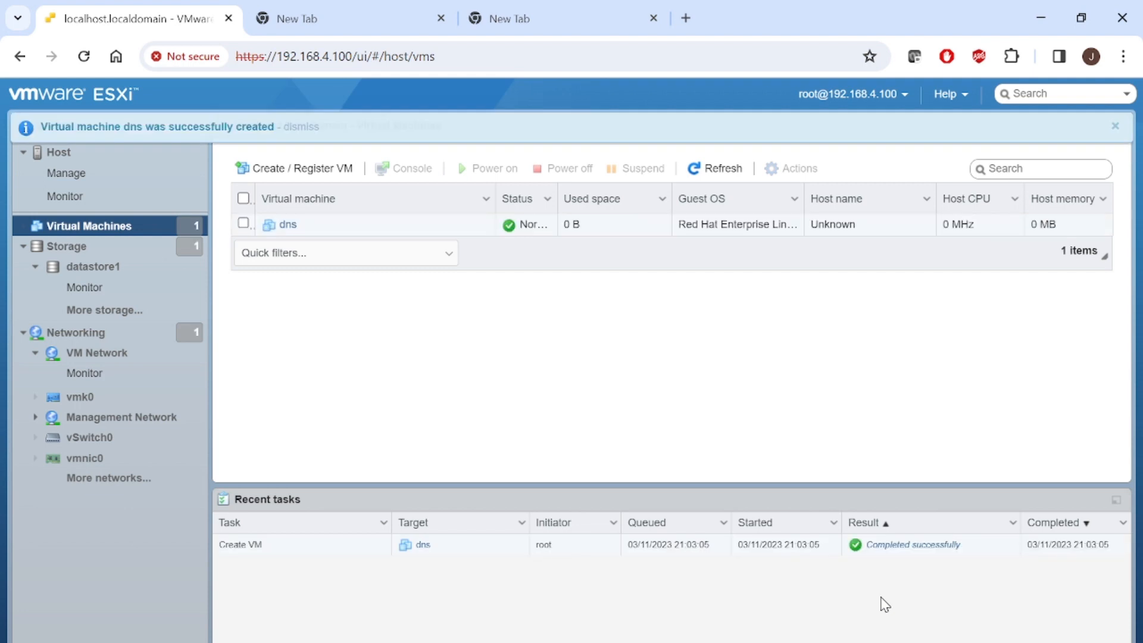
click(270, 230)
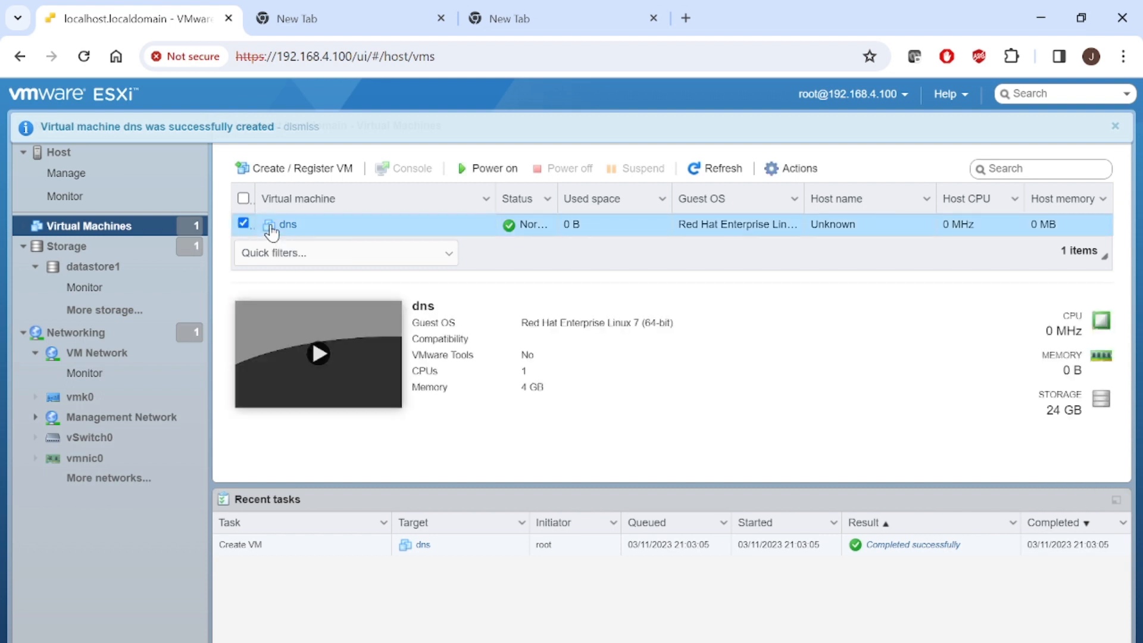
- Power on dns and boot the Install Red Hat Enterprise Linux 7.9 option in its console
click(335, 362)
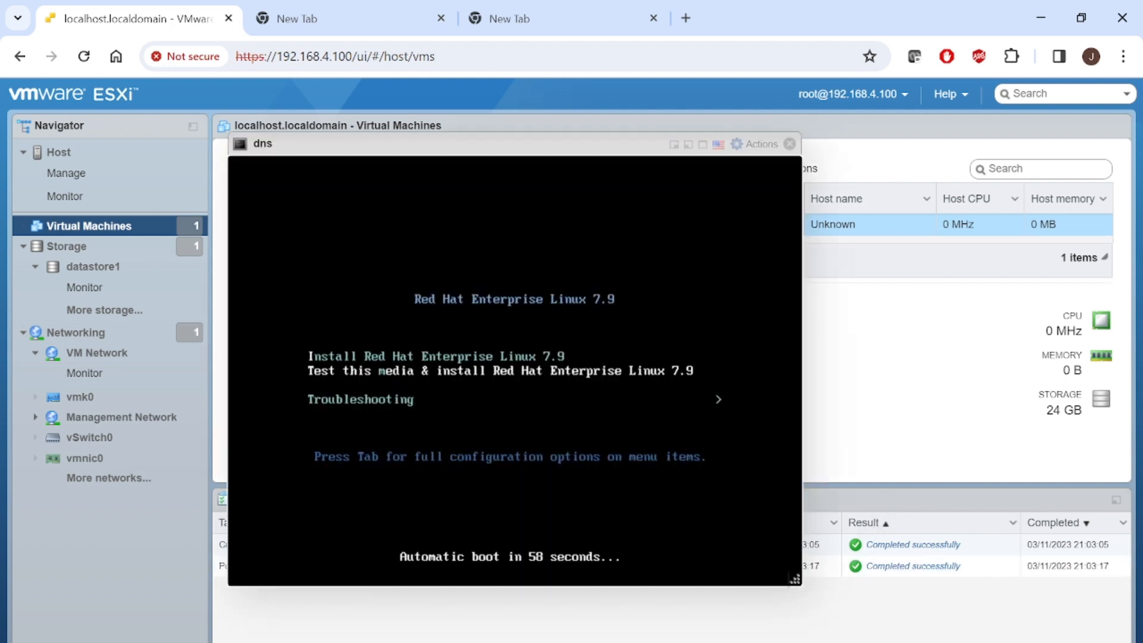
key(Up)
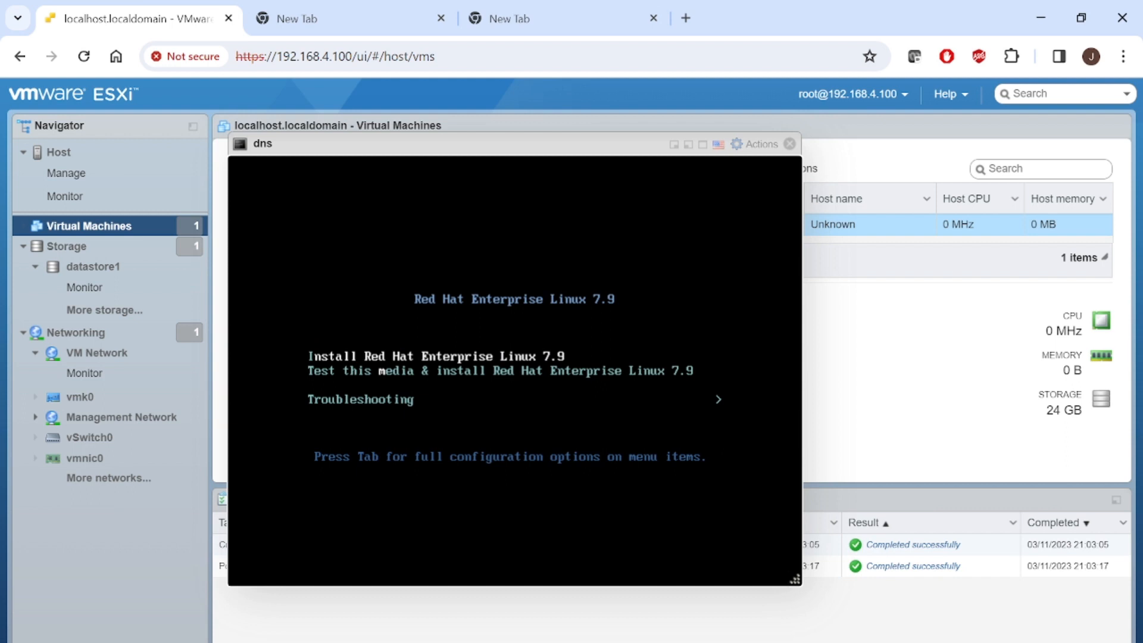
key(Return)
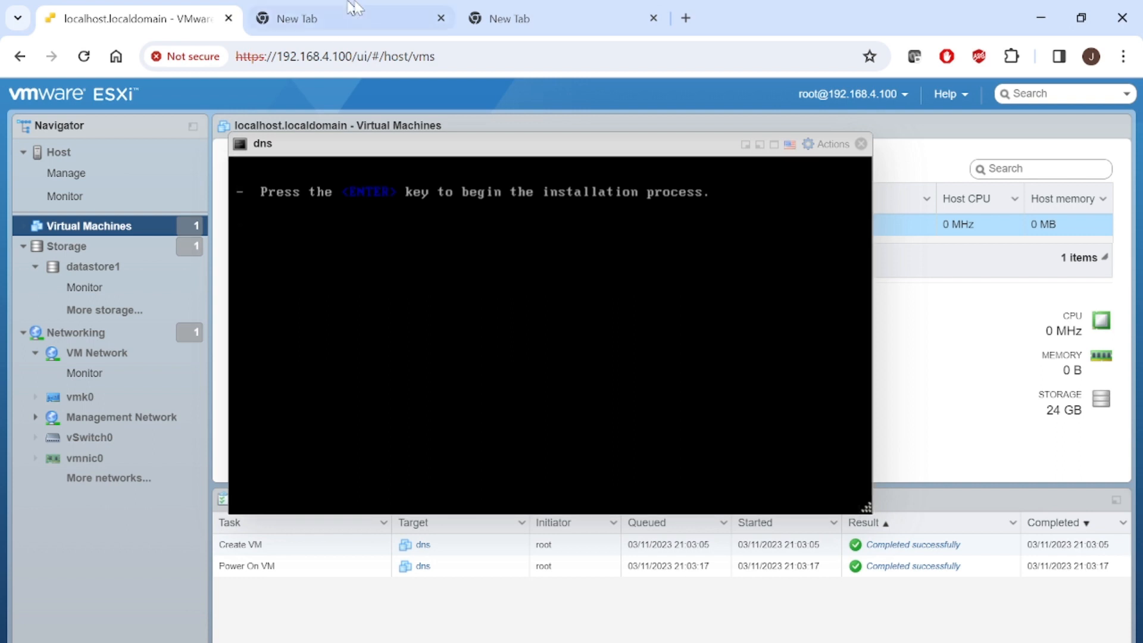
- Check the browser tabs, return to the VM console, then bring up the slide show
click(416, 9)
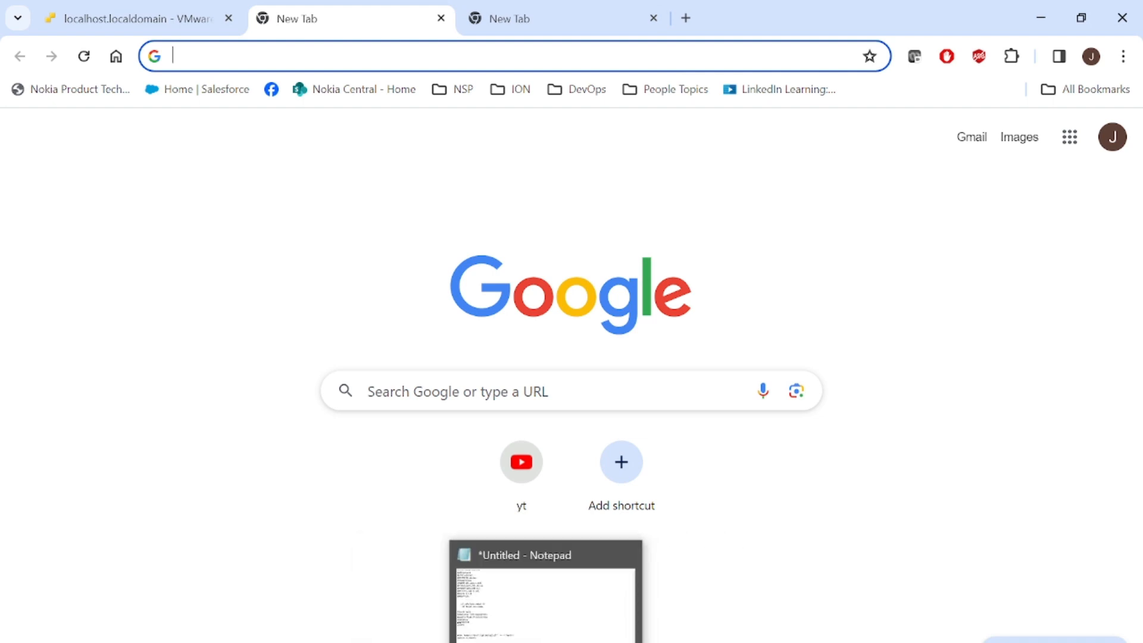
click(18, 18)
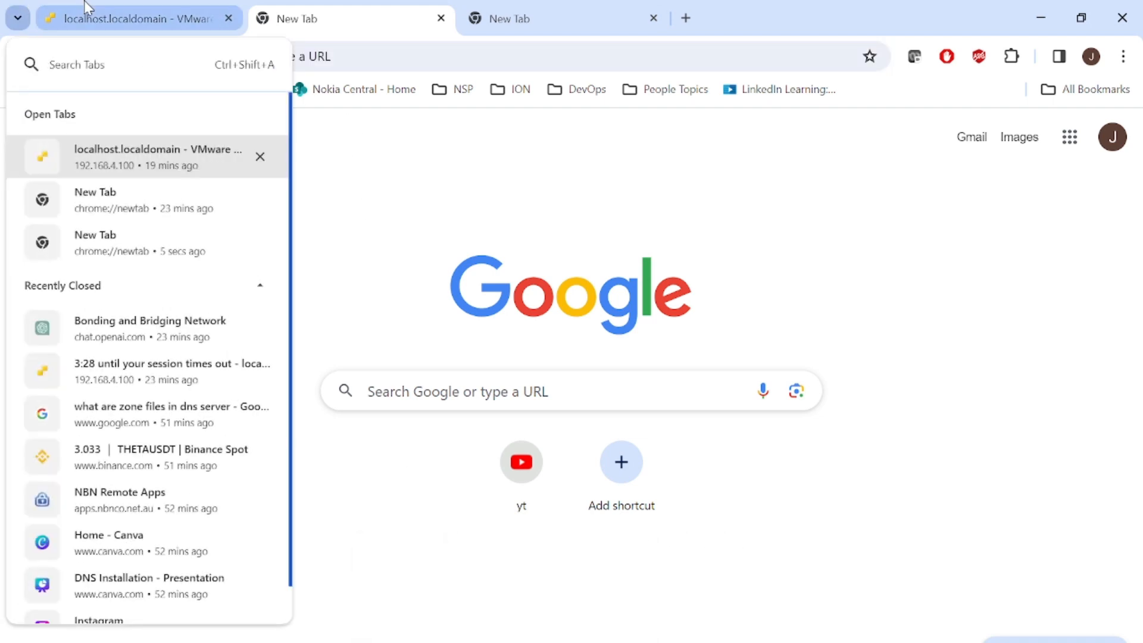
click(86, 9)
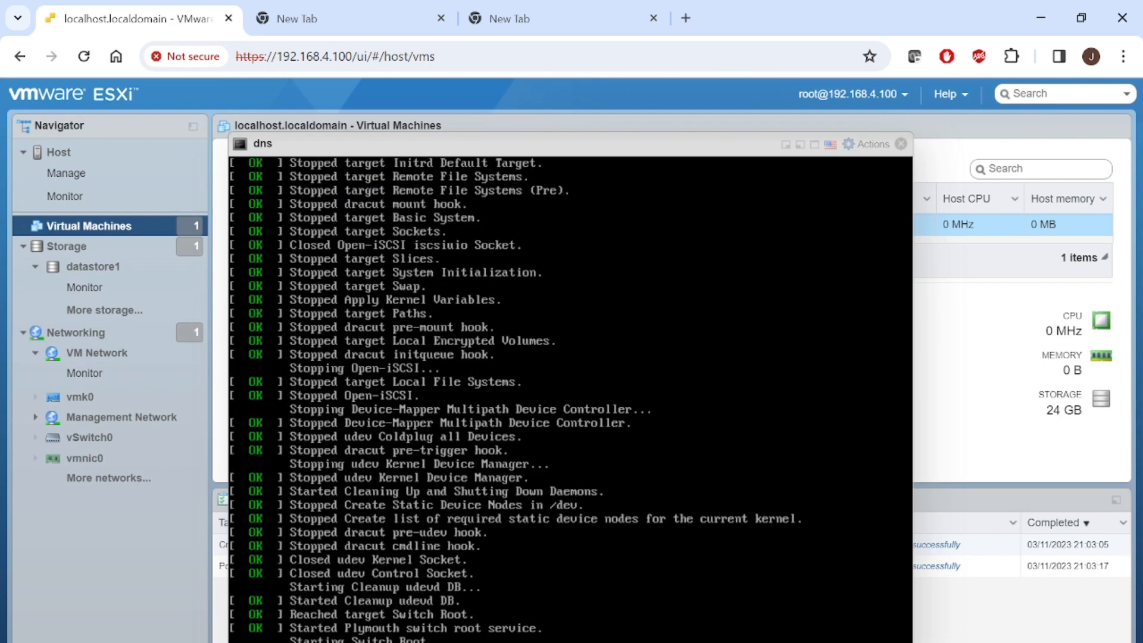
click(670, 619)
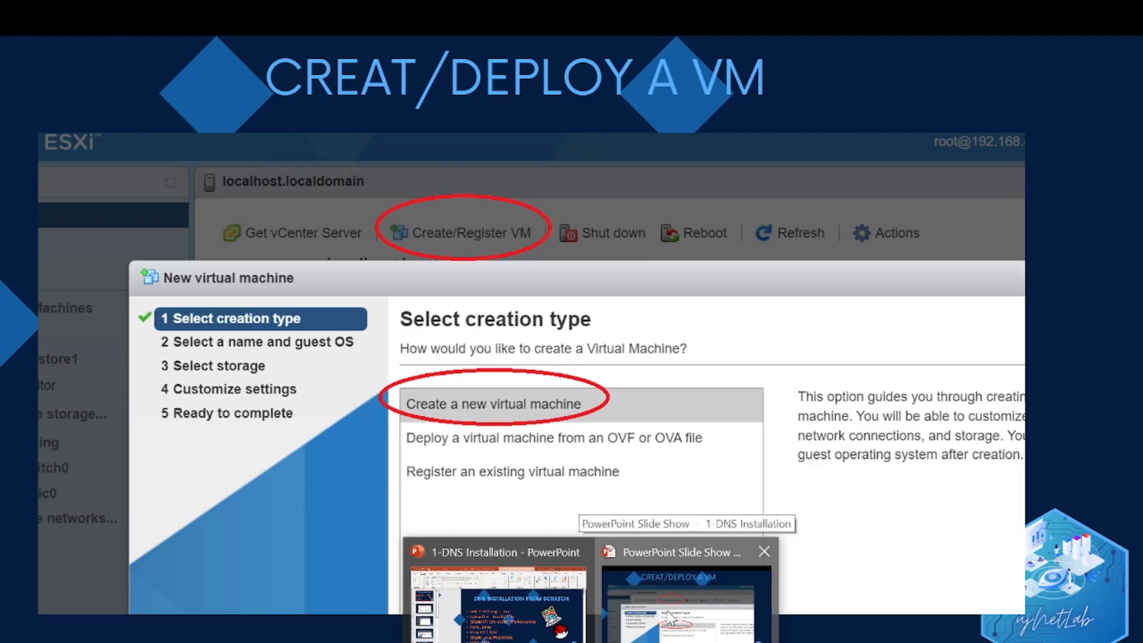
- Advance the slides to INSTALL LINUX and switch back to the dns VM console
key(Right)
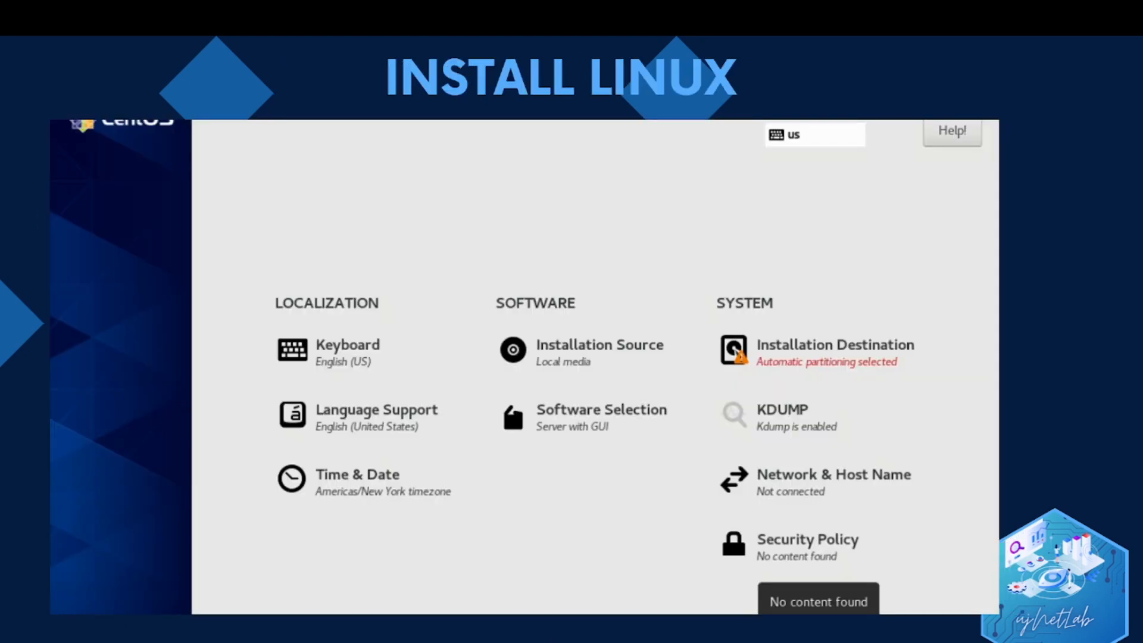
key(alt+Tab)
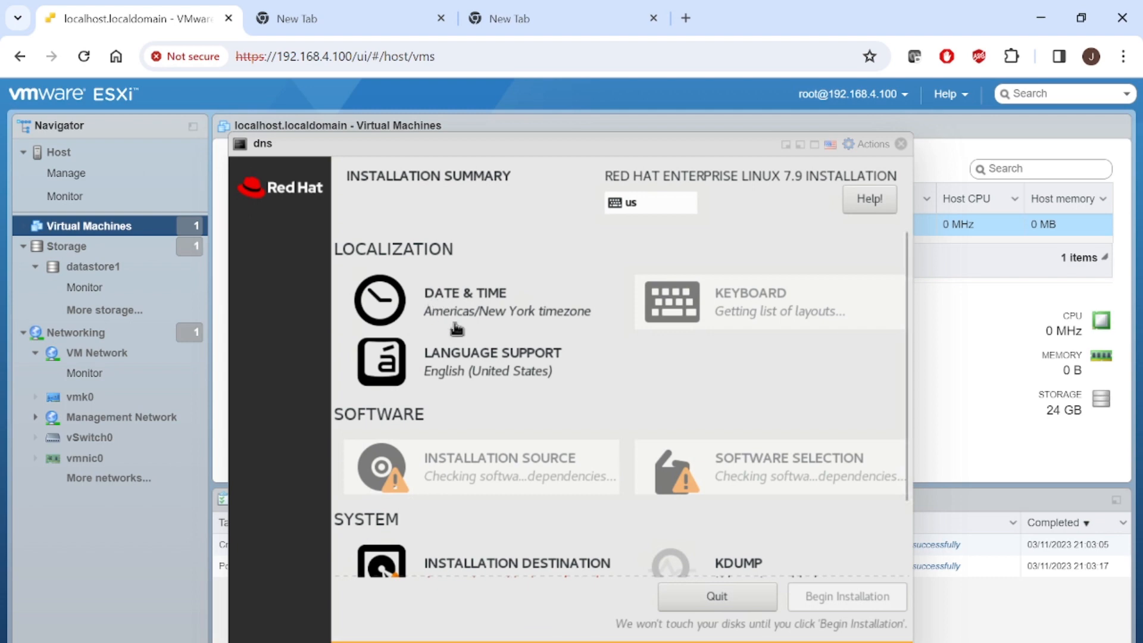
- Accept local media as installation source and automatic partitioning, then begin the installation
click(484, 465)
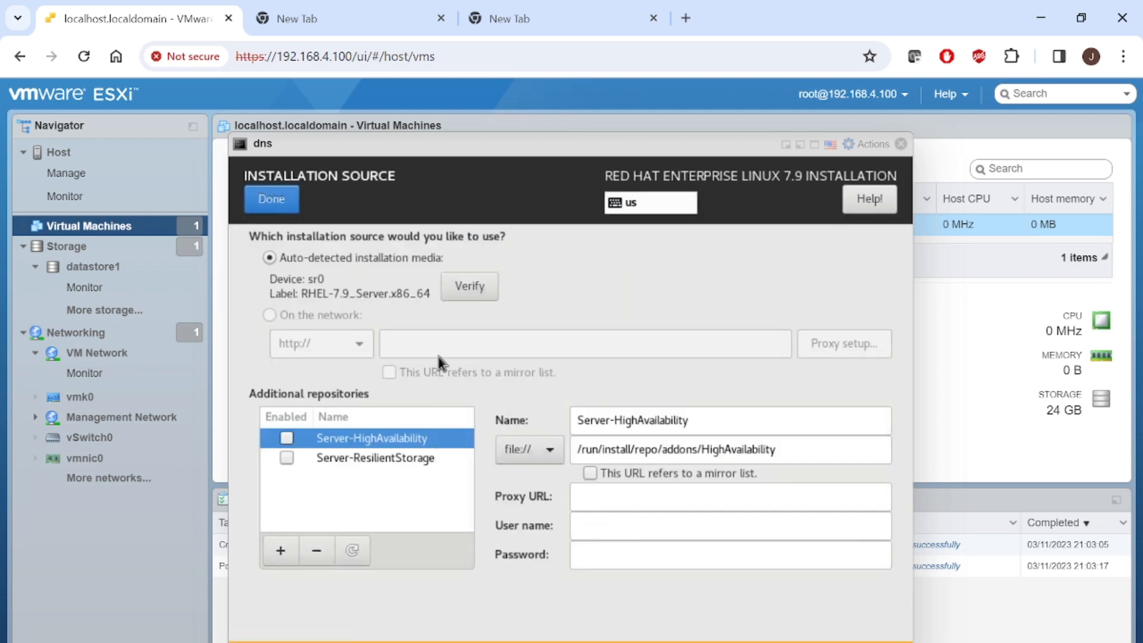
click(271, 198)
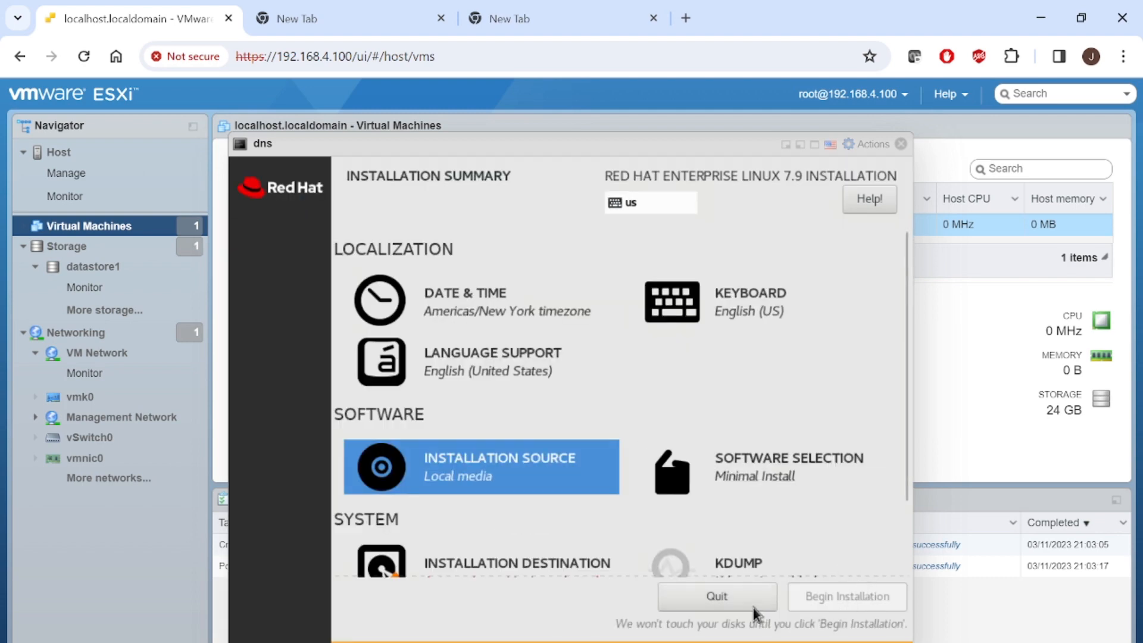
drag(904, 494, 845, 562)
click(457, 488)
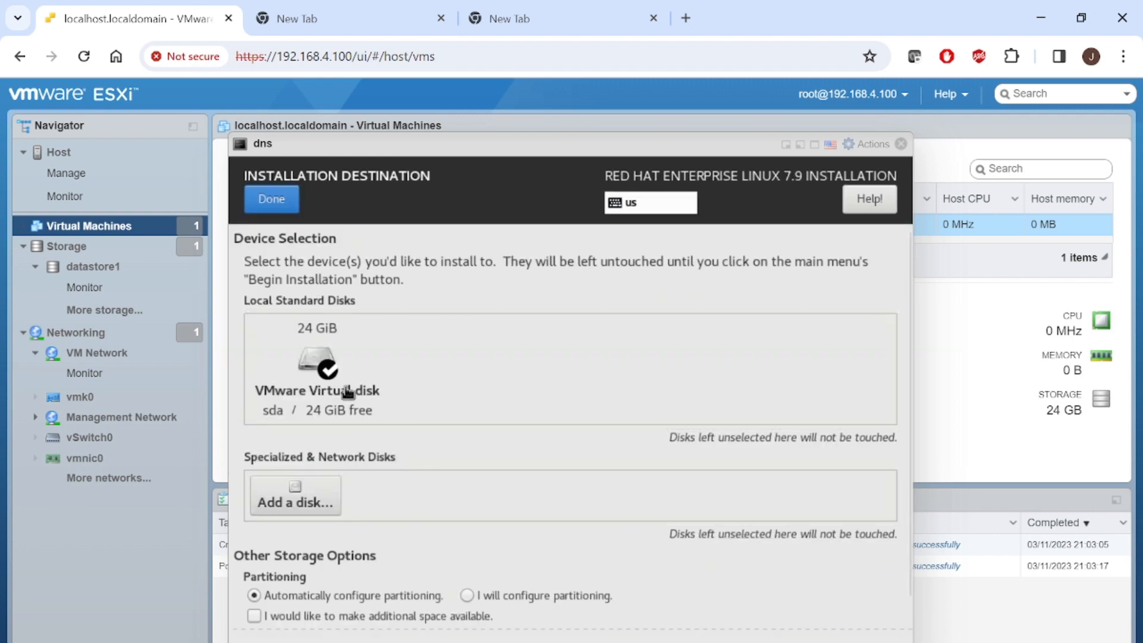
click(275, 198)
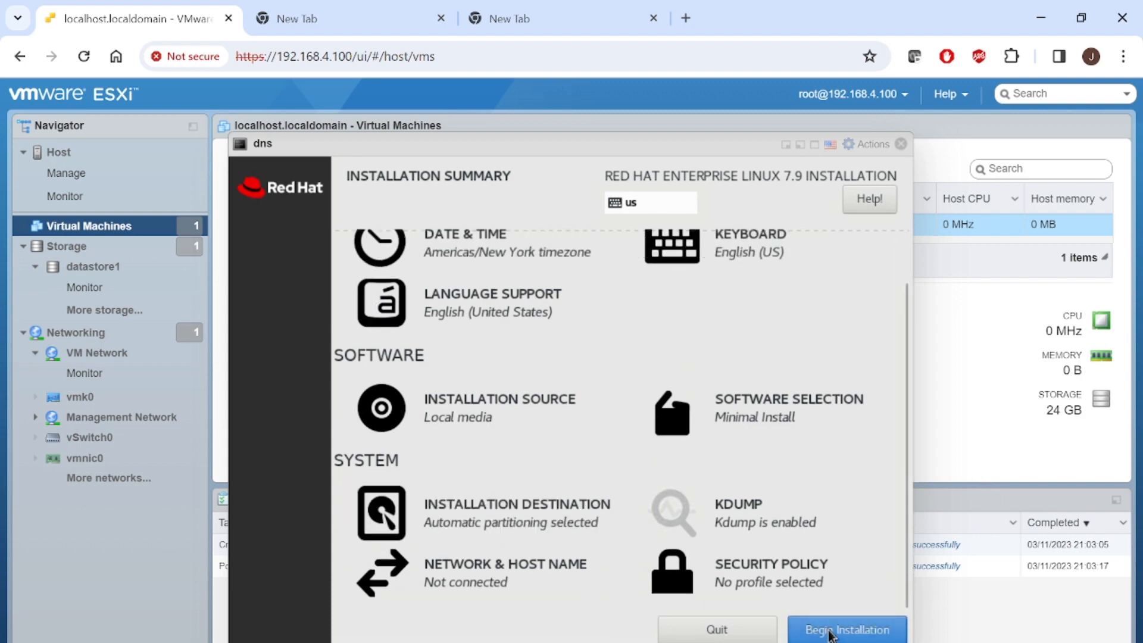
click(829, 631)
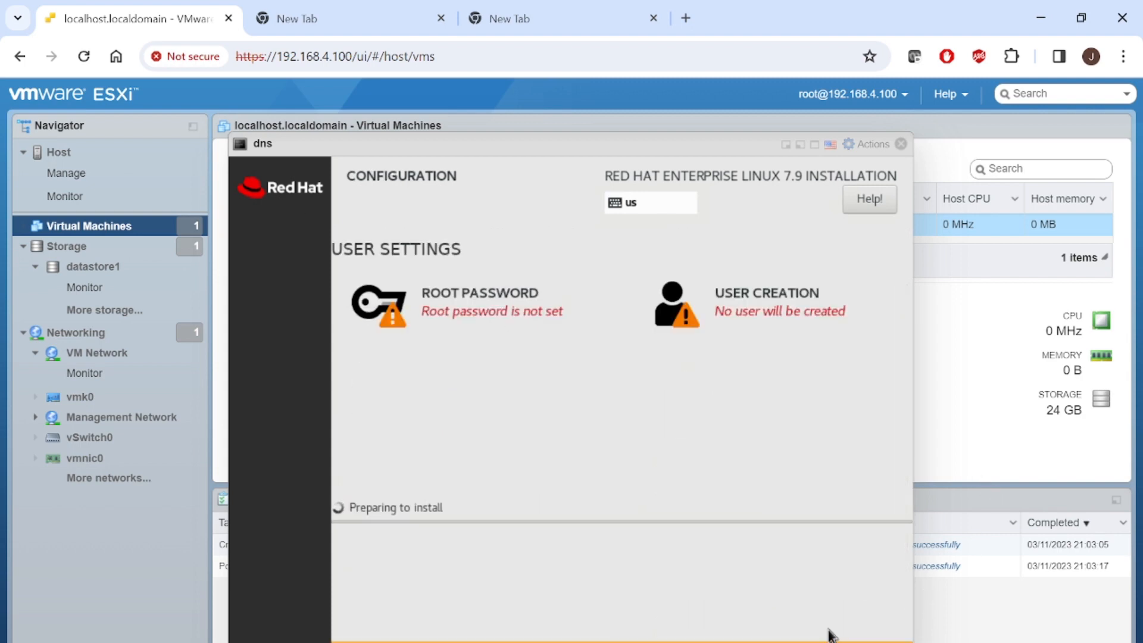
- Set the root password, confirming it despite the short-password warning
click(426, 292)
text(p)
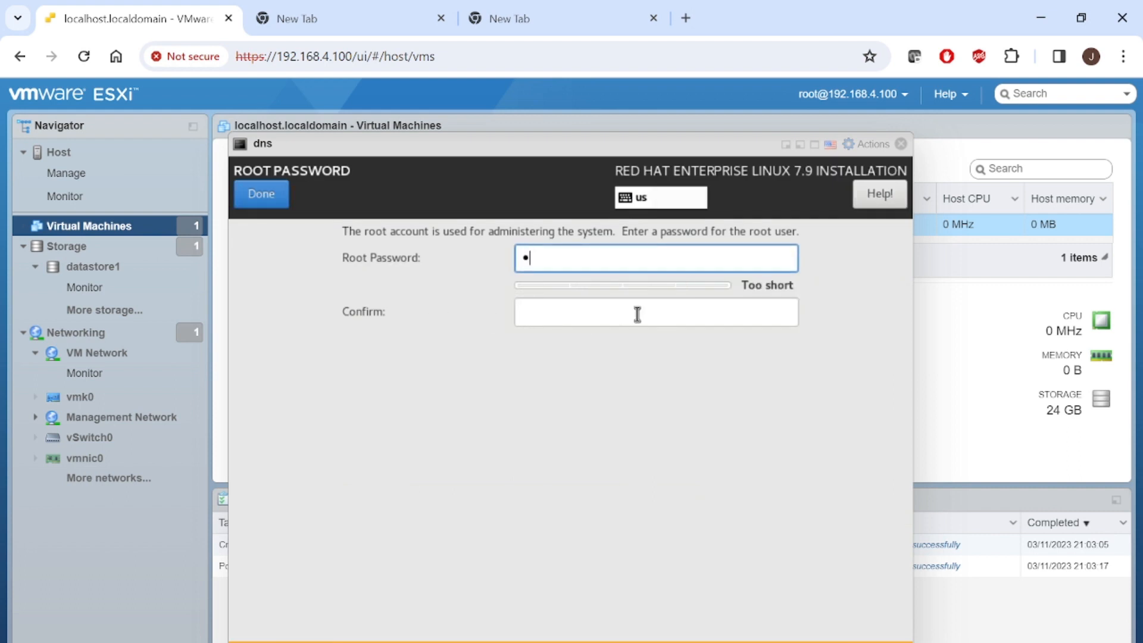
text(ass)
click(637, 315)
text(pass)
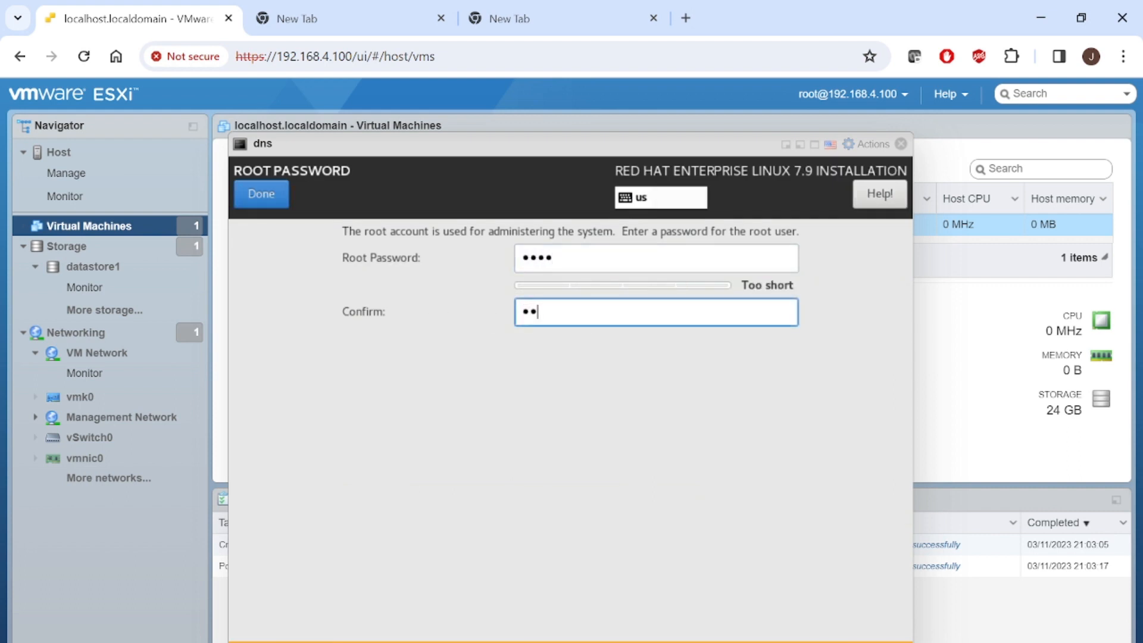
click(248, 188)
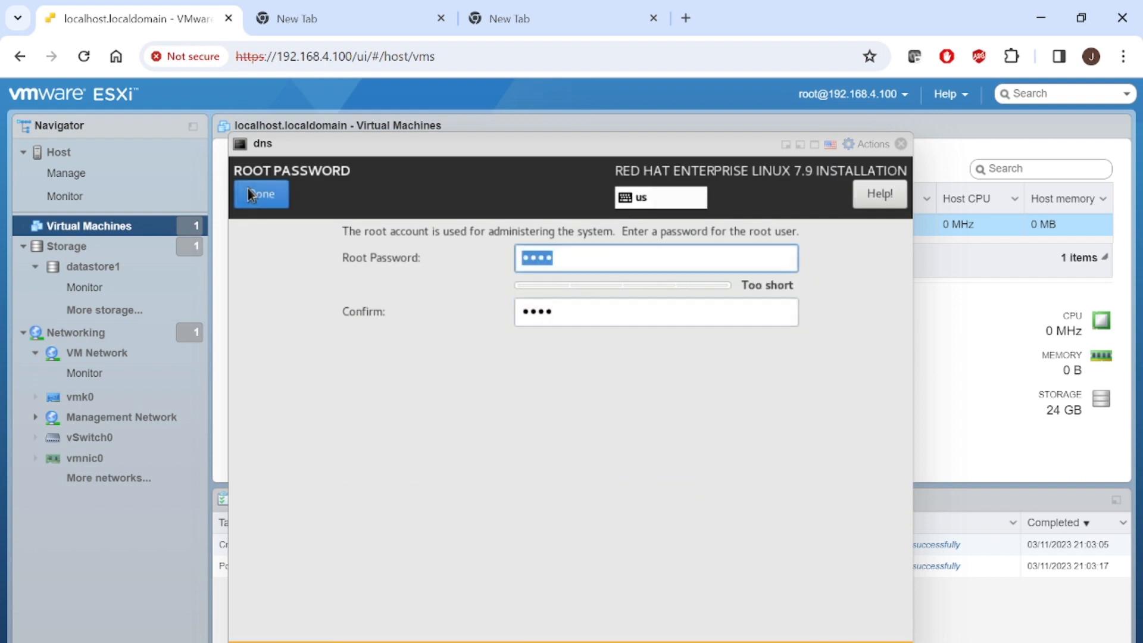
click(247, 188)
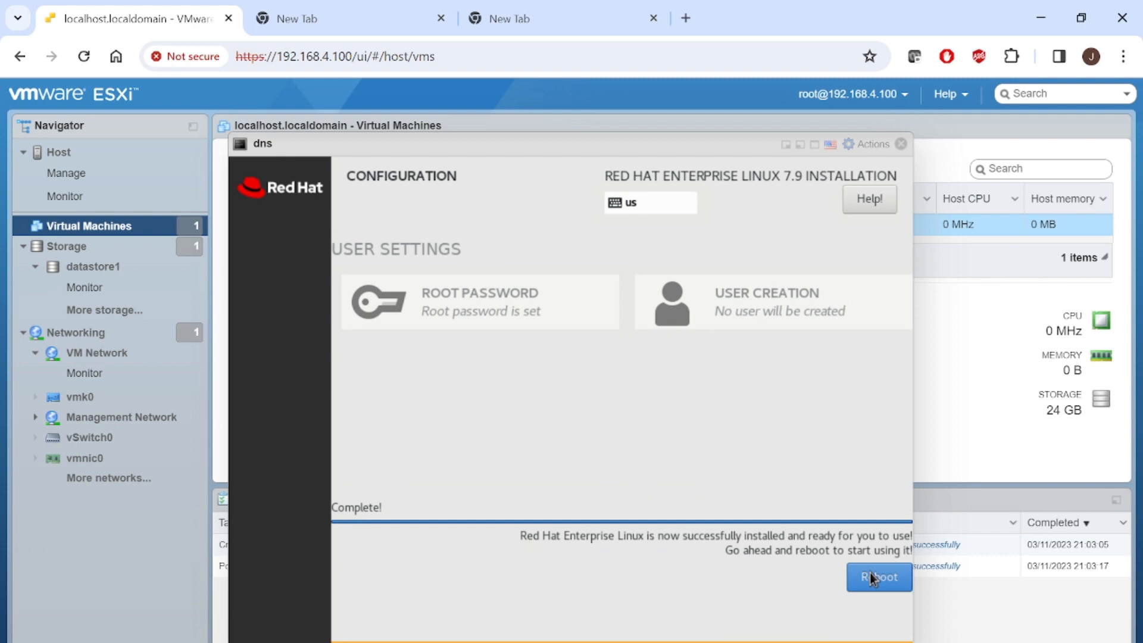
- Reboot the installed dns VM, log in as root, and reposition the console window
click(869, 574)
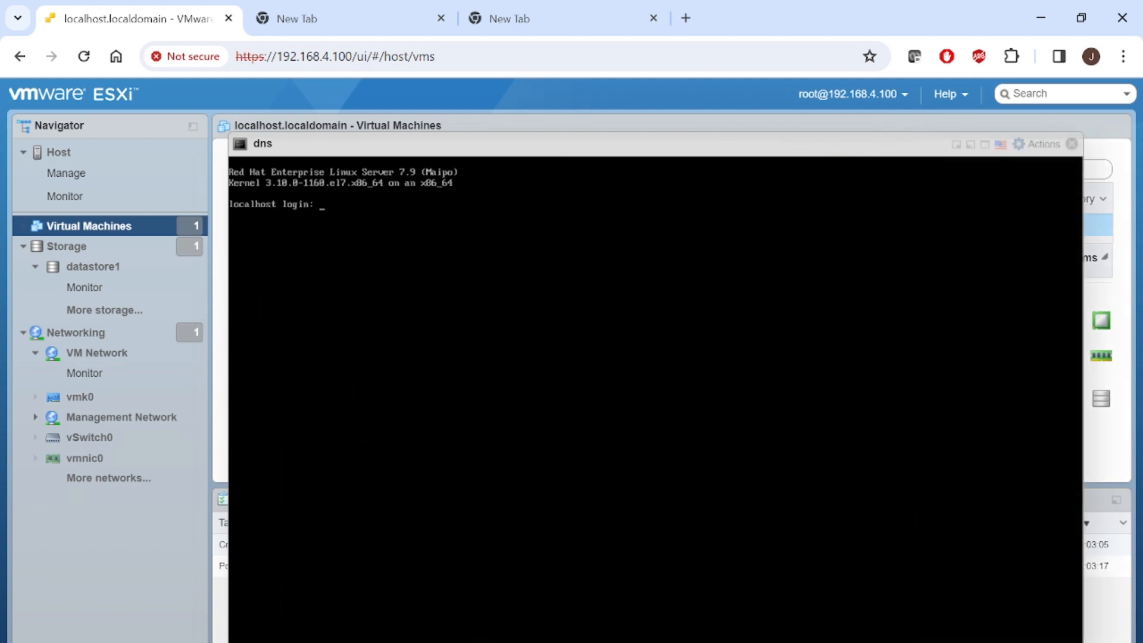
text(root)
key(Return)
key(Return)
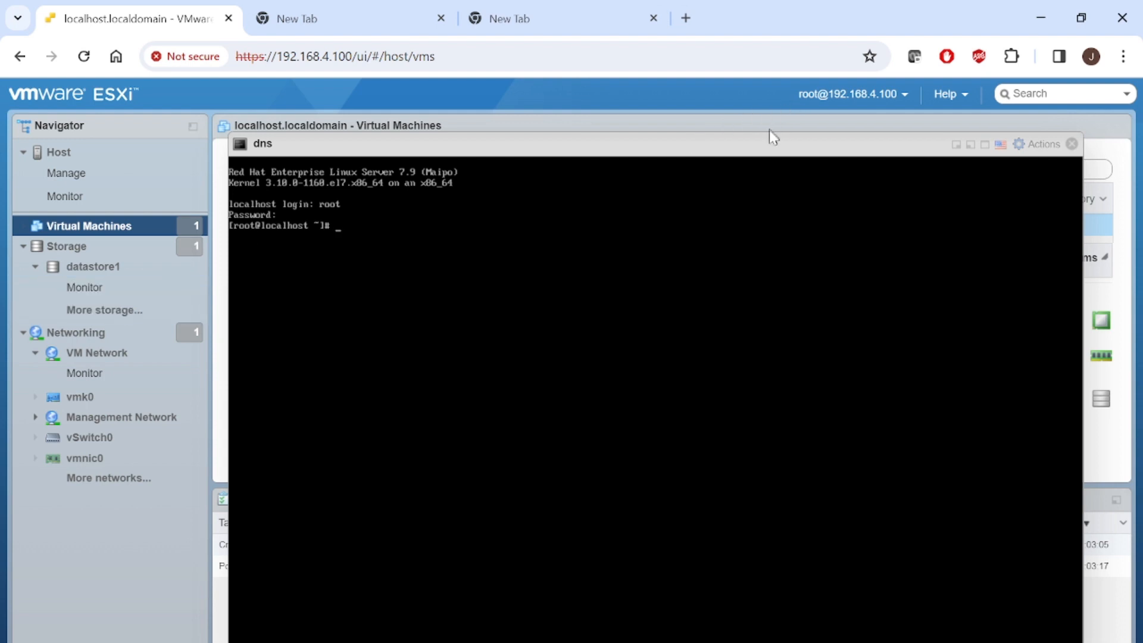
drag(768, 152, 721, 130)
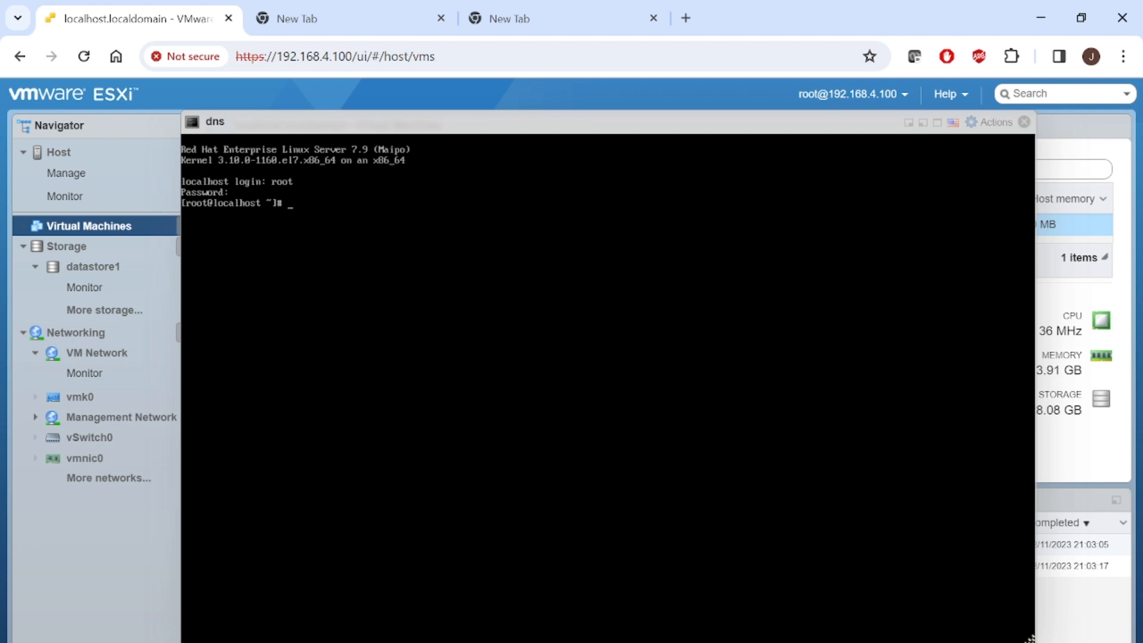
- Run ip a, then change into /etc/sysconfig/network-scripts and list its files
text(ip a)
key(Return)
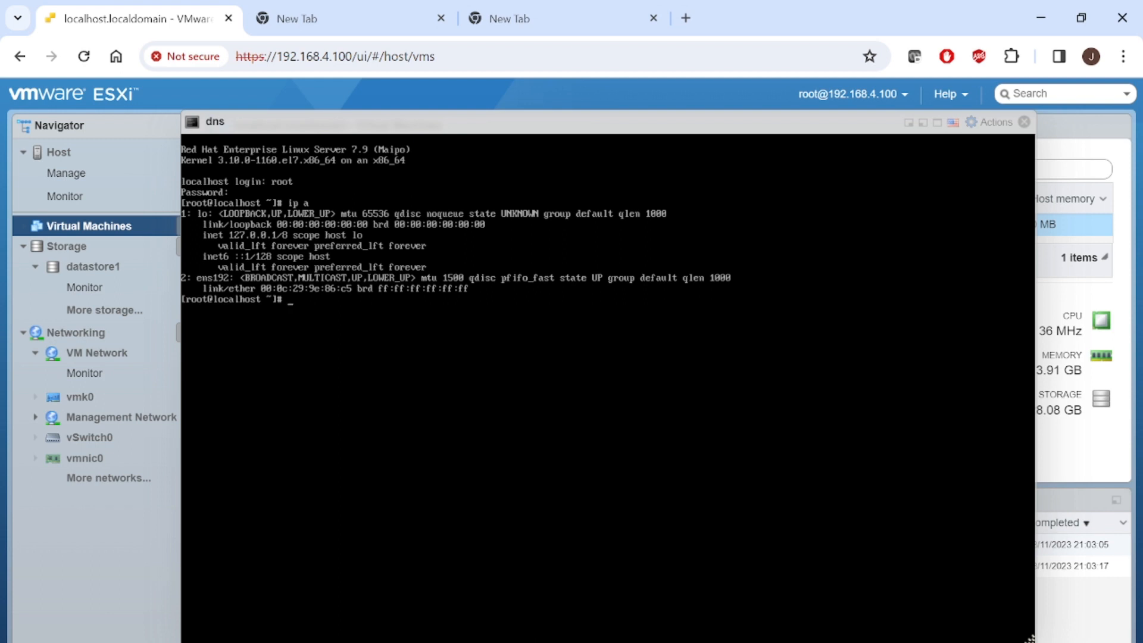
text(cd /etc/sysconfig/network-sc)
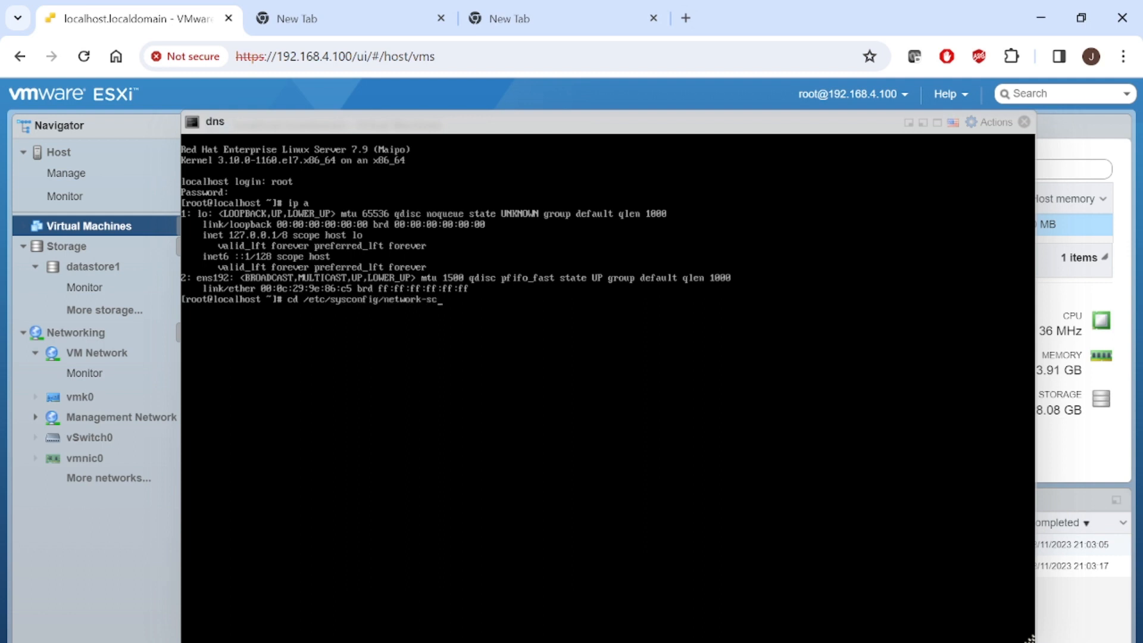
key(Tab)
key(Return)
text(ls)
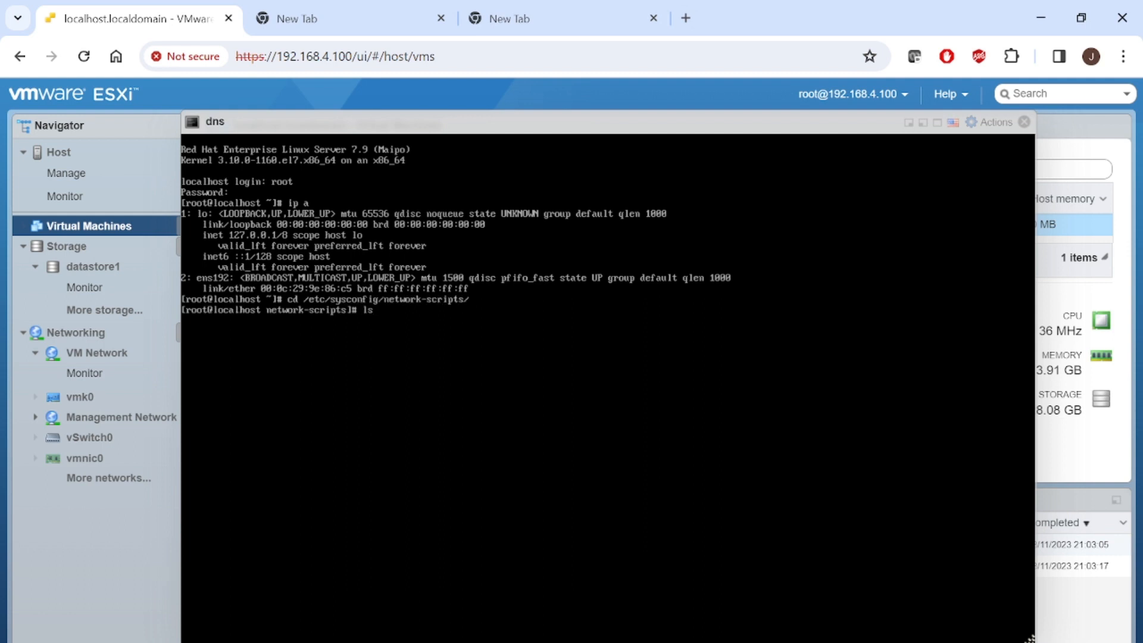
key(Return)
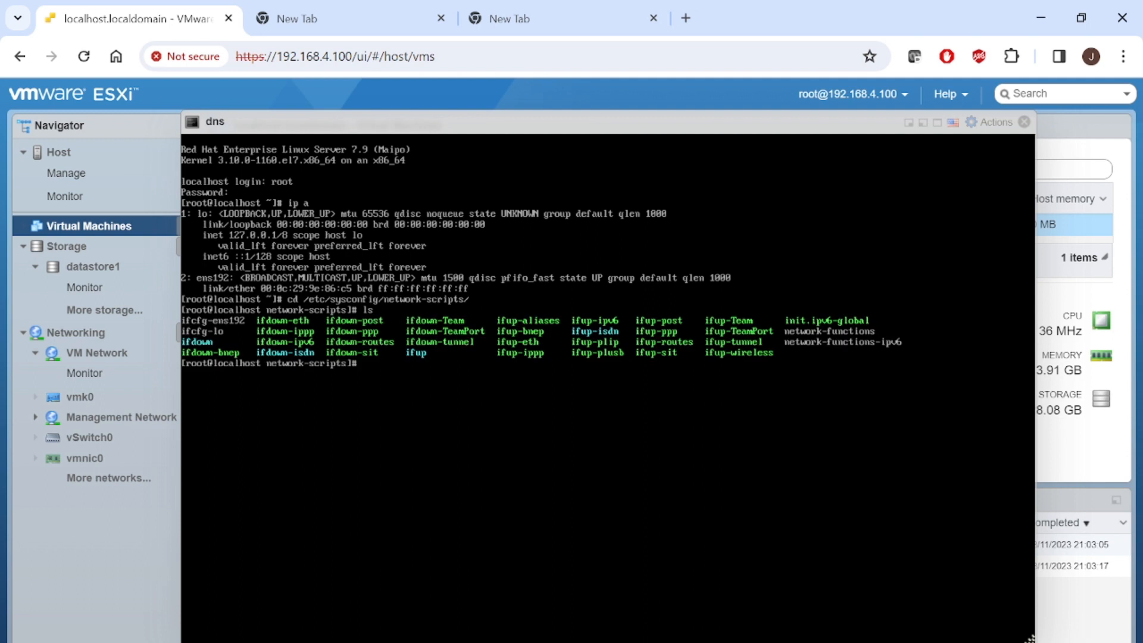
- Print ifcfg-ens192 with cat, then clear the terminal
text(vi )
text(ifcfg-)
text(ens)
text(192)
key(BackSpace)
key(BackSpace)
text(cat)
key(Return)
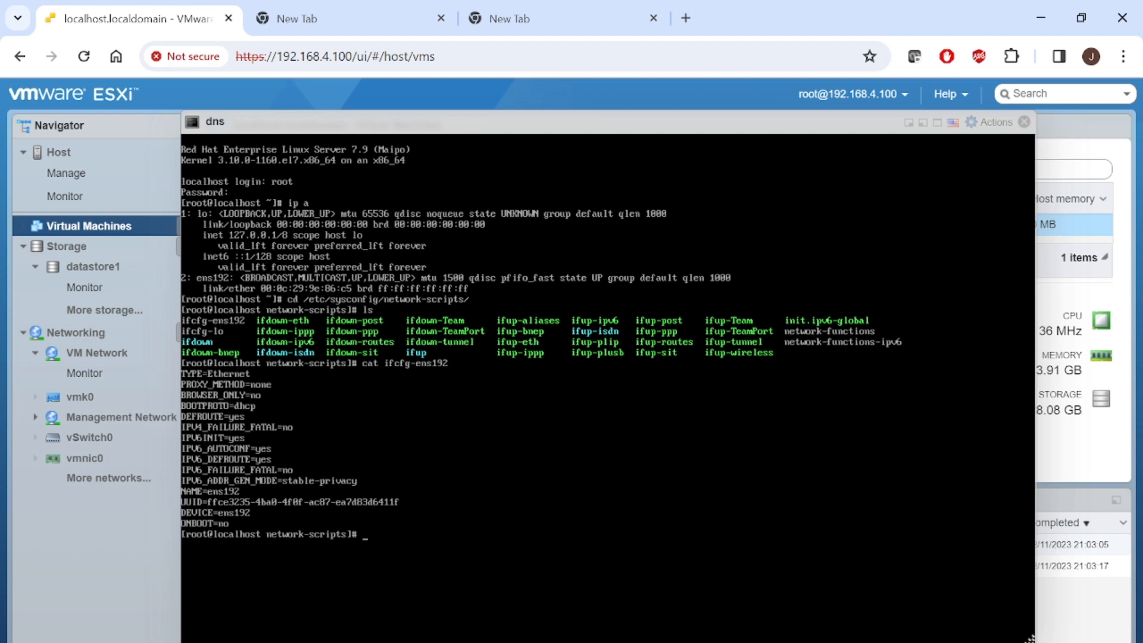
text(clear)
key(Return)
- Recall the cat command from history and reopen ifcfg-ens192 in vi instead
key(Up)
key(Up)
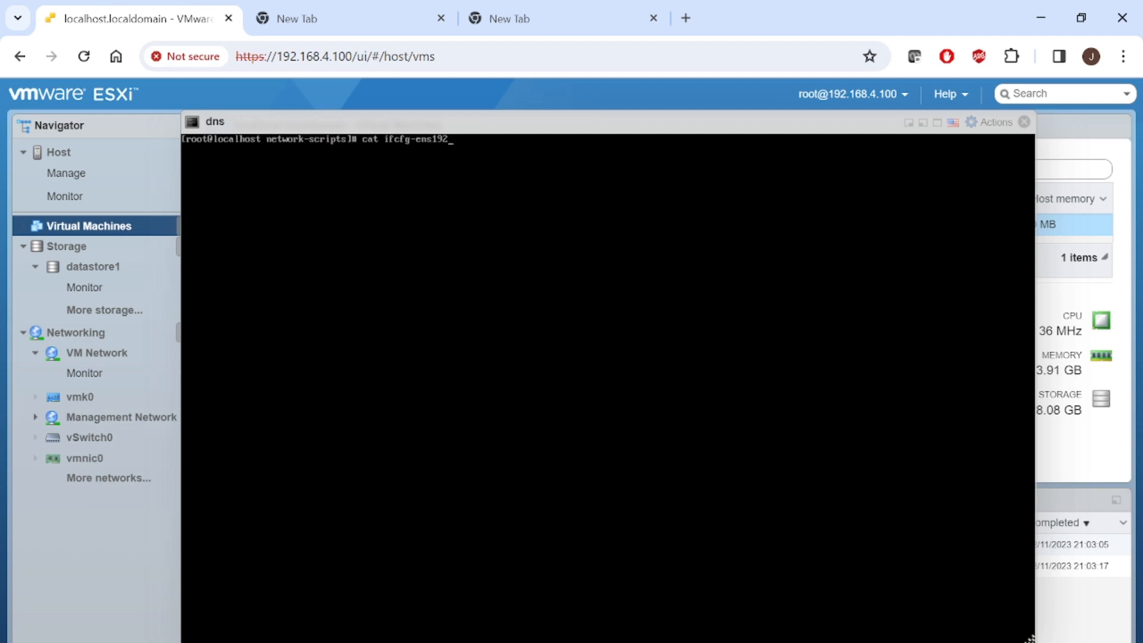
key(Up)
key(Up)
key(Down)
key(Down)
key(BackSpace)
text(2)
key(BackSpace)
key(BackSpace)
key(BackSpace)
text(vi)
key(Return)
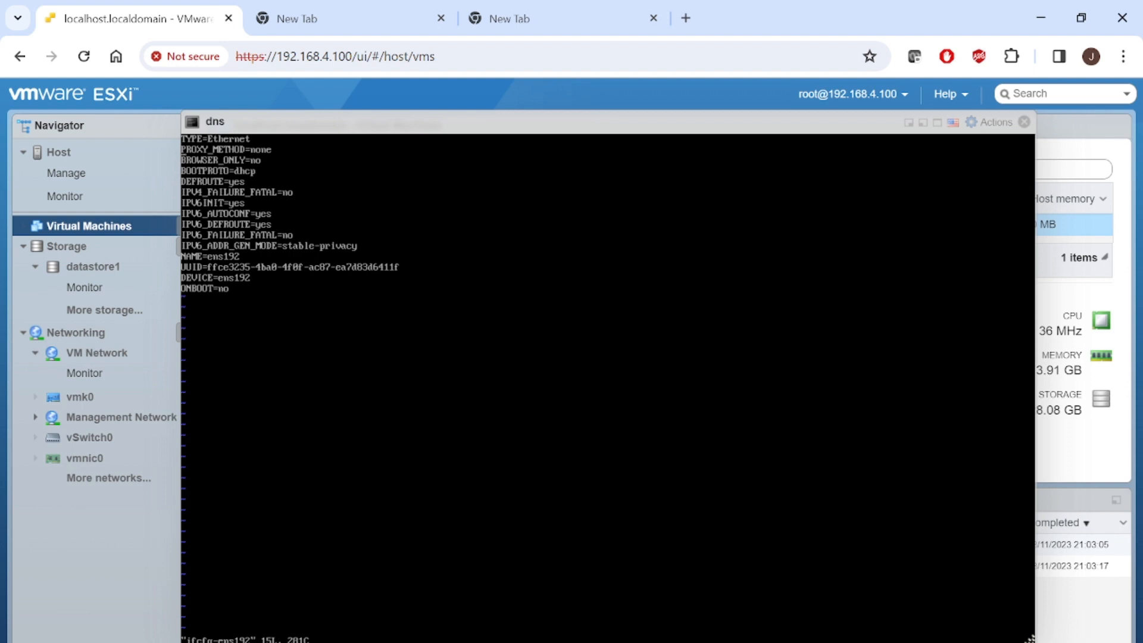
- Delete the PROXY_METHOD line and change BOOTPROTO from dhcp to static, checking the notes
key(d)
key(d)
key(d)
key(d)
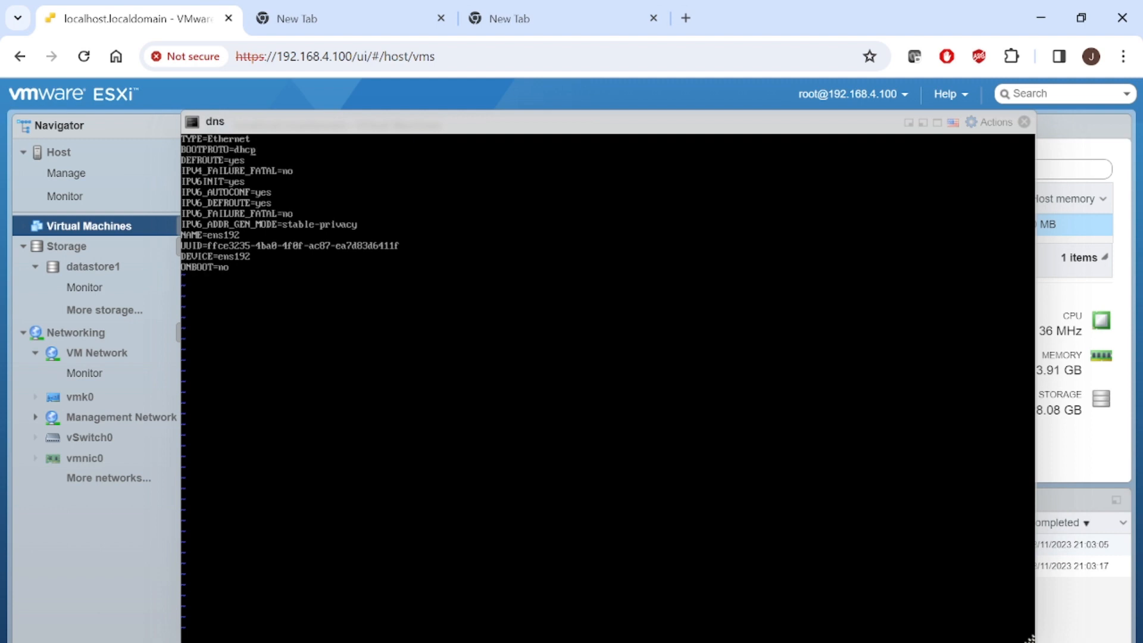
key(i)
key(BackSpace)
key(BackSpace)
key(BackSpace)
key(BackSpace)
text(static)
key(alt+Tab)
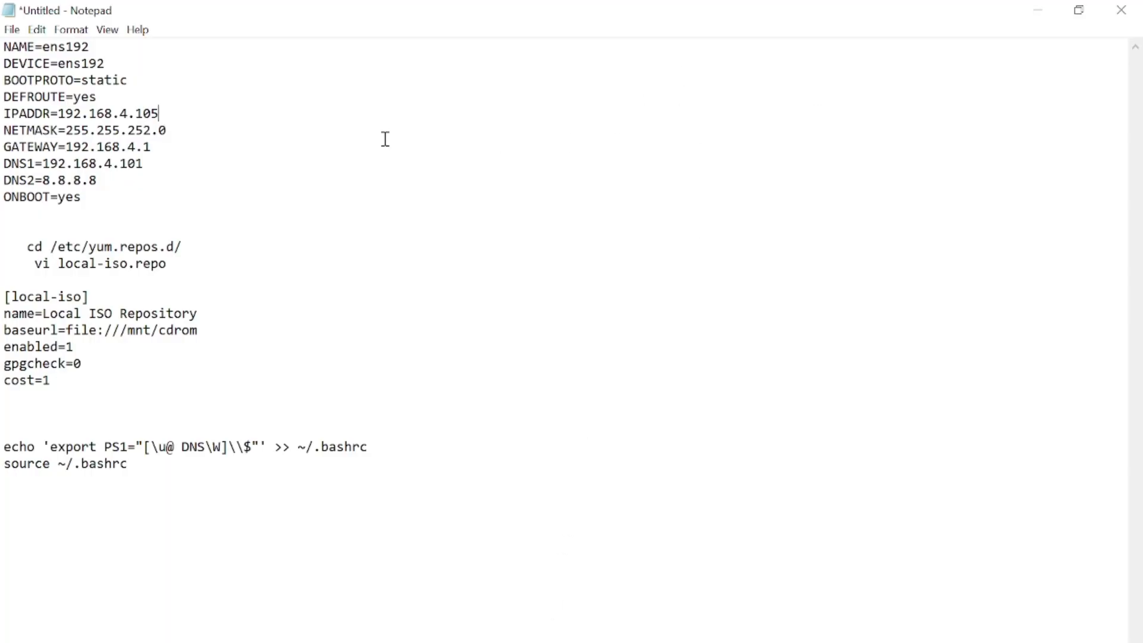
click(1034, 12)
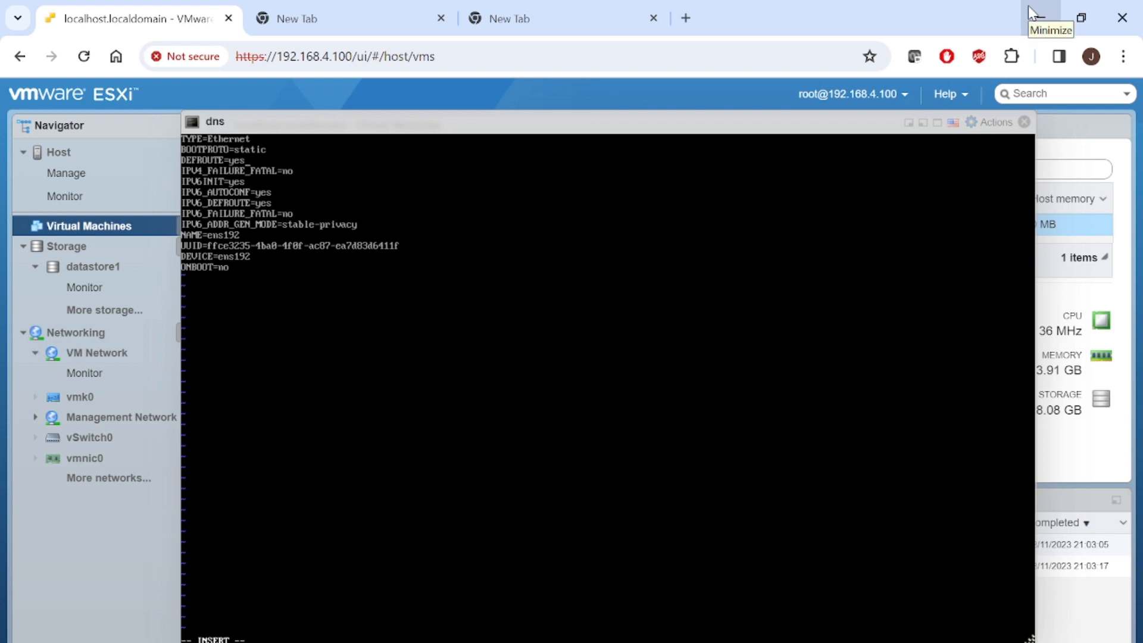
- Delete the DEFROUTE, IPv6 and UUID lines from ifcfg-ens192
key(BackSpace)
key(BackSpace)
key(BackSpace)
key(BackSpace)
key(BackSpace)
key(BackSpace)
key(BackSpace)
key(BackSpace)
key(BackSpace)
key(BackSpace)
key(BackSpace)
key(BackSpace)
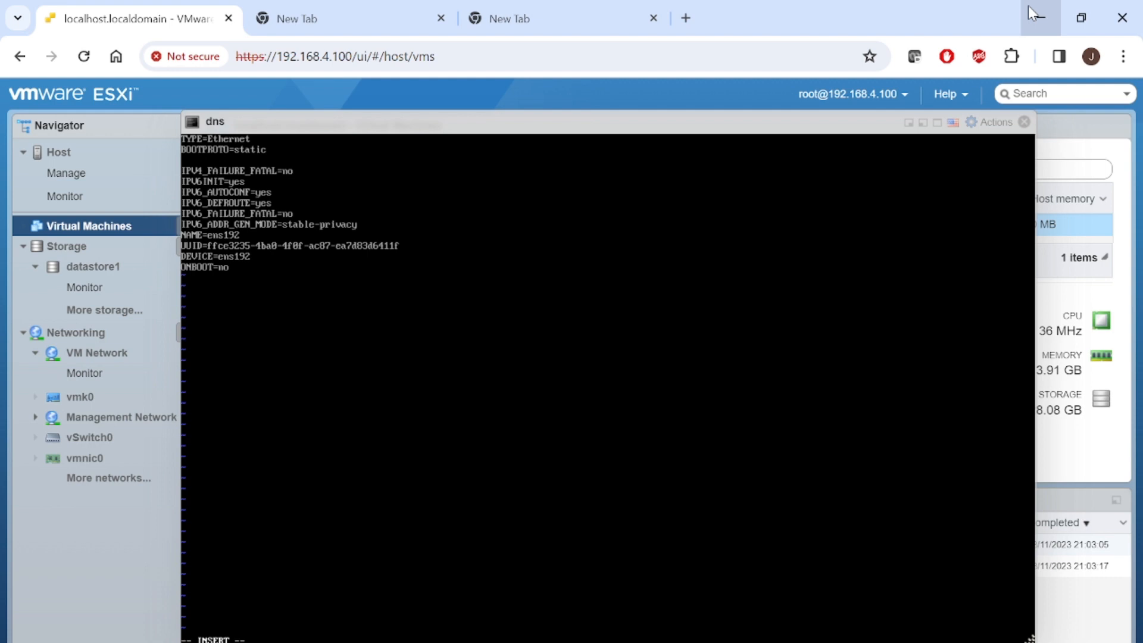
key(BackSpace)
key(BackSpace)
key(BackSpace)
key(BackSpace)
key(BackSpace)
key(BackSpace)
key(BackSpace)
key(BackSpace)
key(BackSpace)
key(BackSpace)
key(BackSpace)
key(BackSpace)
key(BackSpace)
key(BackSpace)
key(BackSpace)
key(BackSpace)
key(BackSpace)
key(BackSpace)
key(BackSpace)
key(BackSpace)
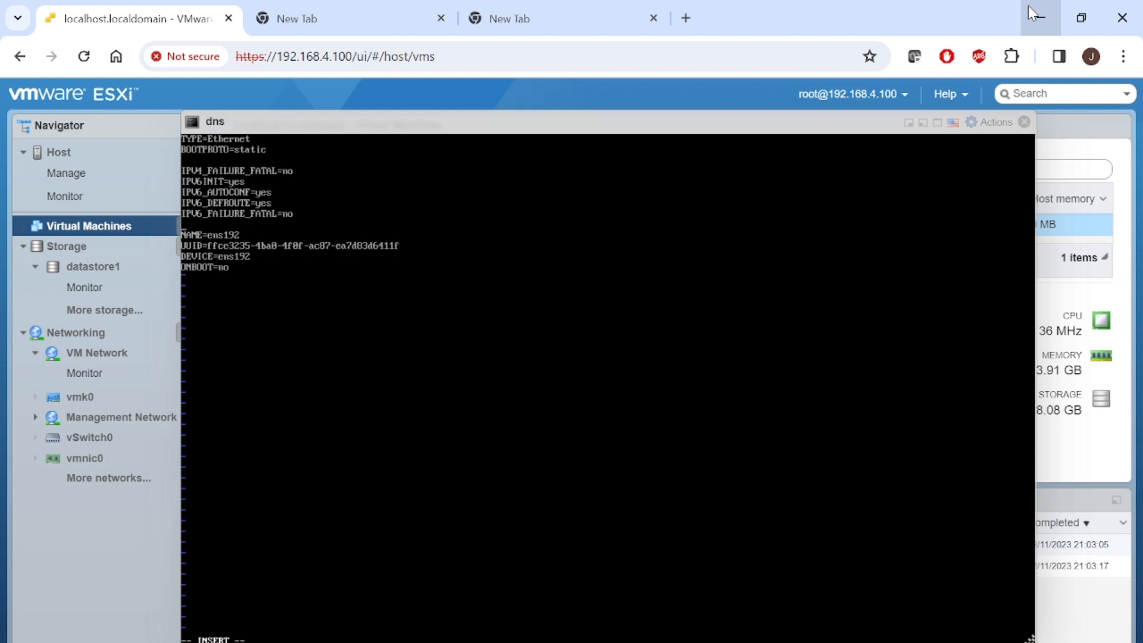
key(BackSpace)
key(BackSpace)
key(BackSpace)
key(BackSpace)
key(BackSpace)
key(BackSpace)
key(BackSpace)
key(BackSpace)
key(BackSpace)
key(BackSpace)
key(BackSpace)
key(BackSpace)
key(BackSpace)
key(BackSpace)
key(BackSpace)
key(BackSpace)
key(BackSpace)
key(BackSpace)
key(BackSpace)
key(BackSpace)
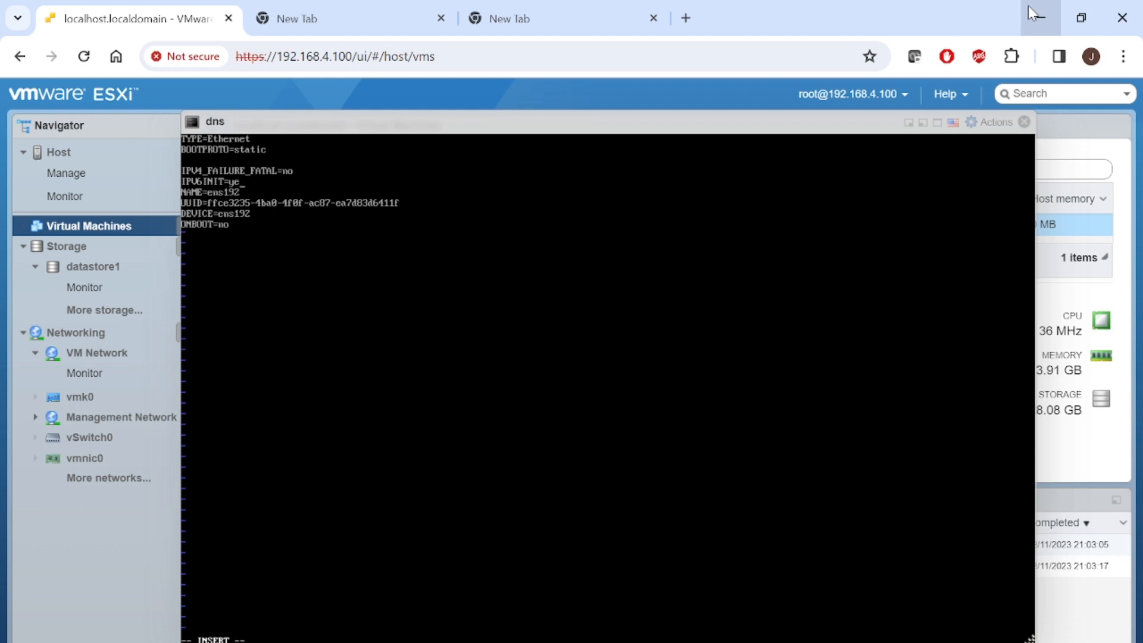
key(BackSpace)
key(BackSpace)
key(BackSpace)
key(BackSpace)
key(BackSpace)
key(BackSpace)
key(BackSpace)
key(BackSpace)
key(BackSpace)
key(BackSpace)
key(BackSpace)
key(BackSpace)
key(BackSpace)
key(BackSpace)
key(BackSpace)
key(BackSpace)
key(BackSpace)
key(BackSpace)
key(BackSpace)
key(BackSpace)
key(BackSpace)
key(BackSpace)
key(BackSpace)
key(BackSpace)
key(BackSpace)
key(BackSpace)
key(BackSpace)
key(BackSpace)
key(BackSpace)
key(BackSpace)
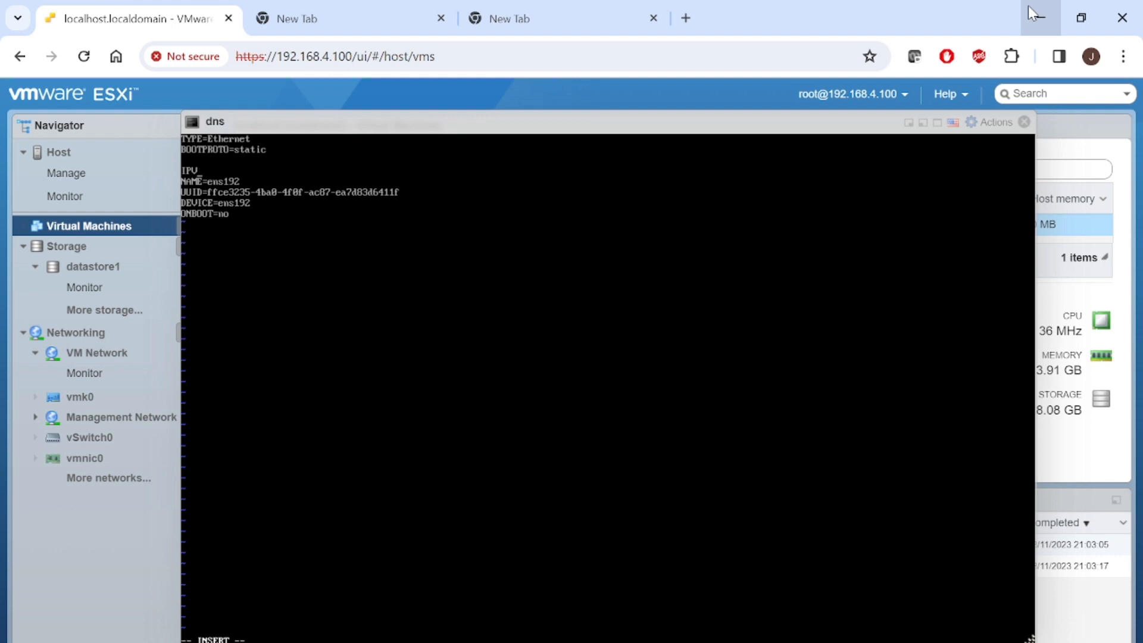
key(BackSpace)
key(BackSpace)
key(BackSpace)
key(BackSpace)
key(BackSpace)
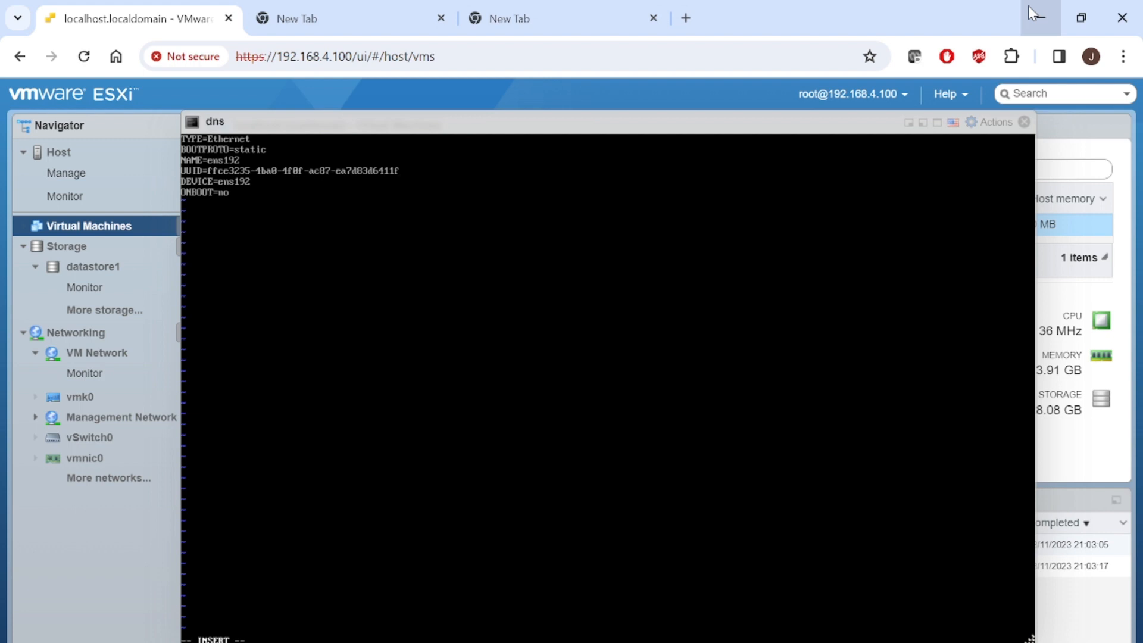
key(BackSpace)
key(BackSpace)
key(BackSpace)
key(BackSpace)
key(BackSpace)
key(BackSpace)
key(BackSpace)
key(BackSpace)
key(BackSpace)
key(BackSpace)
key(BackSpace)
key(BackSpace)
key(BackSpace)
key(BackSpace)
key(BackSpace)
key(BackSpace)
key(BackSpace)
key(BackSpace)
key(BackSpace)
key(BackSpace)
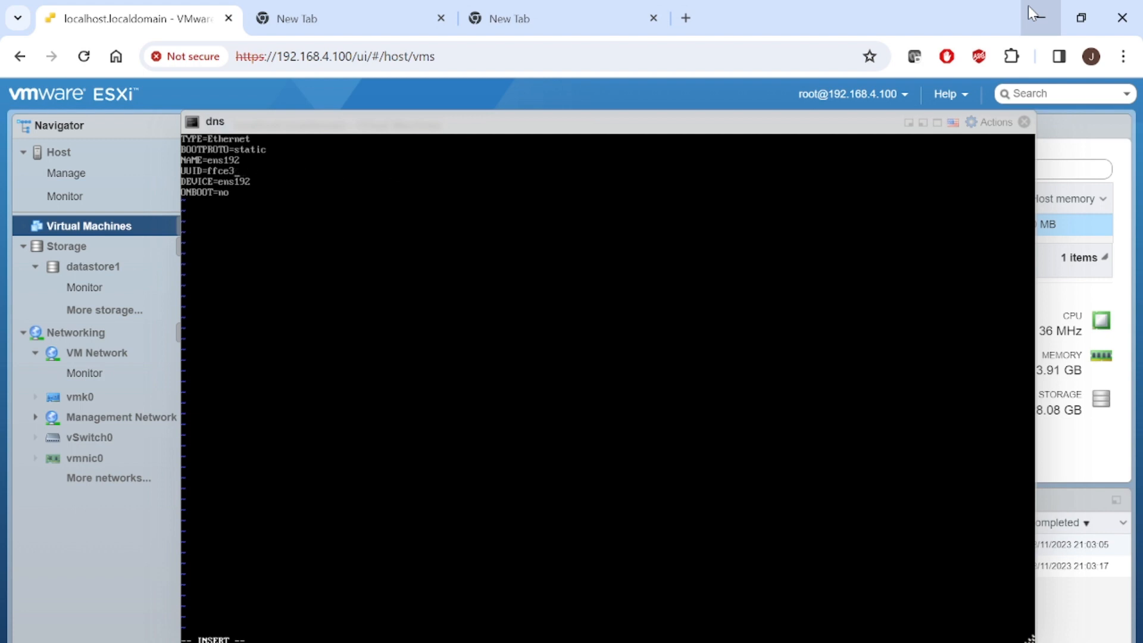
key(BackSpace)
key(BackSpace)
key(BackSpace)
key(BackSpace)
key(BackSpace)
key(BackSpace)
key(BackSpace)
key(BackSpace)
key(BackSpace)
key(BackSpace)
key(BackSpace)
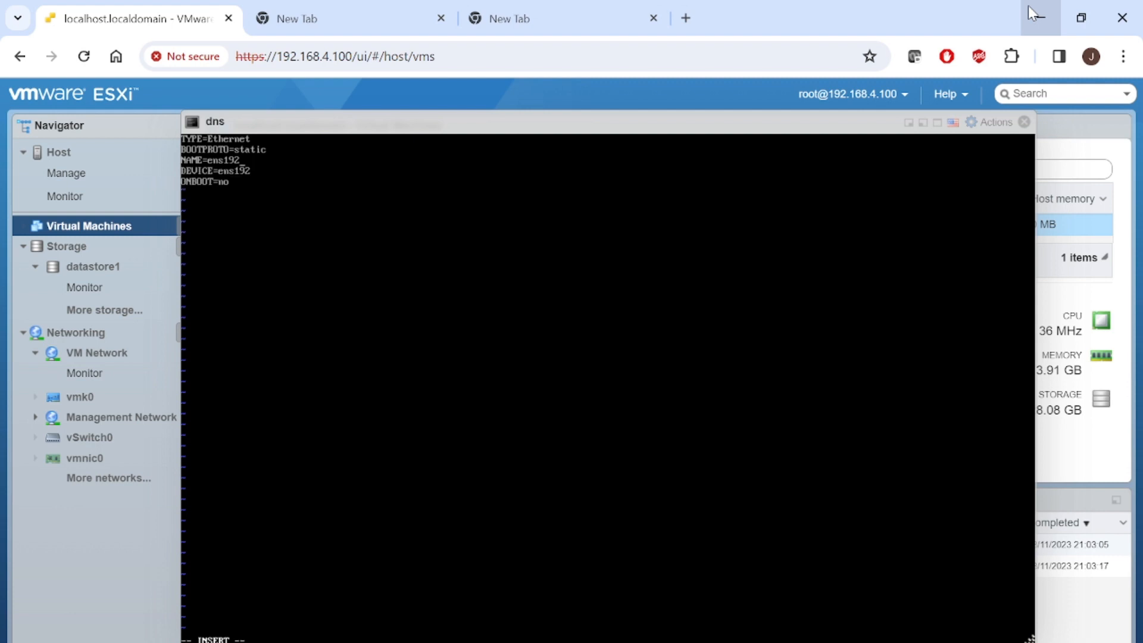
key(BackSpace)
key(BackSpace)
- Set ONBOOT=yes and add IPADDR=192.168.4.105, NETMASK=255.255.252.0, GATEWAY=192.168.4.1
text(yes )
text(IPADD)
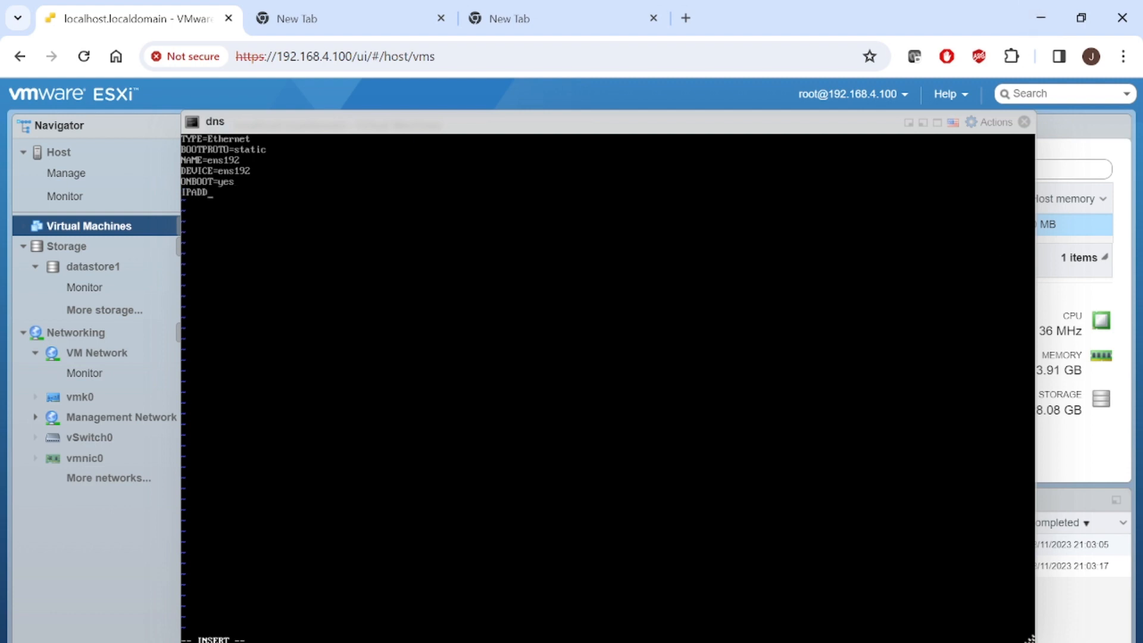
text(R=)
key(alt+Tab)
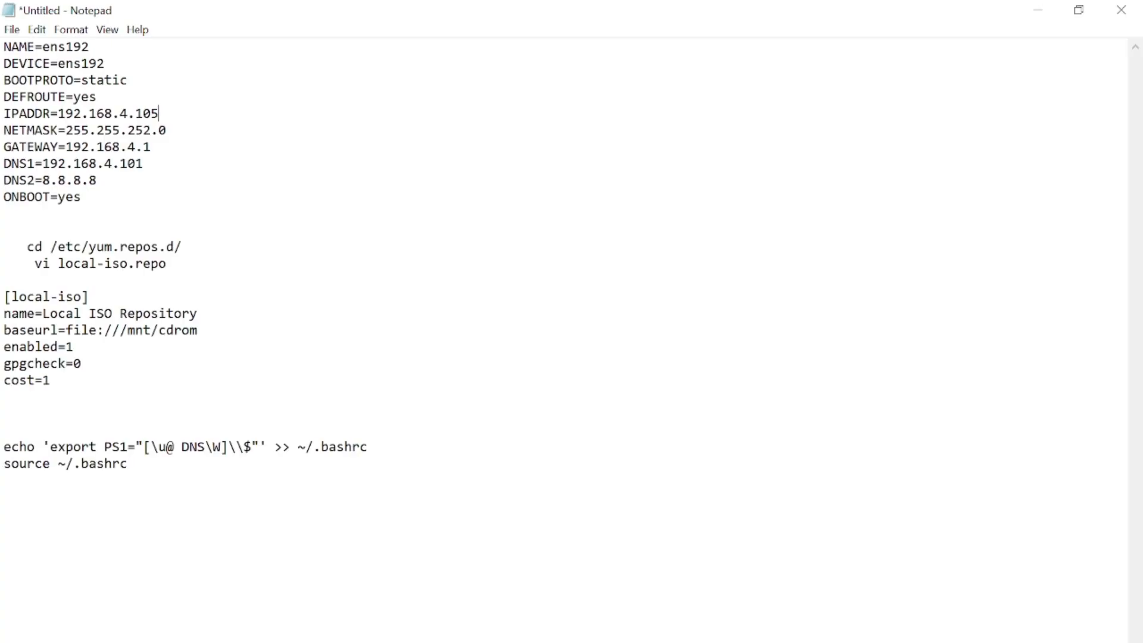
key(alt+Tab)
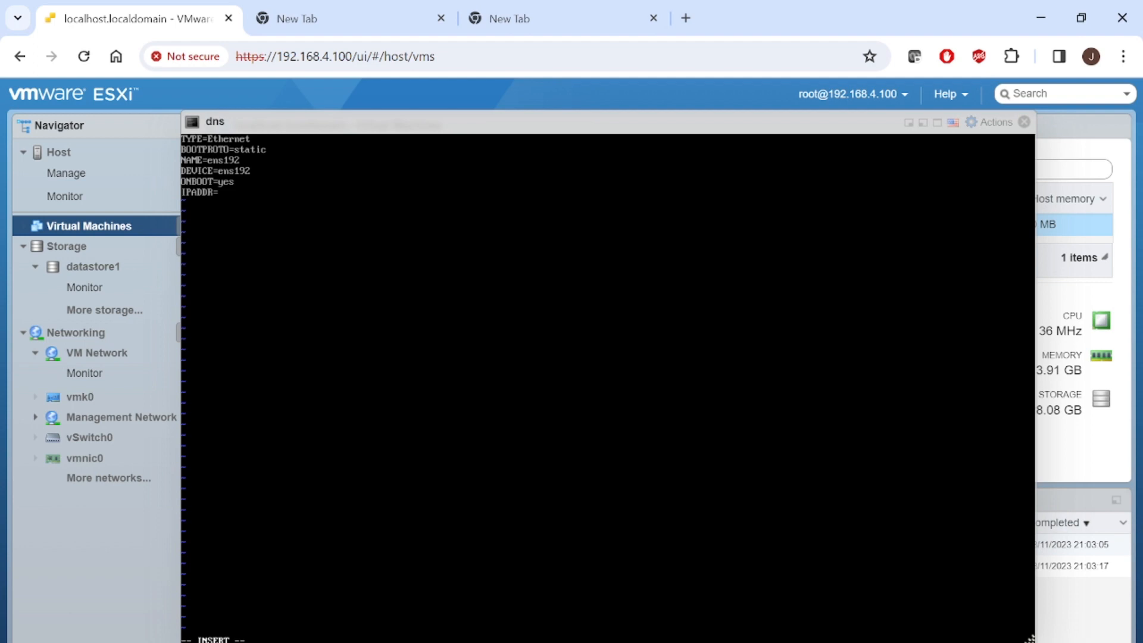
text(=192.168.4.104)
key(BackSpace)
text(5)
key(alt+Tab)
key(alt+Tab)
text(NETMASK=255.)
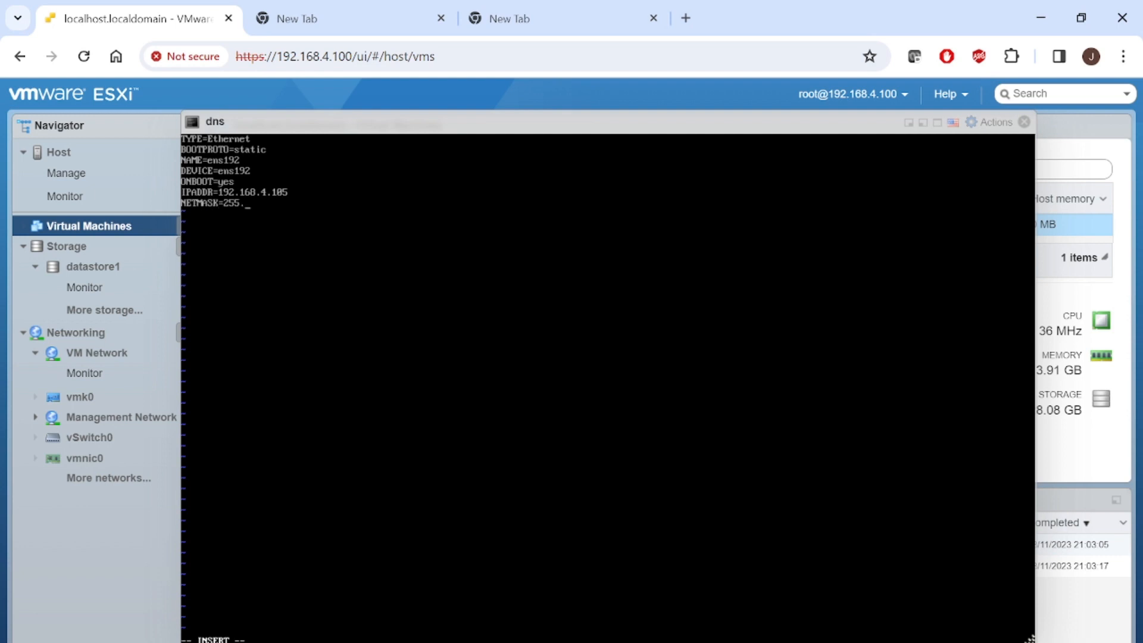
text(255.252.0)
key(alt+Tab)
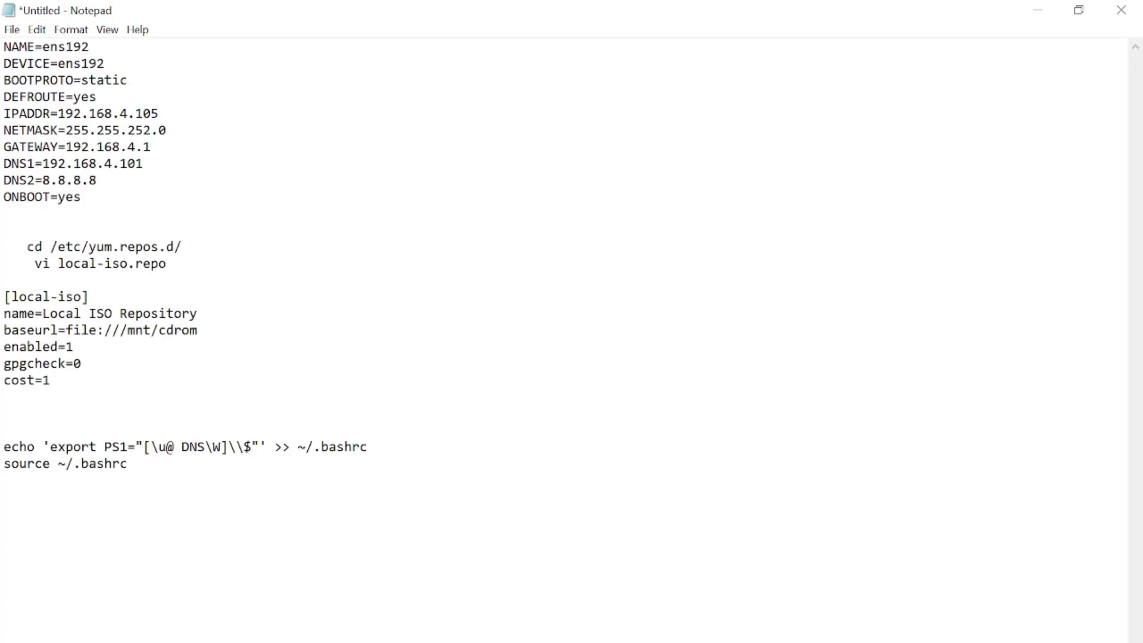
key(alt+Tab)
key(Return)
text(GATE)
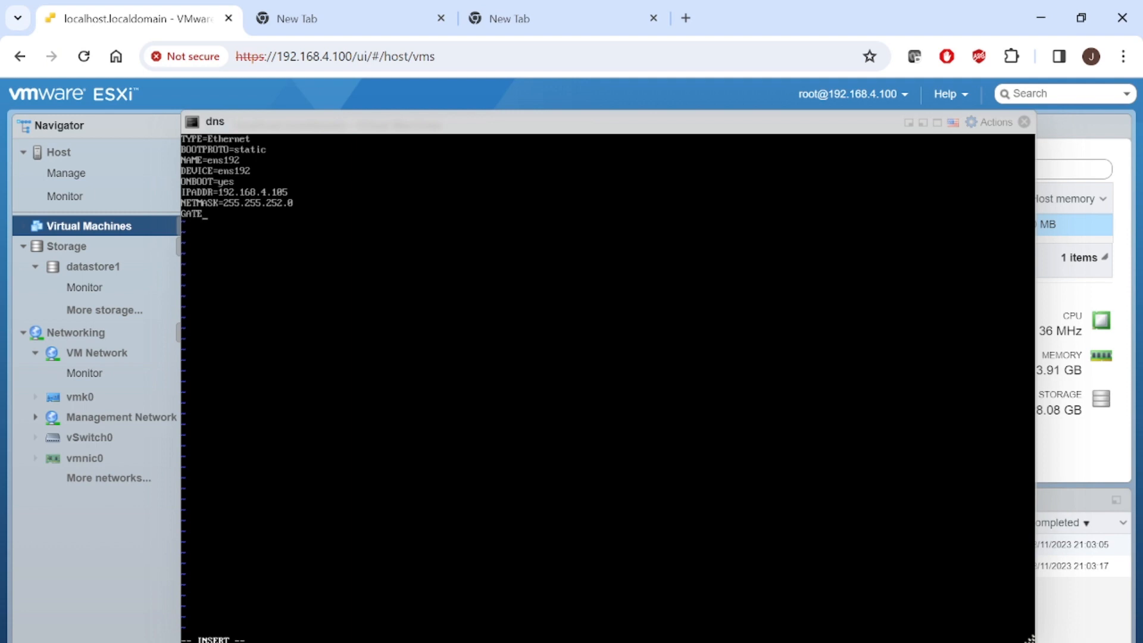
text(WAY=192.168.4.1)
- Advance the slide show to the UPDATE NETWORK SETTING slide
key(super+t)
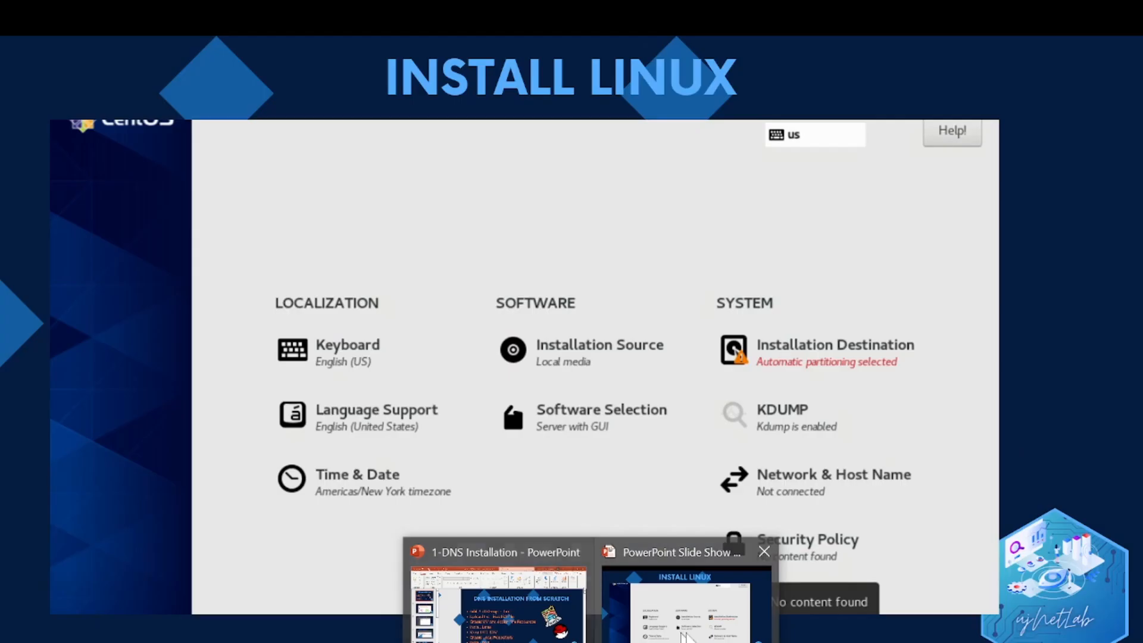
click(672, 613)
key(Right)
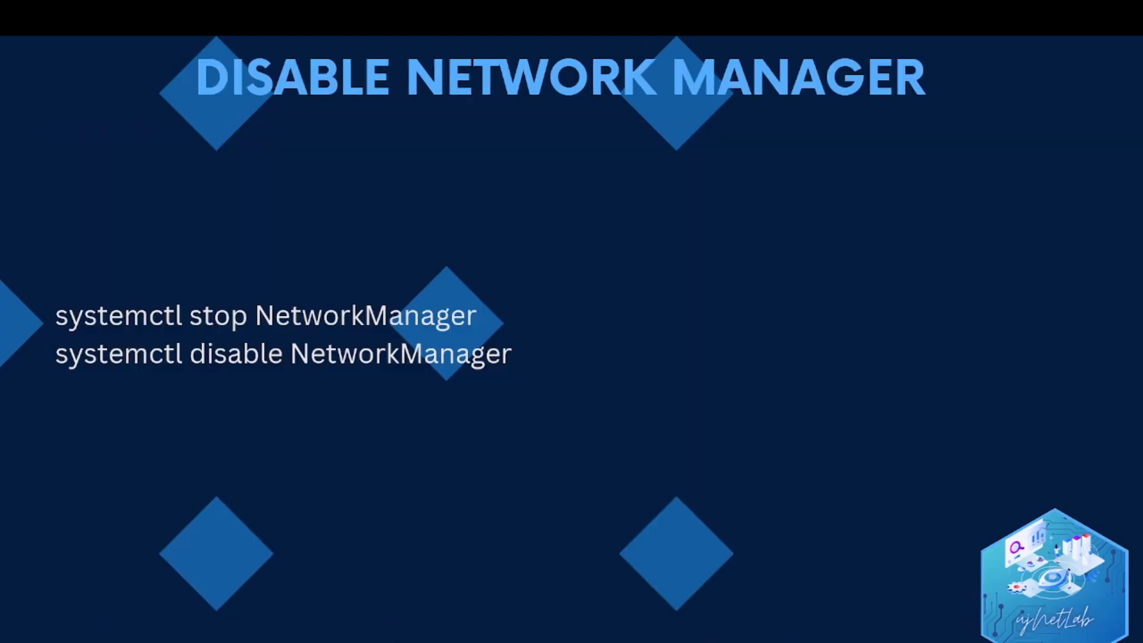
key(Right)
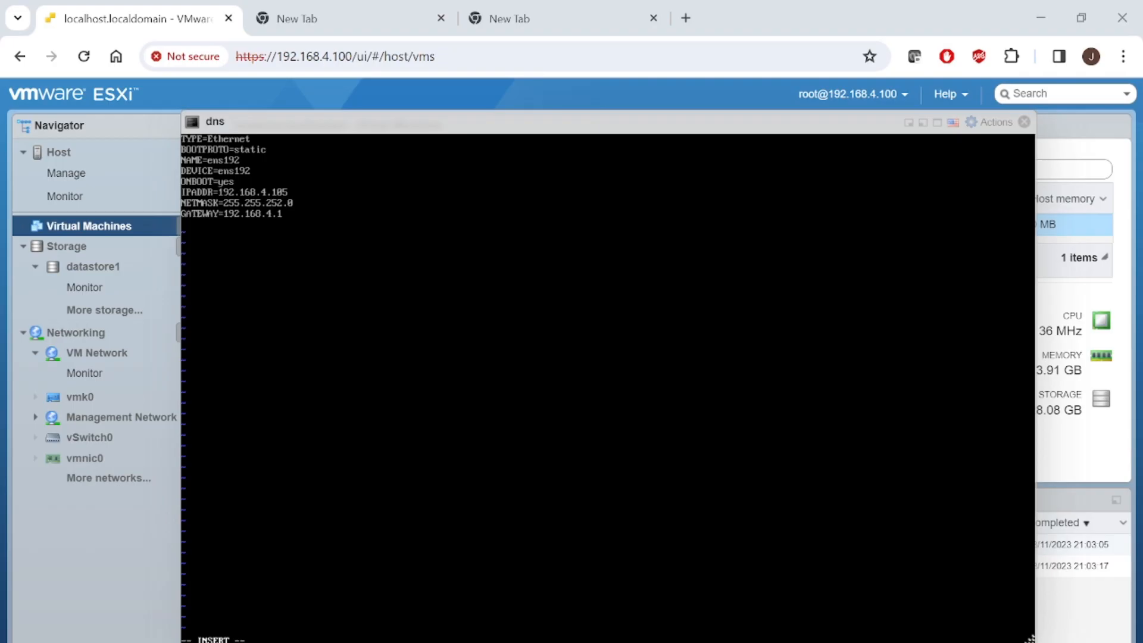
- Add DNS1 192.168.4.105 and DNS=8.8.8.8, then exit insert mode and start the :wq command
text(DNS)
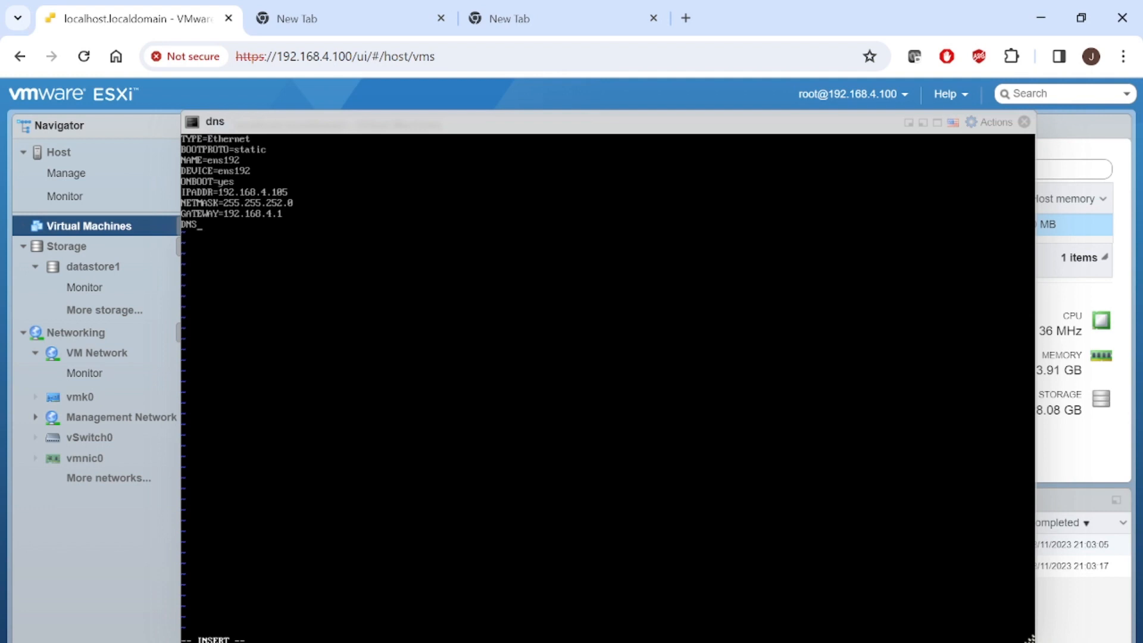
text(1=)
text(192.168.4.105)
key(Return)
text(DNS=8.8.8.8)
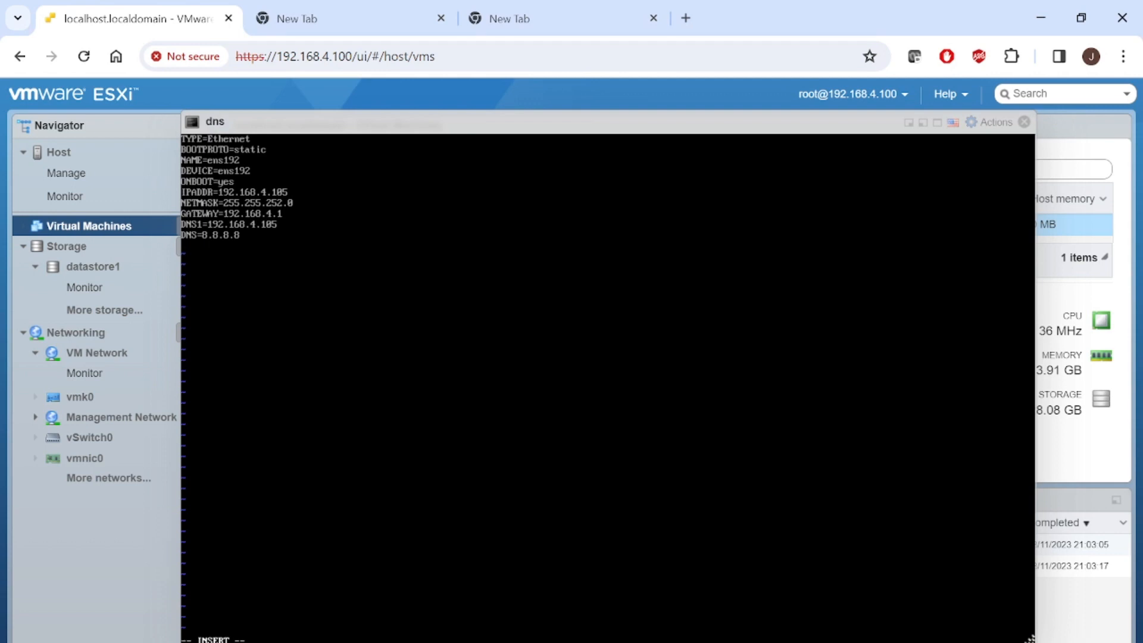
key(Escape)
text(w)
key(BackSpace)
text(q)
key(BackSpace)
key(BackSpace)
- Save ifcfg-ens192 and quit vi with :wq, returning to the shell prompt
text(q)
key(Return)
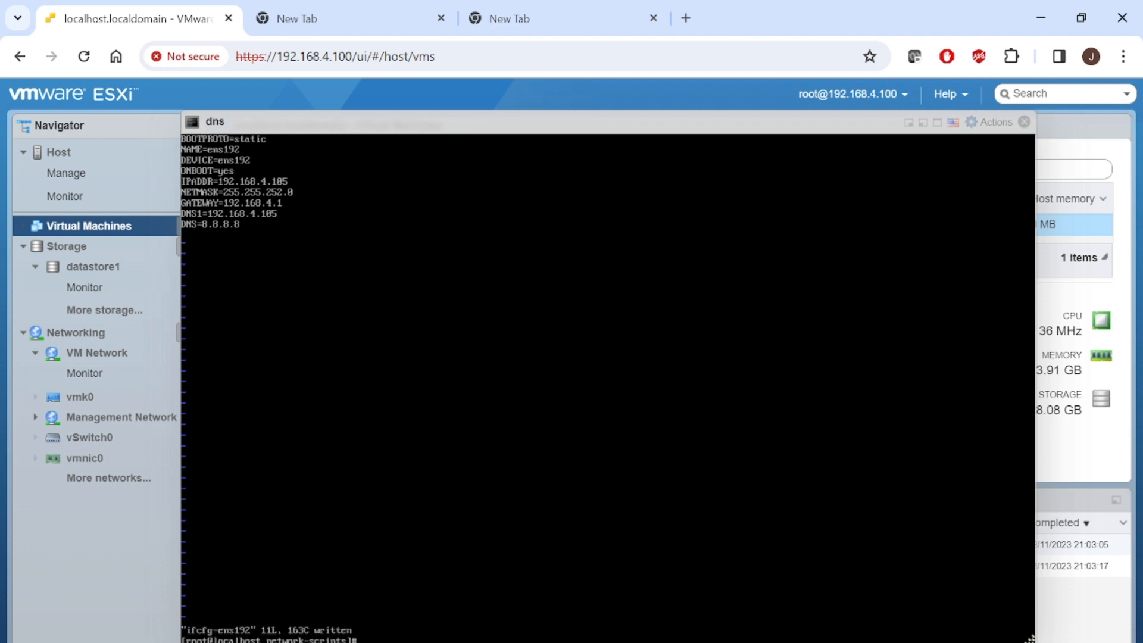
key(Return)
key(Return)
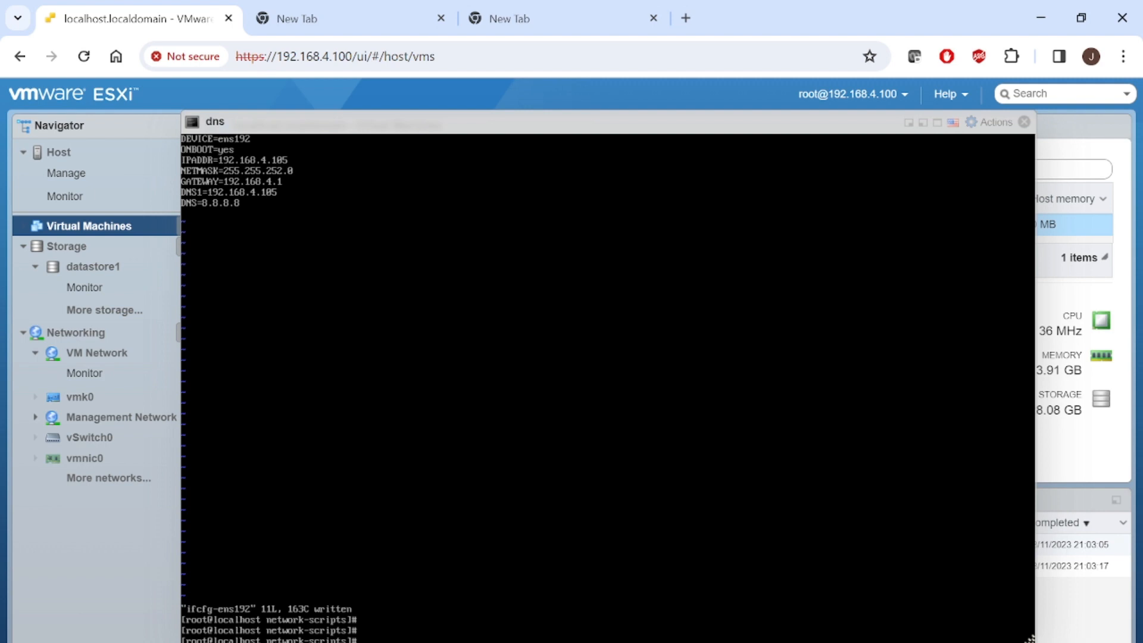
- Review the MOUNT ISO FILE and UPDATE NETWORK SETTING slides, then return to the console
text(sys)
click(646, 626)
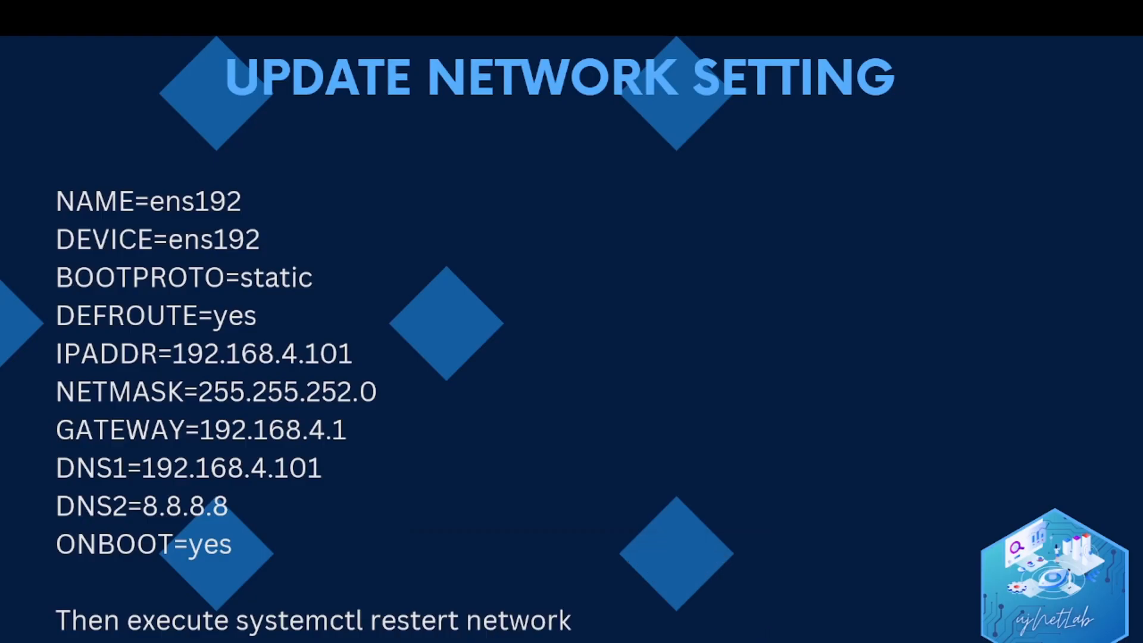
key(Right)
key(Left)
key(alt+Tab)
- Erase the misspelled 'system disble' command and clear the terminal
text(syste)
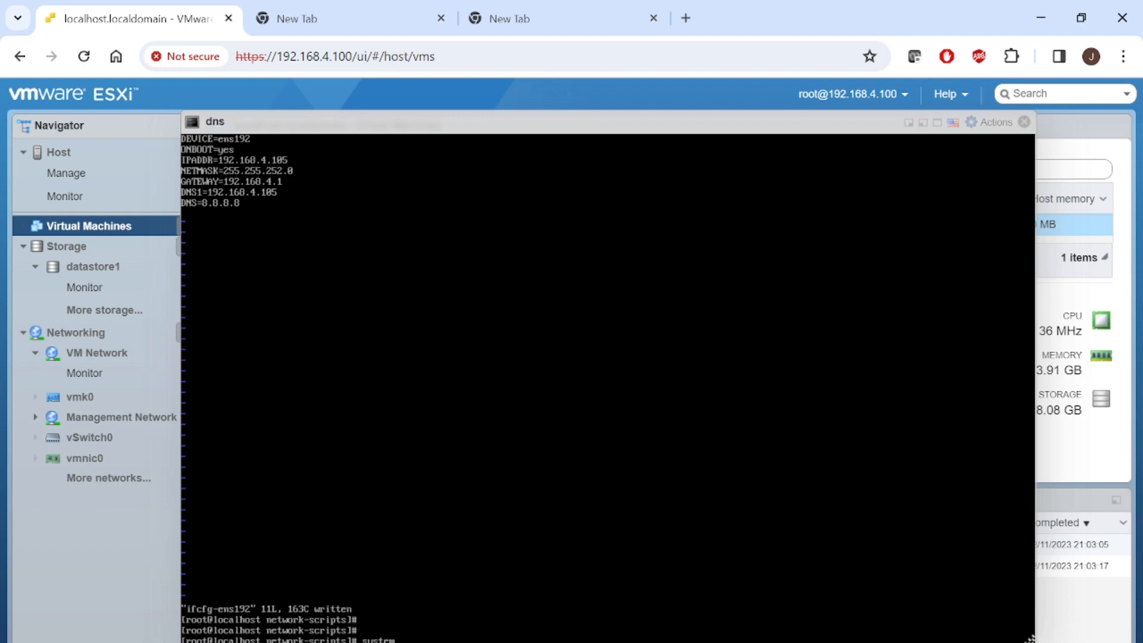
text(m disble)
key(BackSpace)
key(BackSpace)
key(BackSpace)
key(BackSpace)
key(BackSpace)
key(BackSpace)
key(BackSpace)
key(BackSpace)
key(BackSpace)
key(BackSpace)
text(cle)
key(Return)
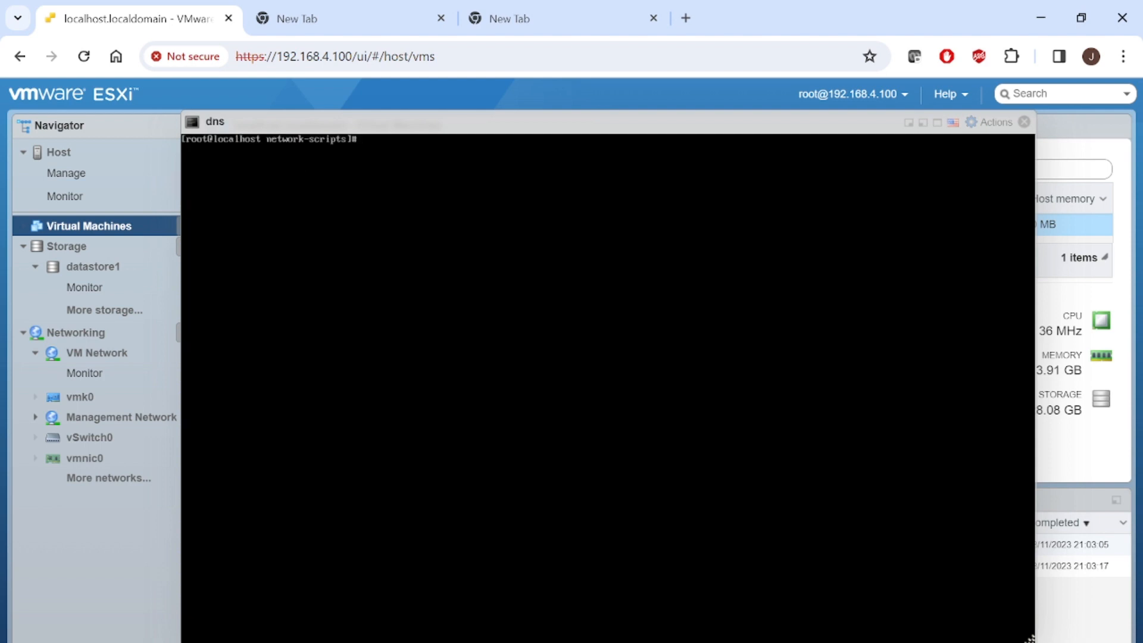
- Stop NetworkManager with systemctl, then disable it from starting at boot
text(systemctl stop NetworkMang)
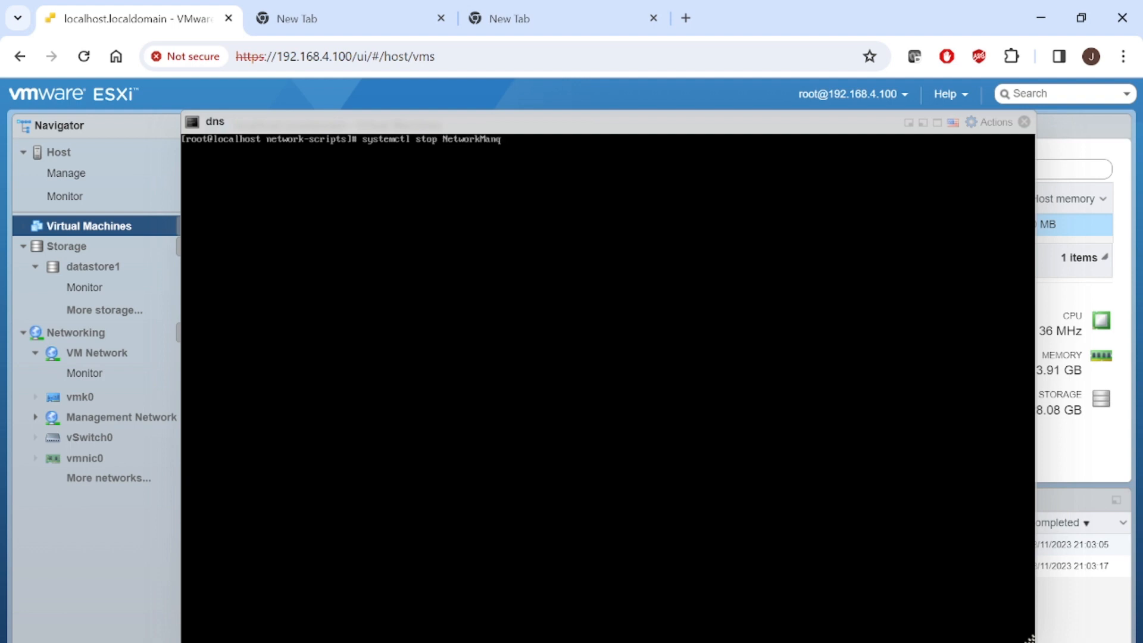
key(BackSpace)
text(ager)
key(Return)
key(Up)
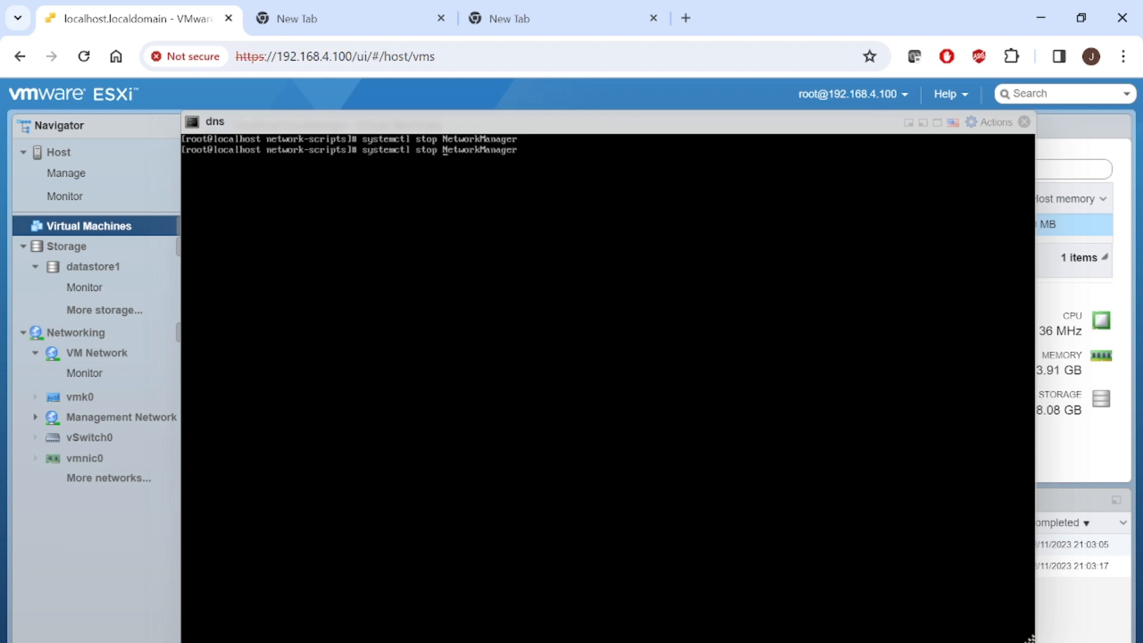
key(Left)
key(BackSpace)
key(BackSpace)
key(BackSpace)
key(BackSpace)
text(disable)
key(Return)
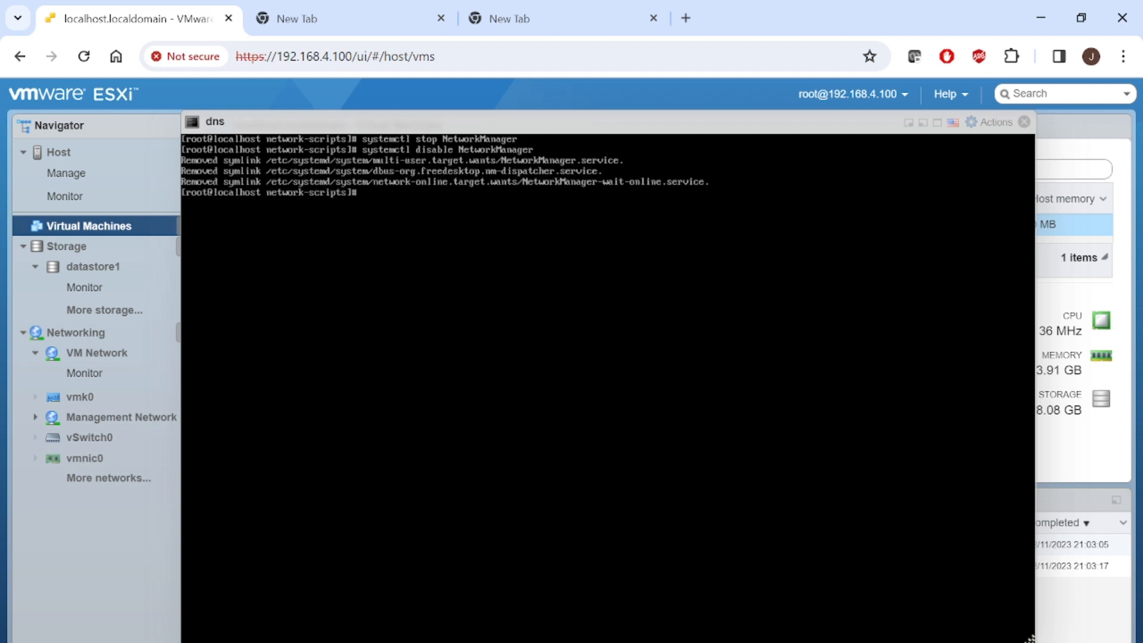
- Enter 'systemctl restart network', correcting the misspelled command name
text(system restart network)
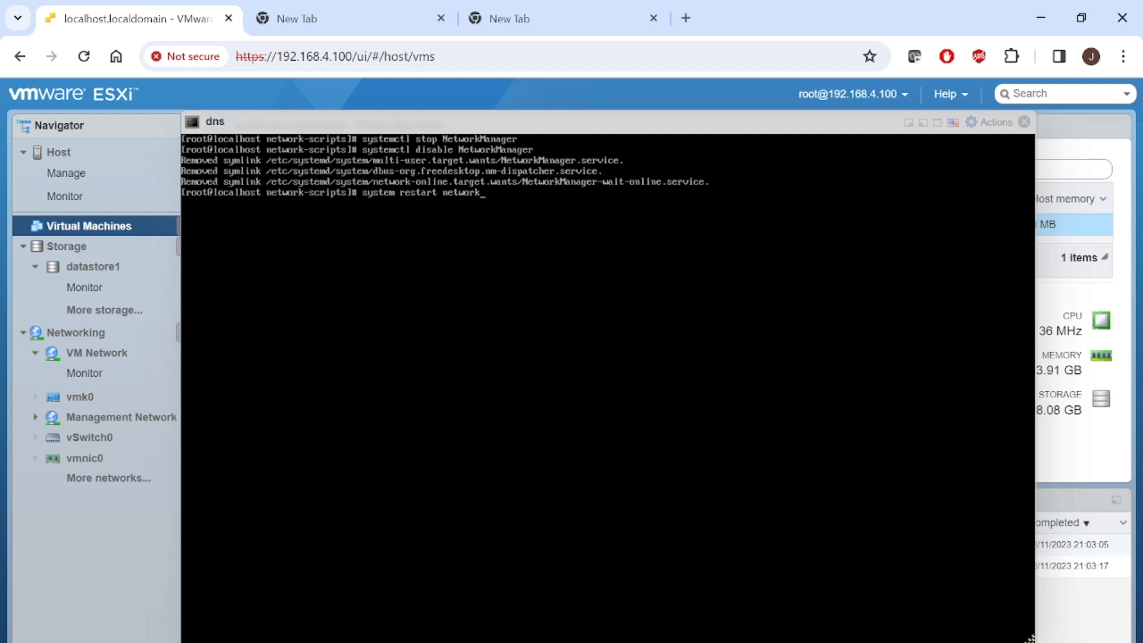
key(Return)
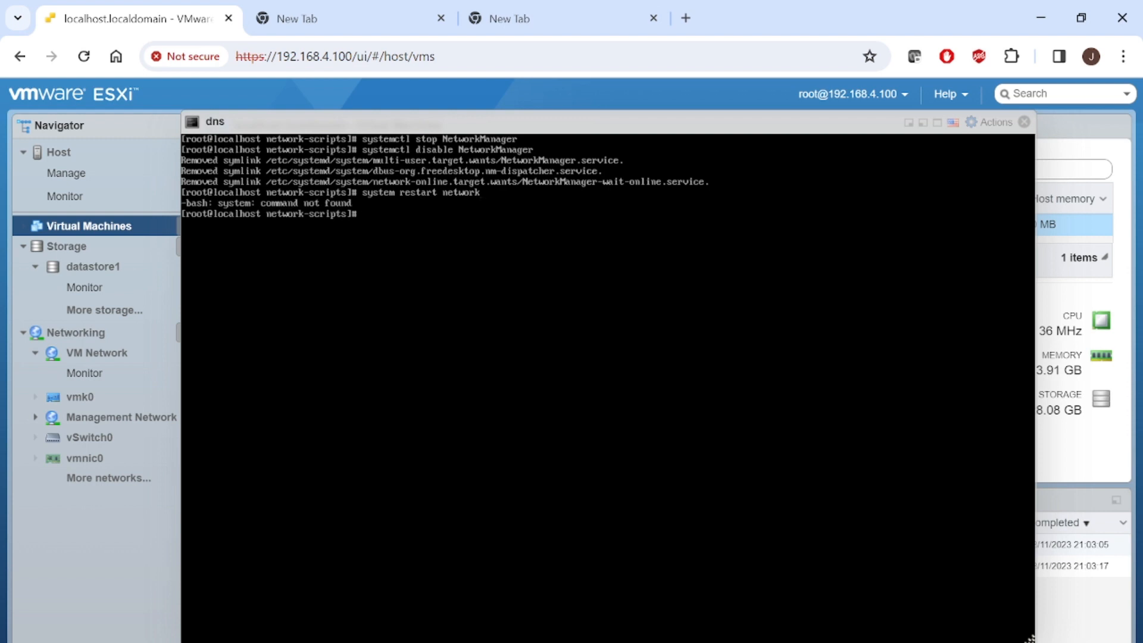
key(Up)
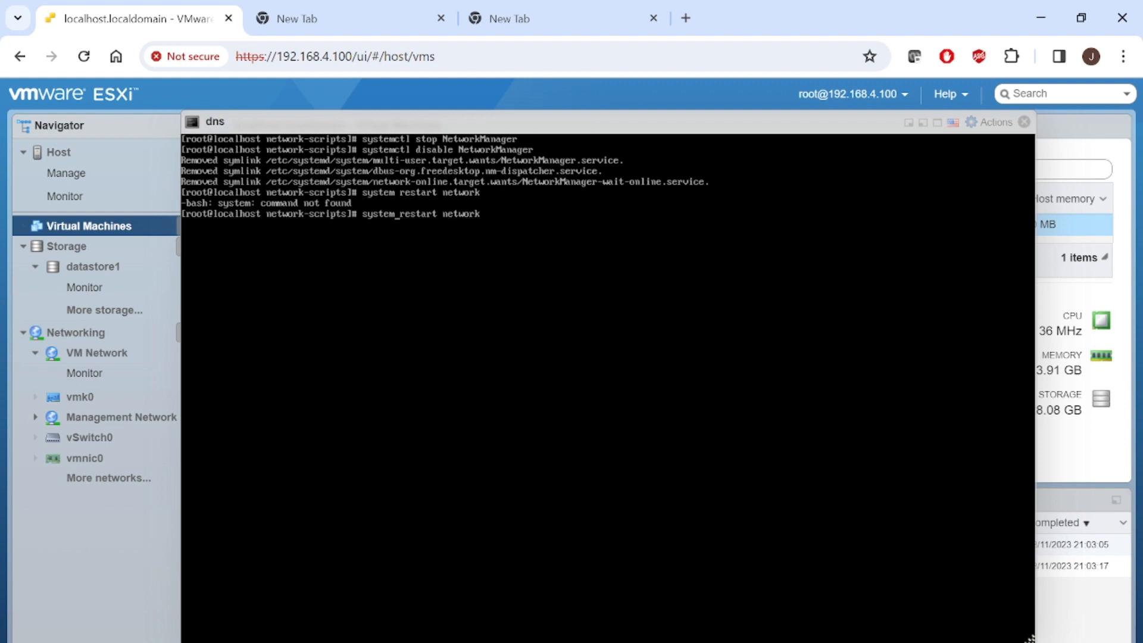
text(ctl)
- Restart the network service and run ip a, showing ens192 at 192.168.4.105/22
key(Return)
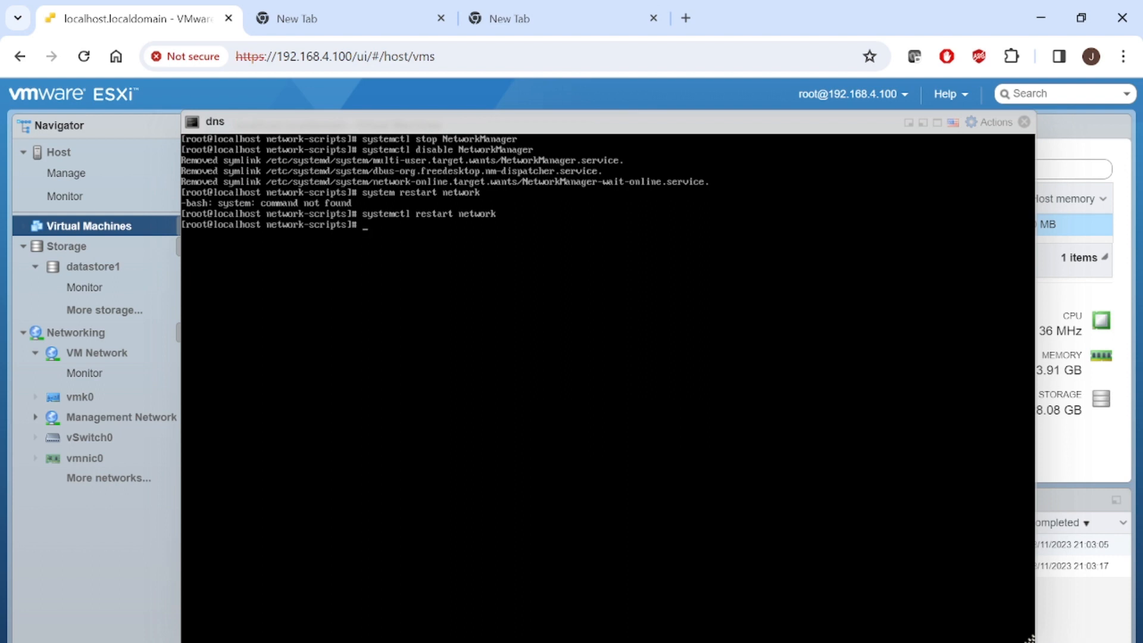
text(ip a)
key(Return)
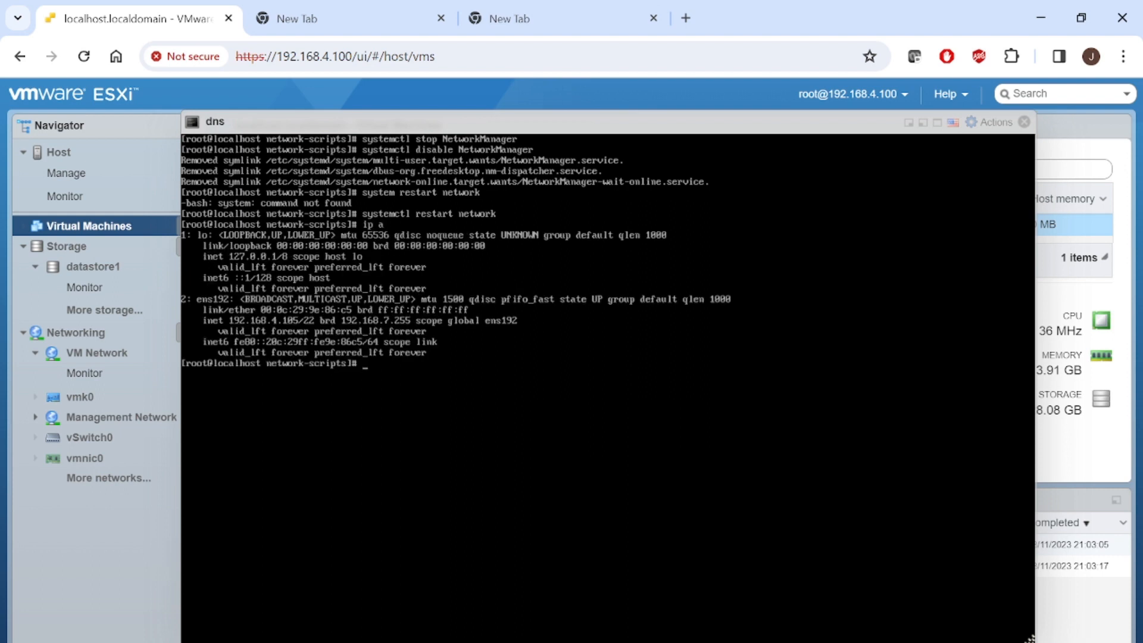
- Ping gateway 192.168.4.1 and stop it to confirm 0% packet loss
text(ping 192.168.5)
key(BackSpace)
key(BackSpace)
text(4.1)
key(Return)
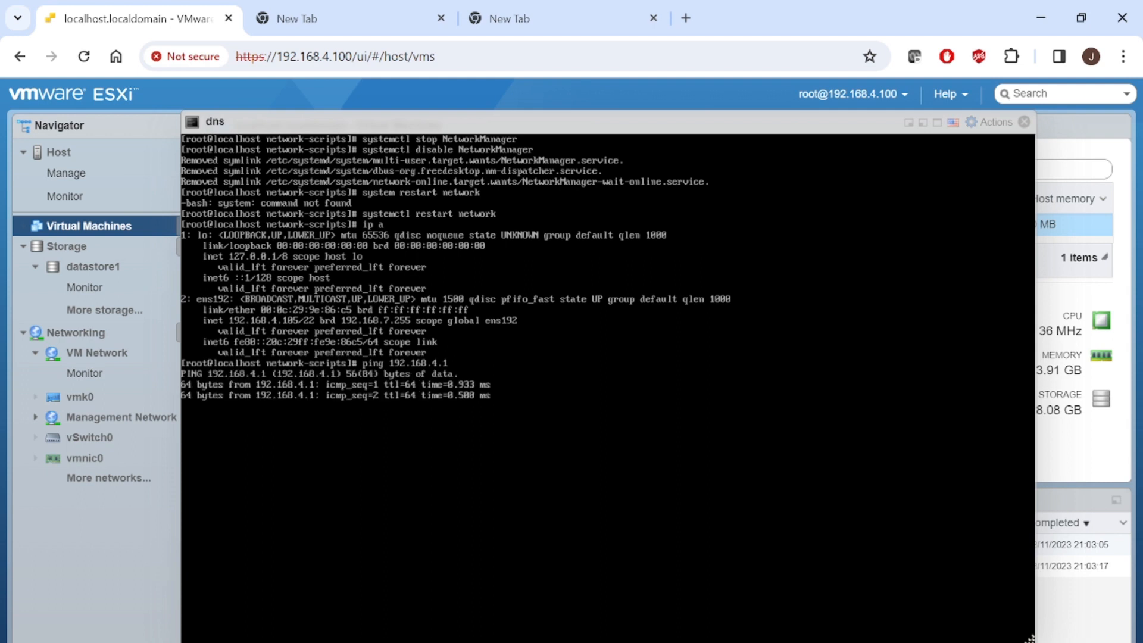
key(ctrl+c)
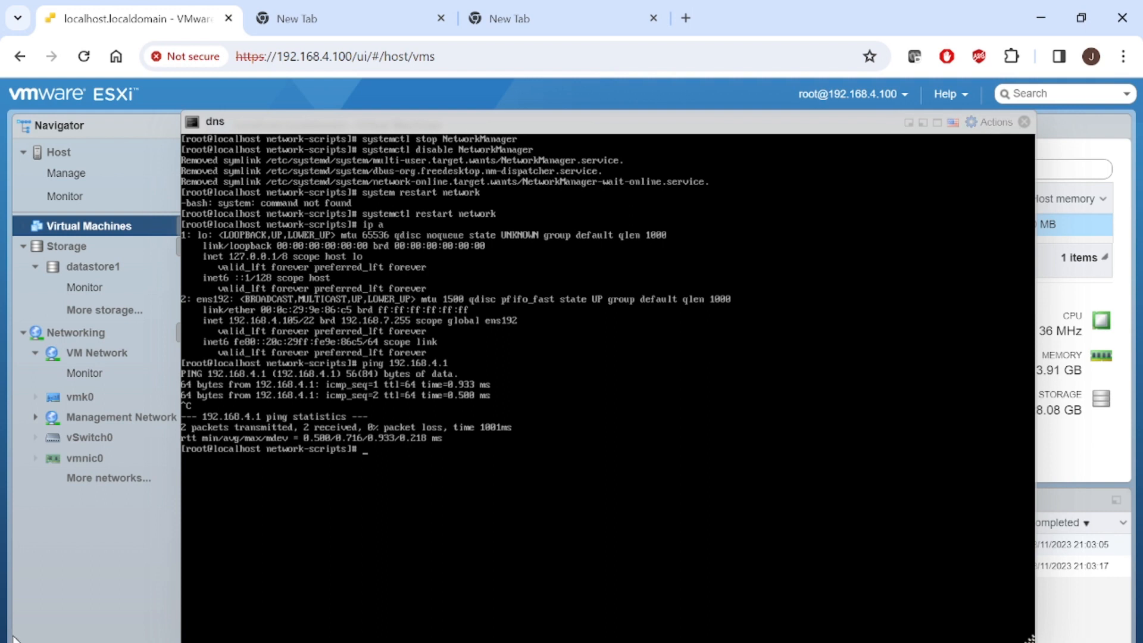
key(super+s)
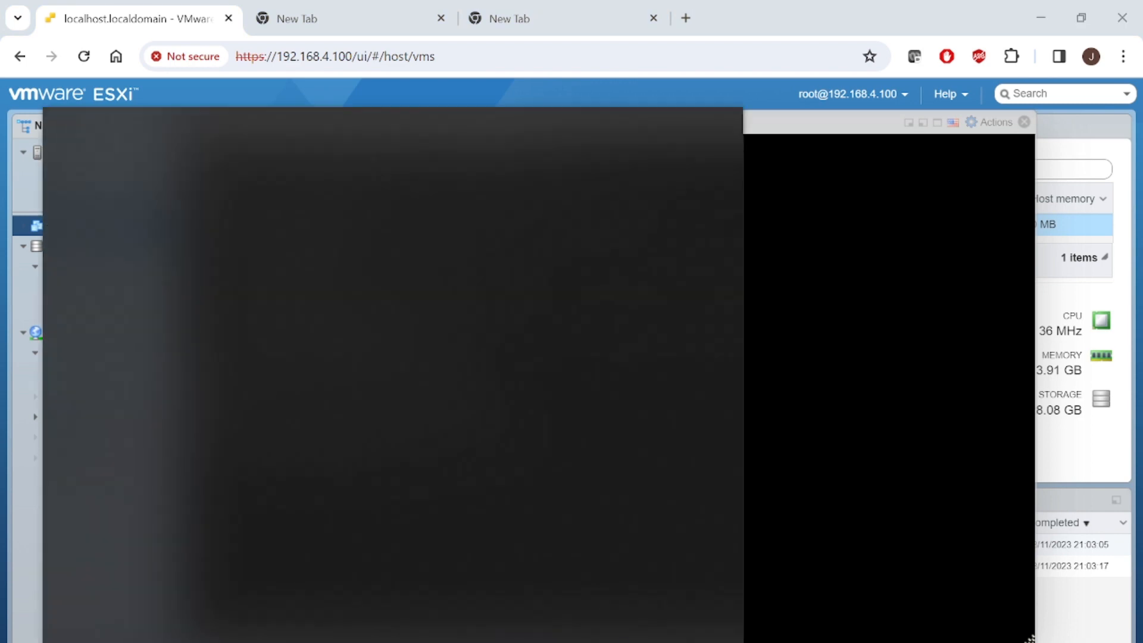
- Launch SecureCRT via Windows search for 'sec', then page back through the PowerPoint slide show
text(sec)
key(Escape)
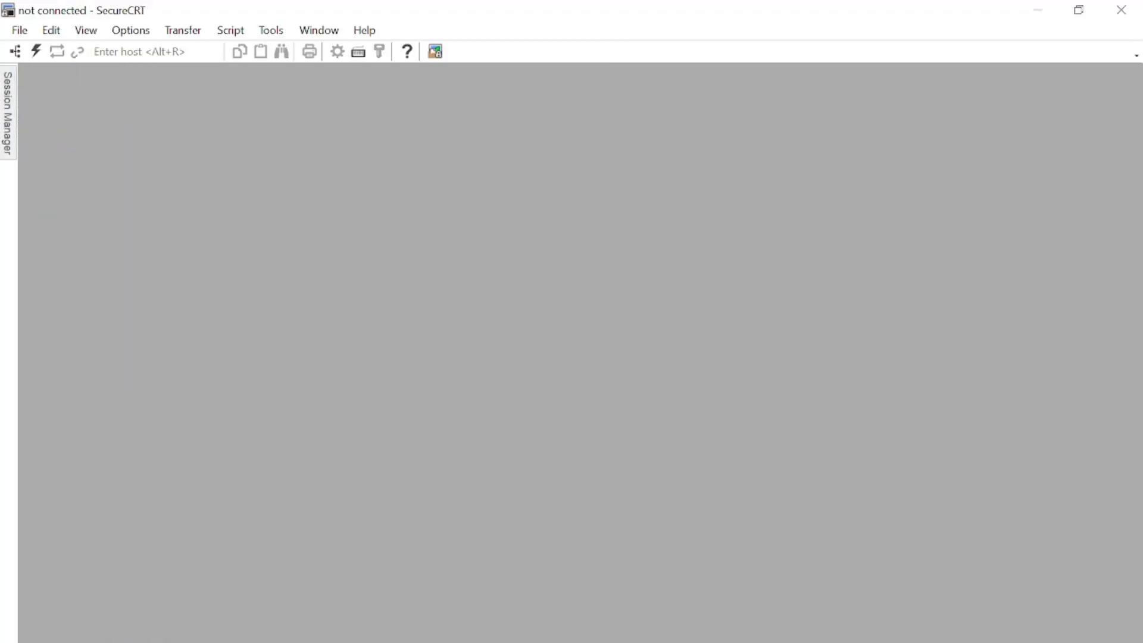
click(591, 640)
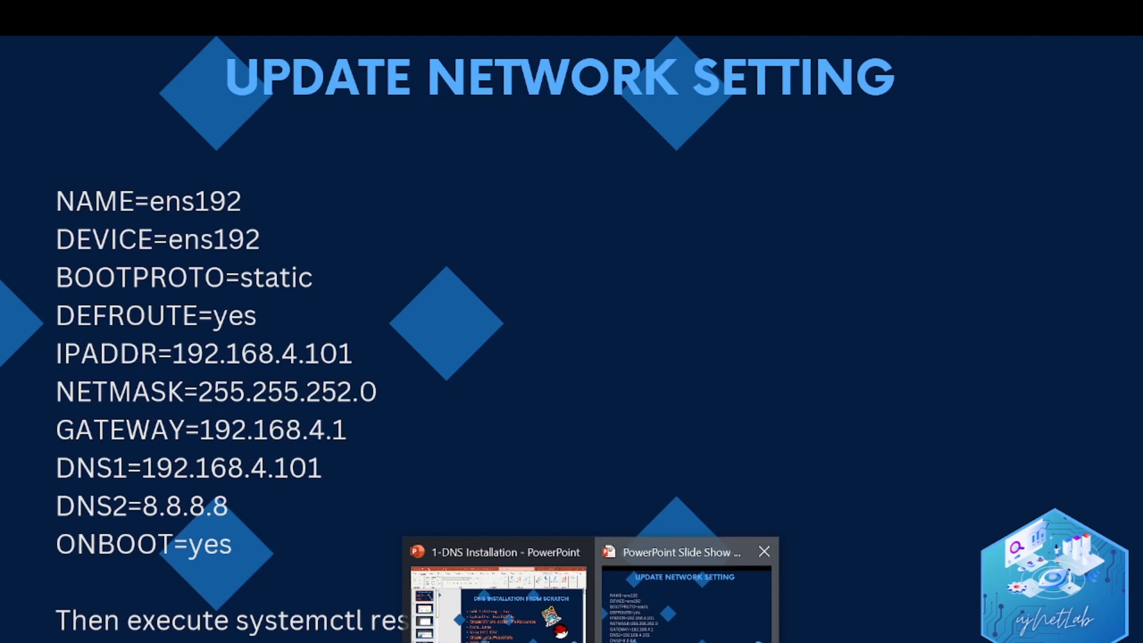
click(685, 595)
key(Left)
key(Left)
key(Left)
key(Left)
key(Left)
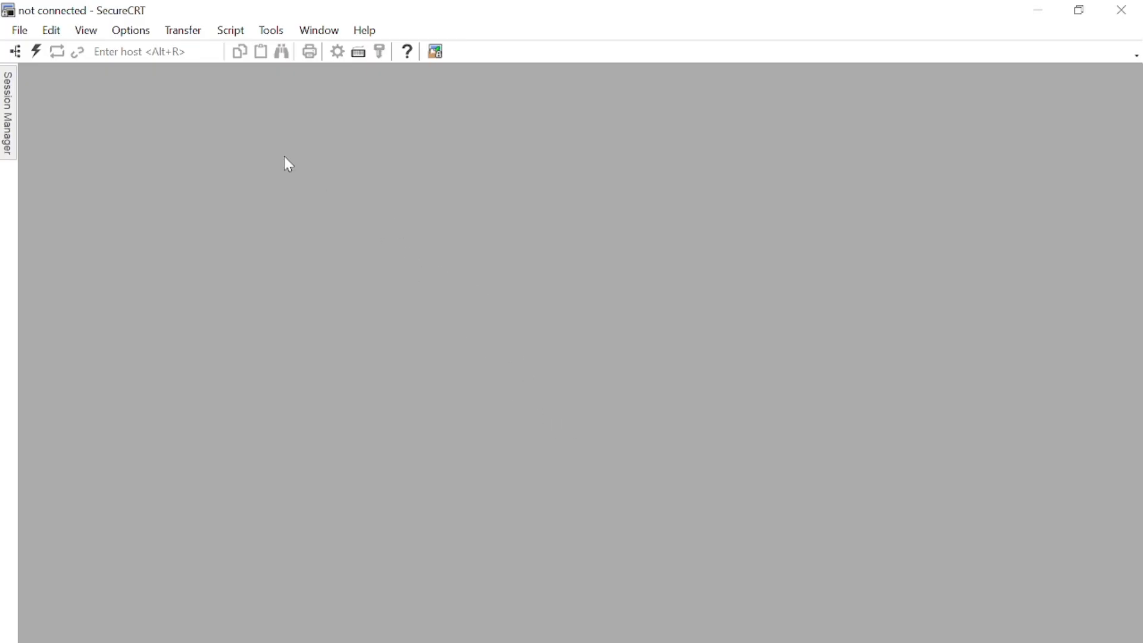
- Connect to the saved 192.168.4.105 session, accept its host key, and log in as root
click(7, 87)
click(101, 148)
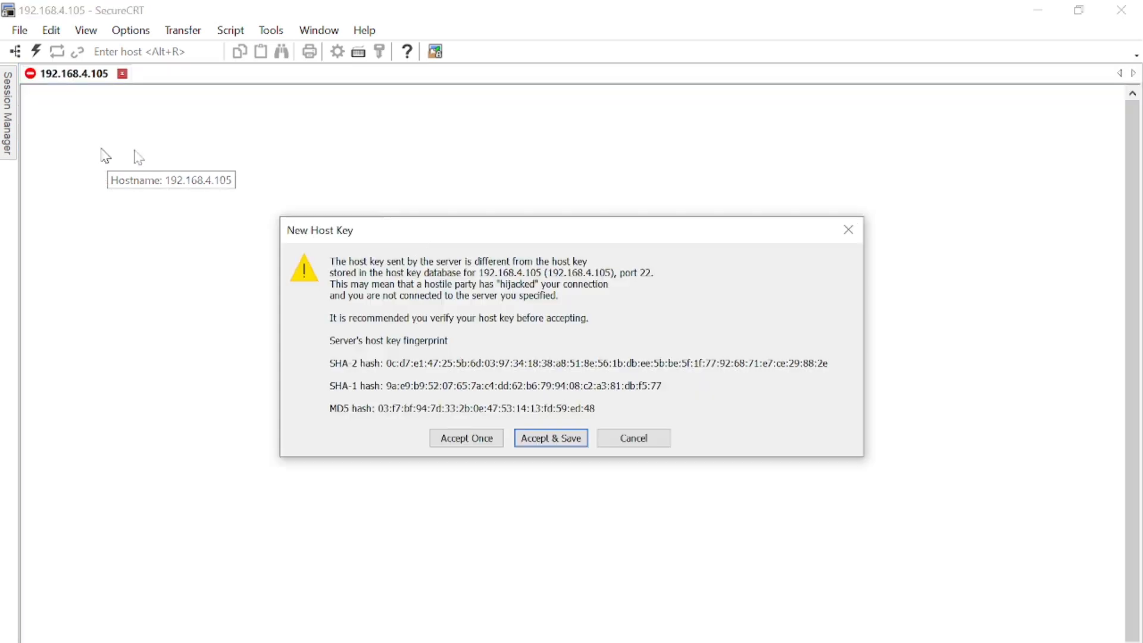
key(Return)
text(root)
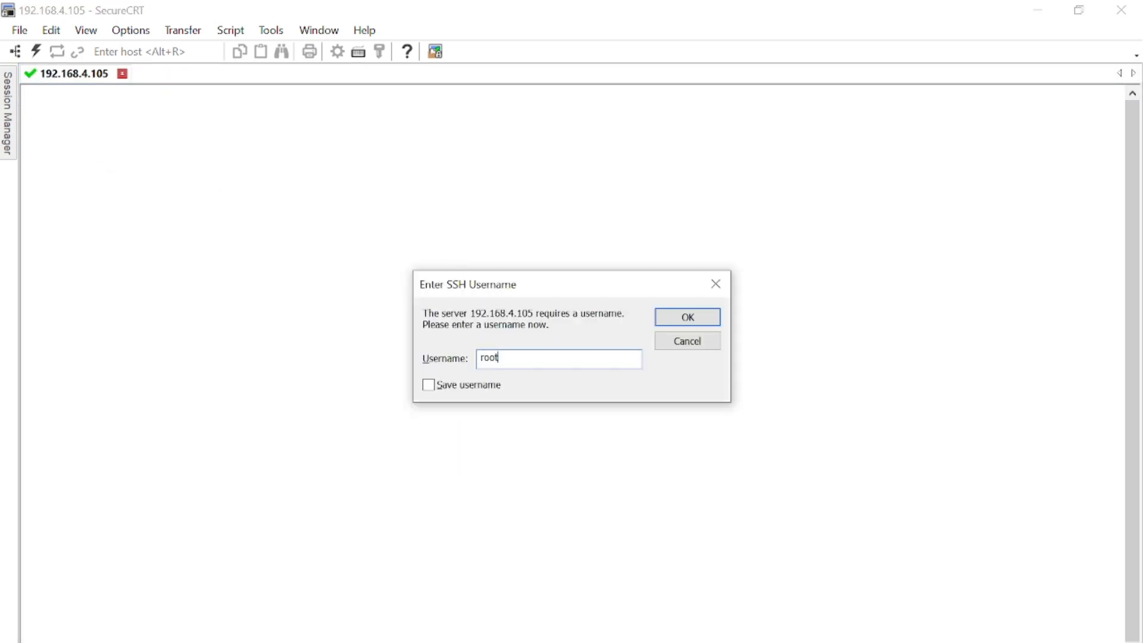
key(Return)
text(****)
key(Return)
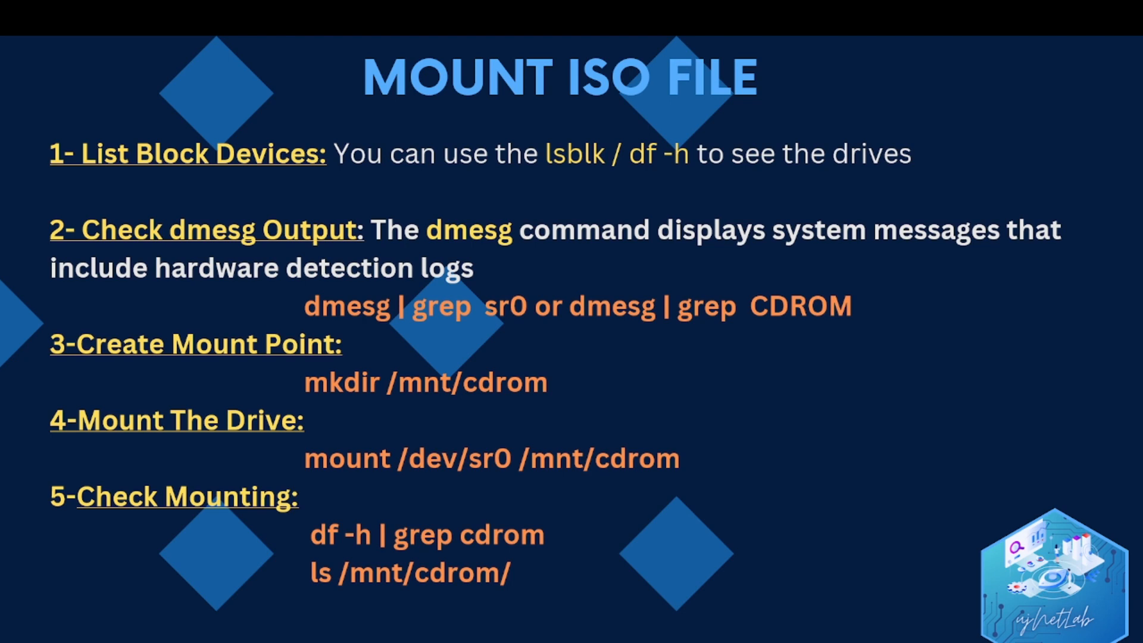
- Switch back to the ESXi Host Client browser window
key(alt+Tab)
key(alt+Tab)
key(alt+Tab)
key(Tab)
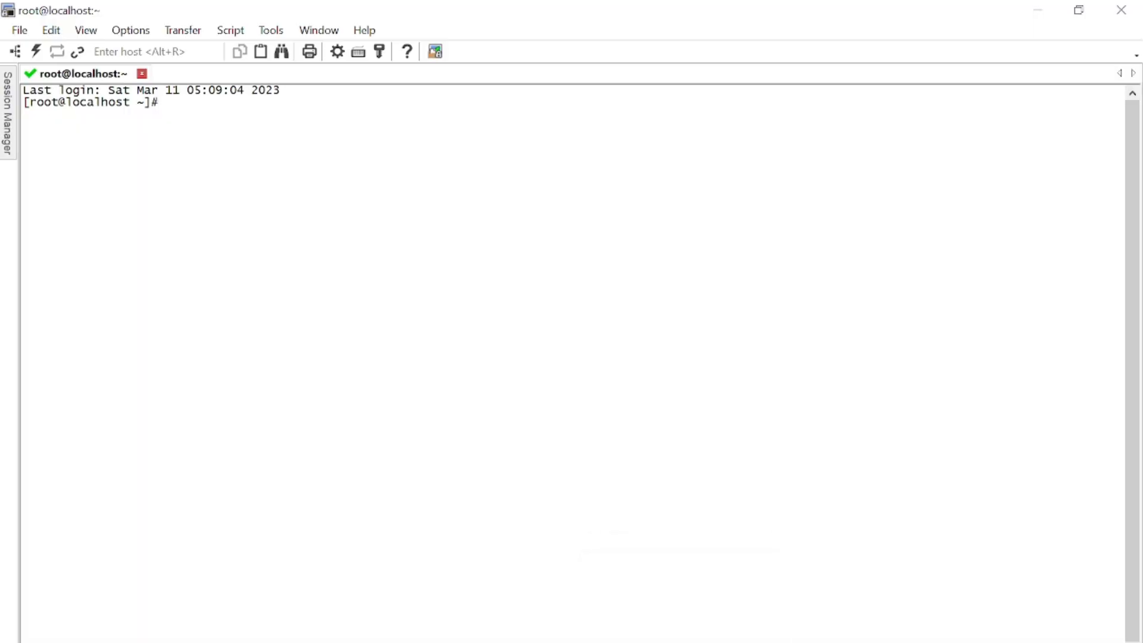
mouse_move(456, 641)
click(457, 601)
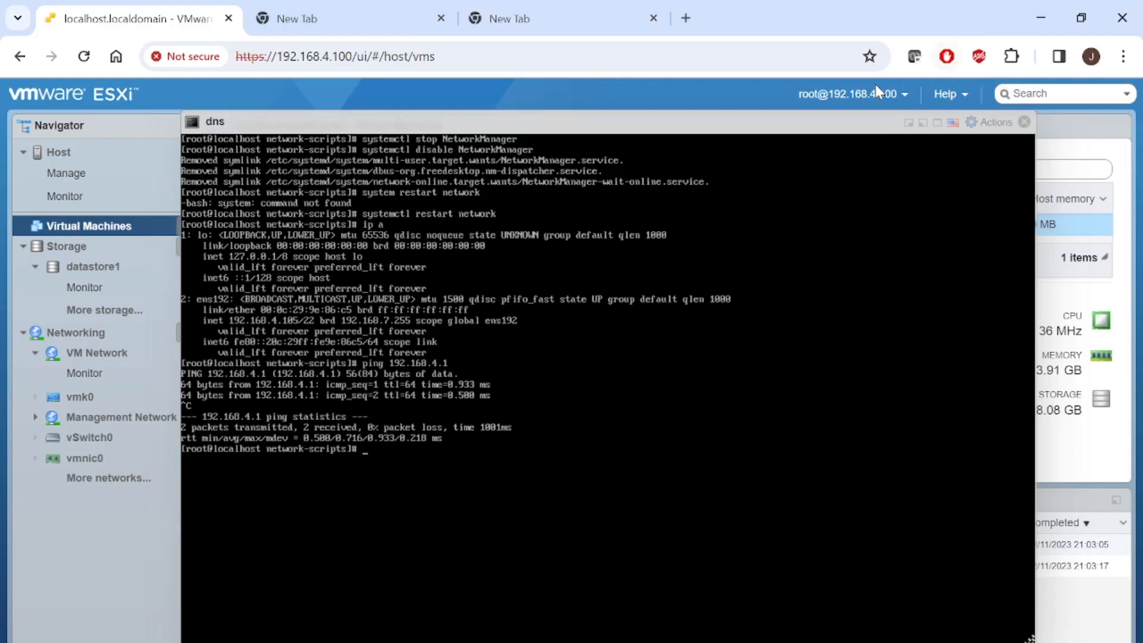
- Close the dns VM console and go to the dns virtual machine's details page
click(1023, 123)
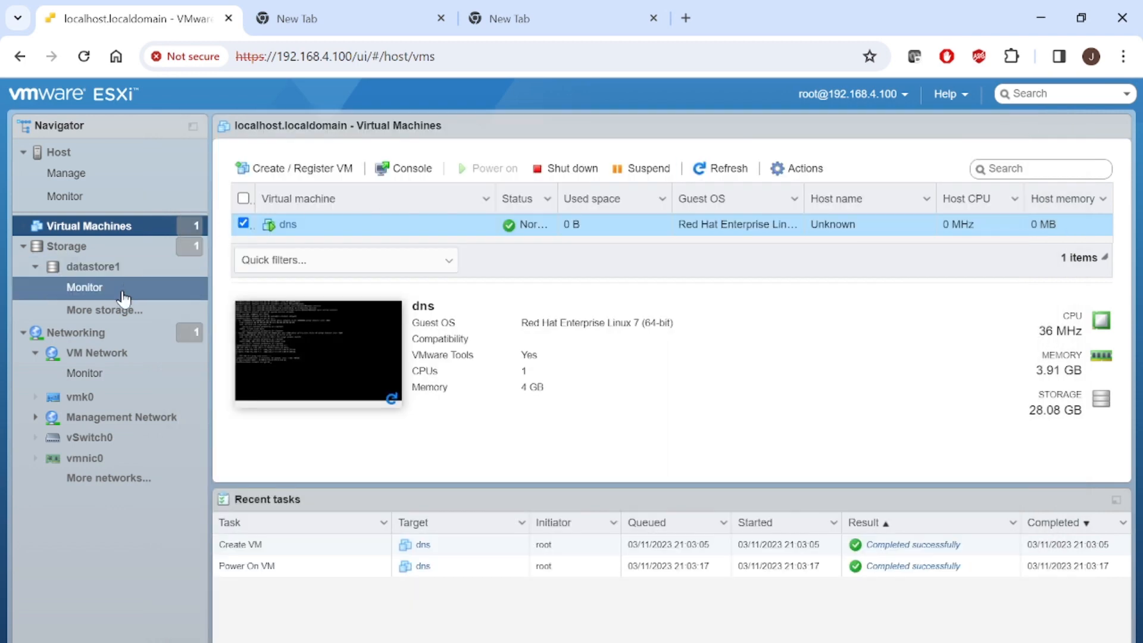
click(119, 363)
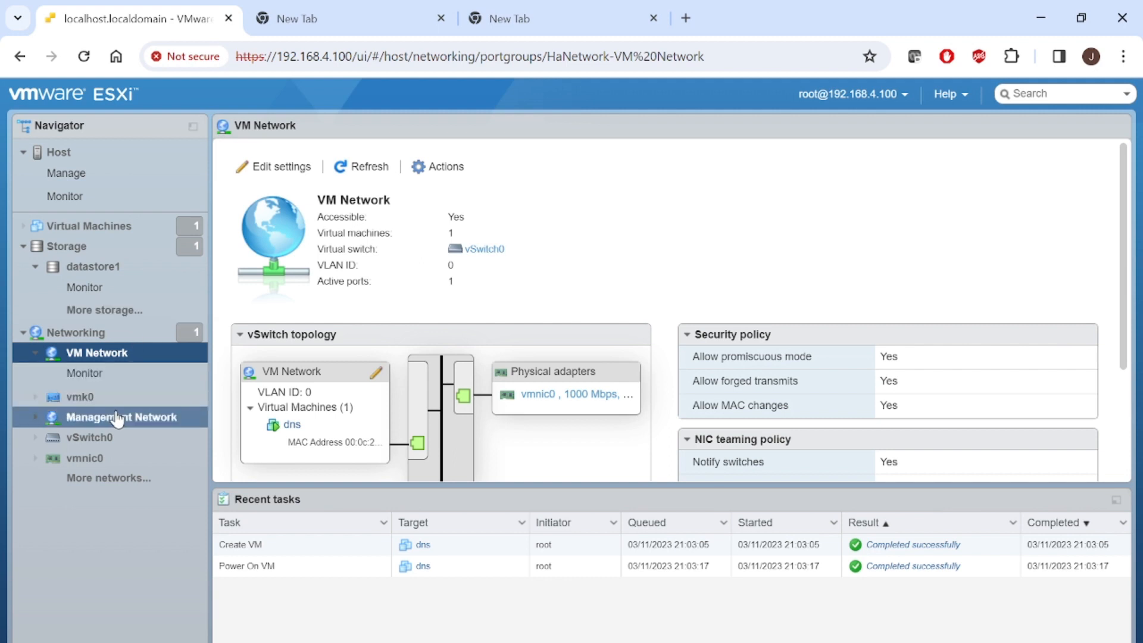
click(78, 229)
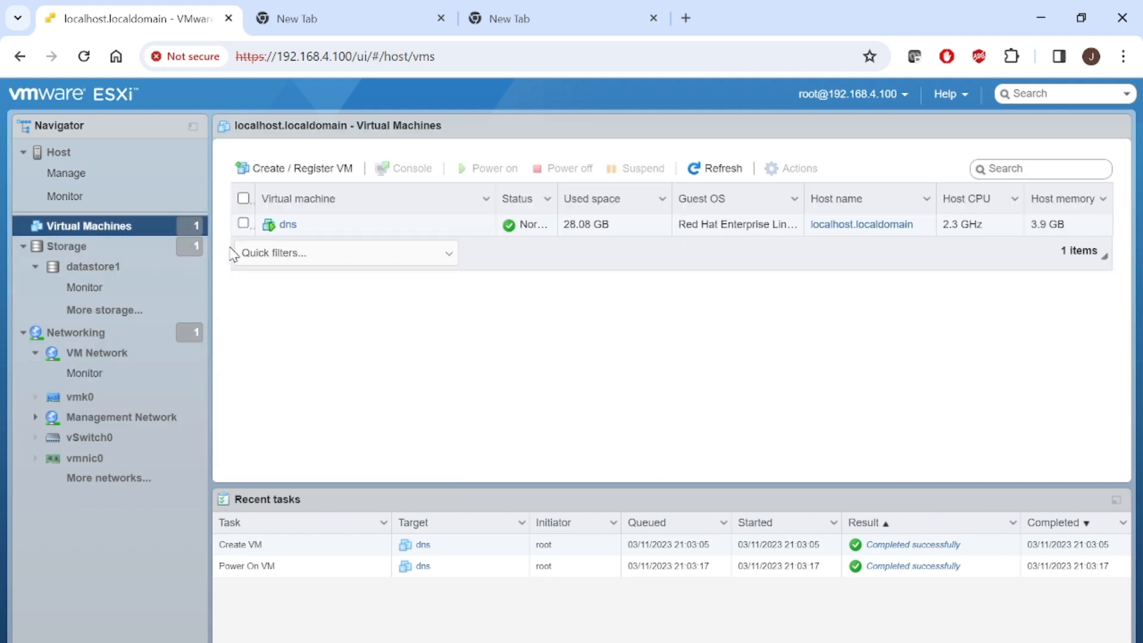
click(291, 229)
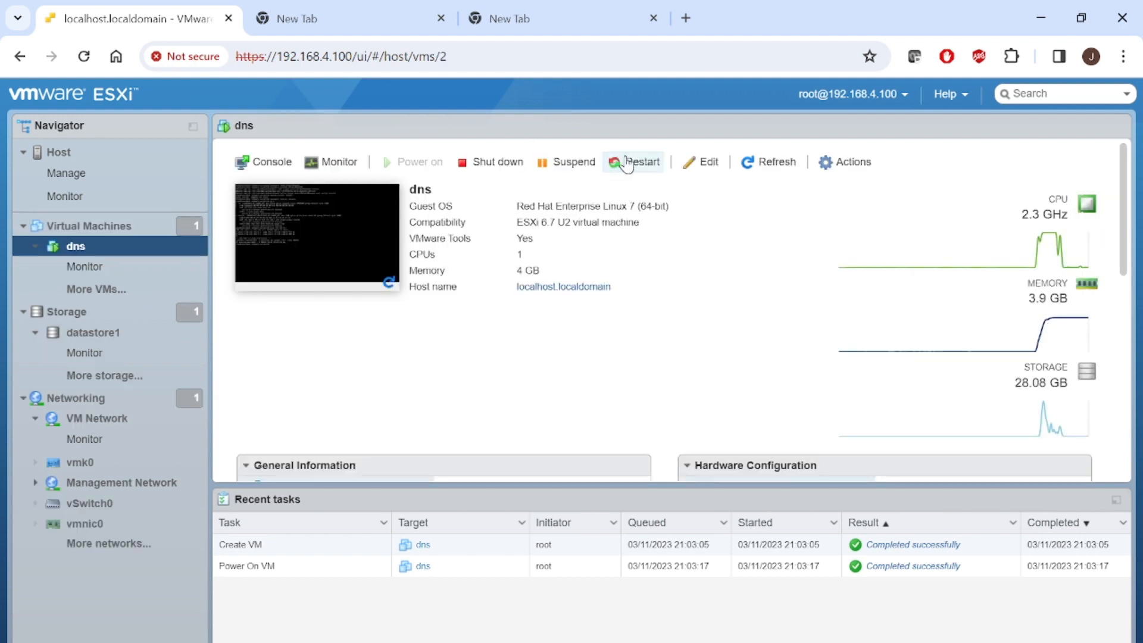
- Edit the dns VM, tick Connect on CD/DVD Drive 1 with the RHEL 7.9 ISO, and save
click(706, 160)
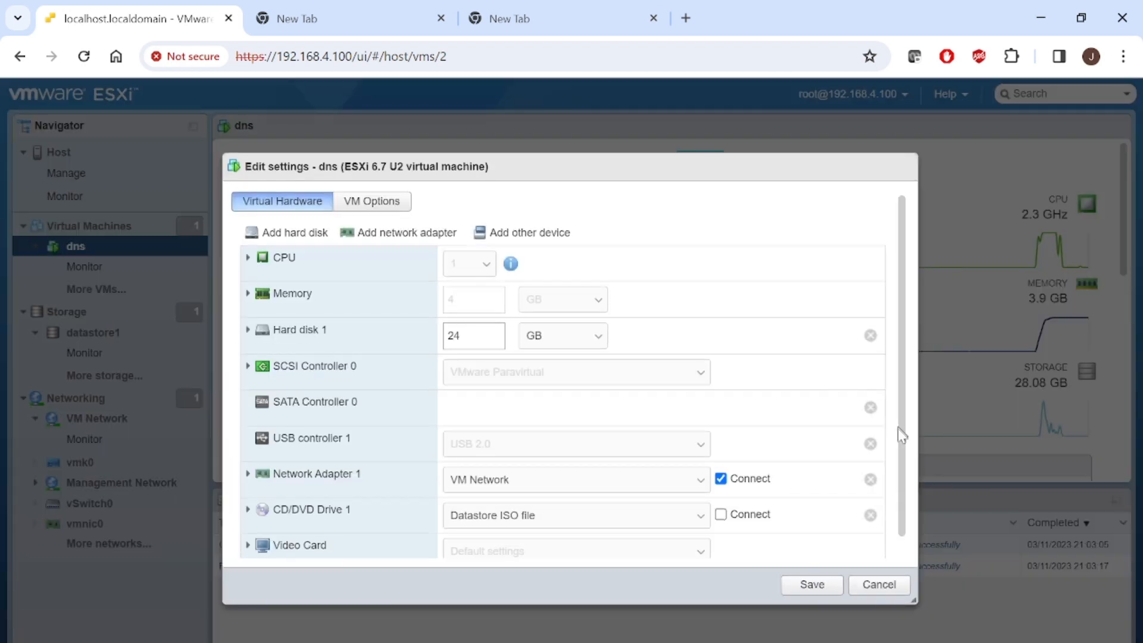
drag(900, 434, 903, 510)
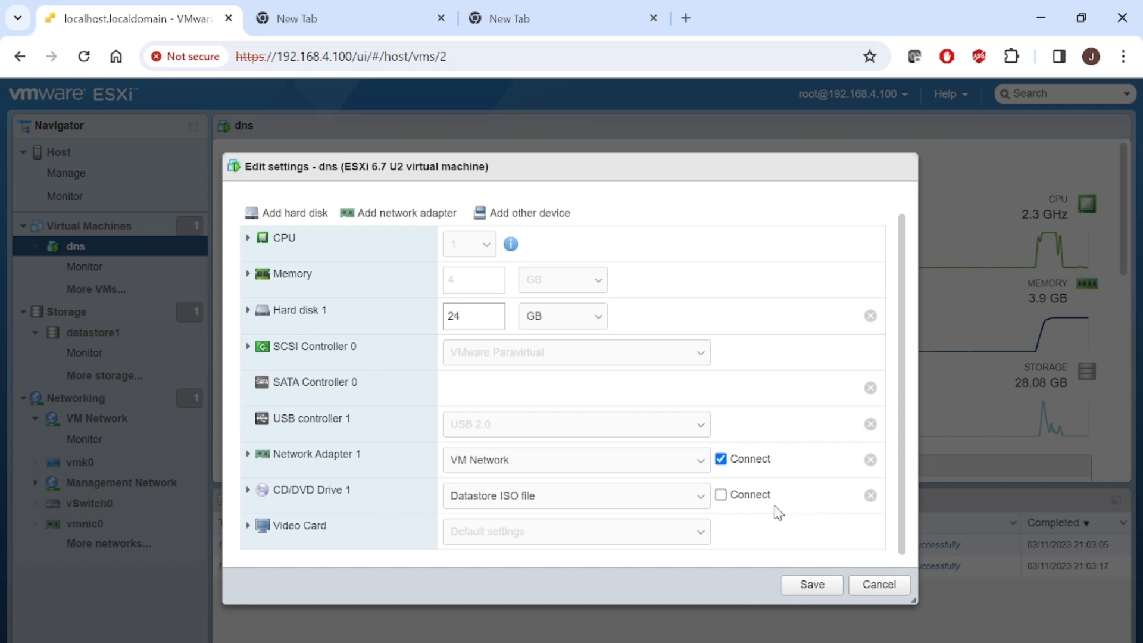
click(721, 494)
click(264, 490)
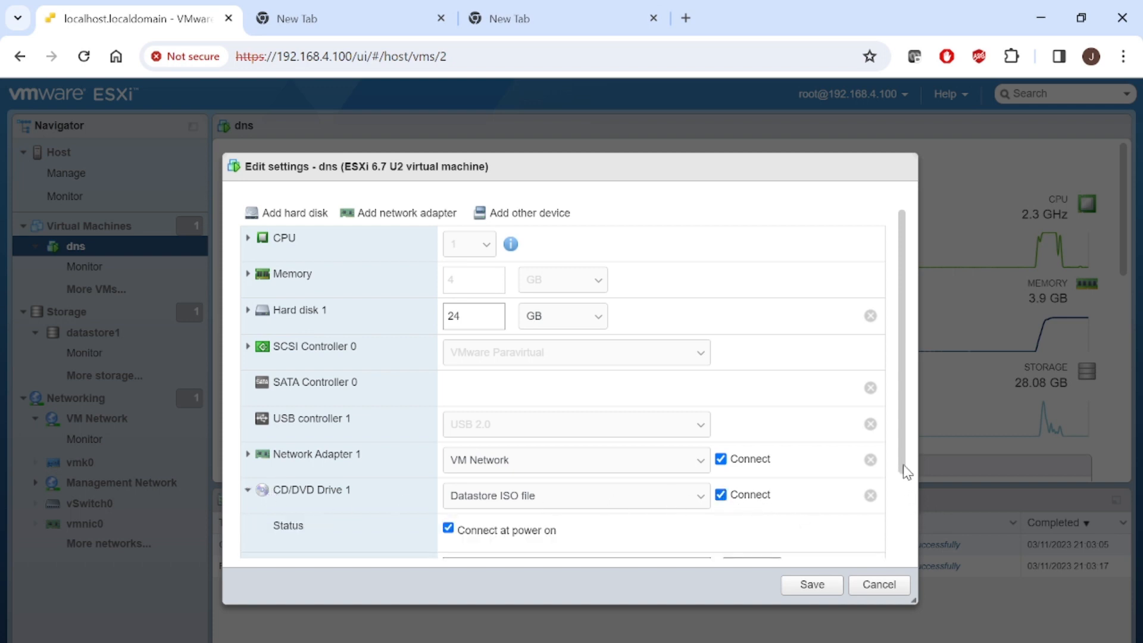
drag(905, 470, 906, 559)
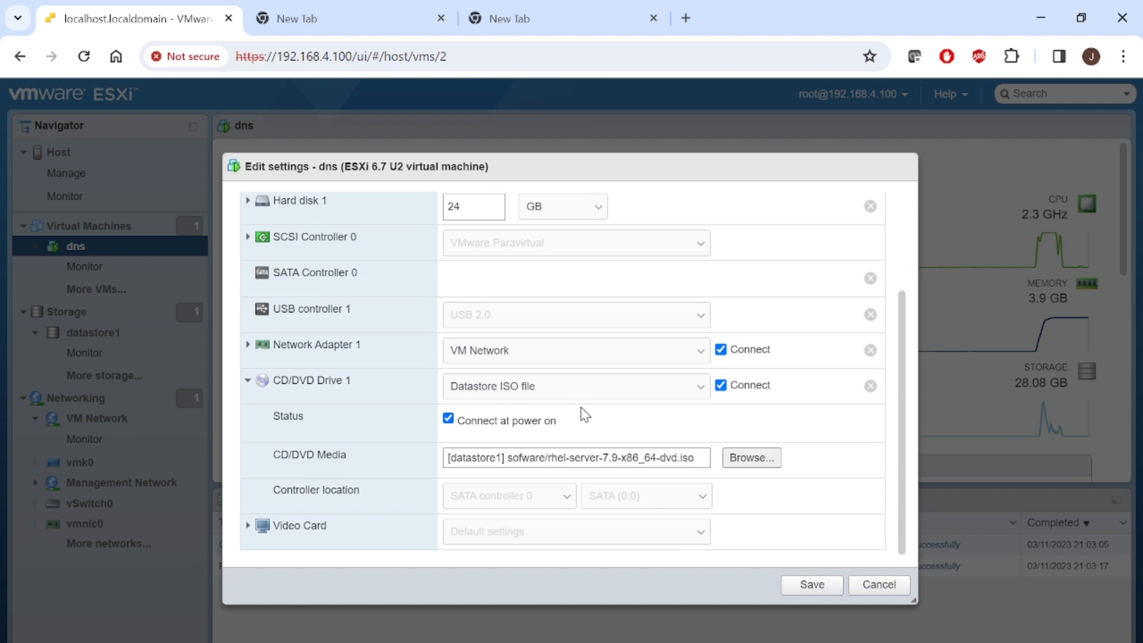
click(811, 585)
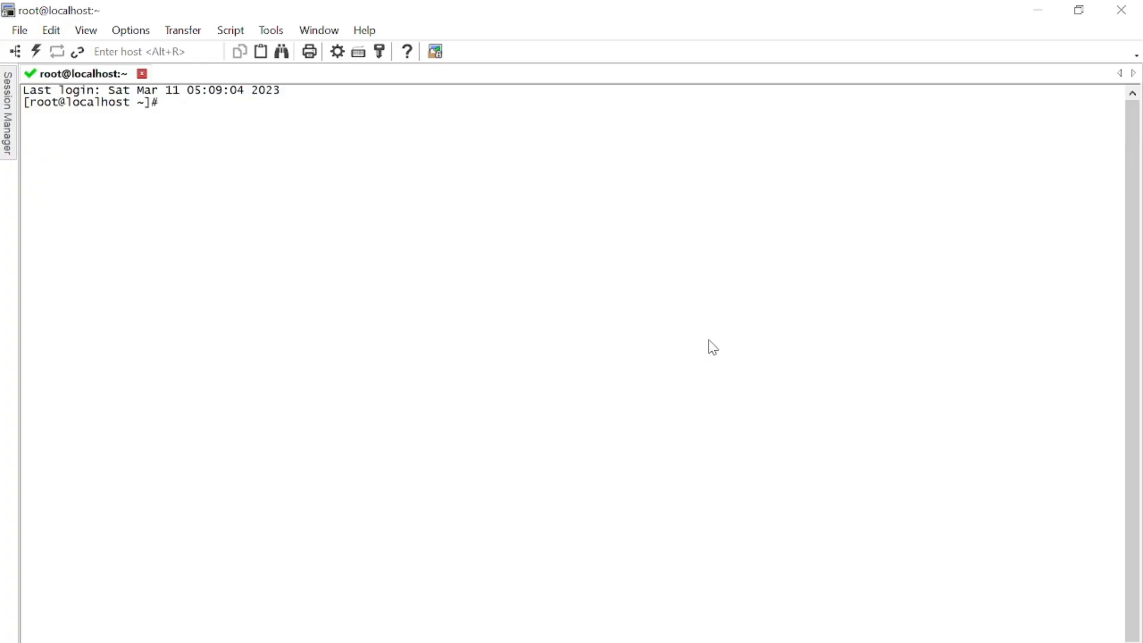
- View the Mount ISO File slide, then run lsblk and mark the 4.2G sr0 rom device
mouse_move(589, 639)
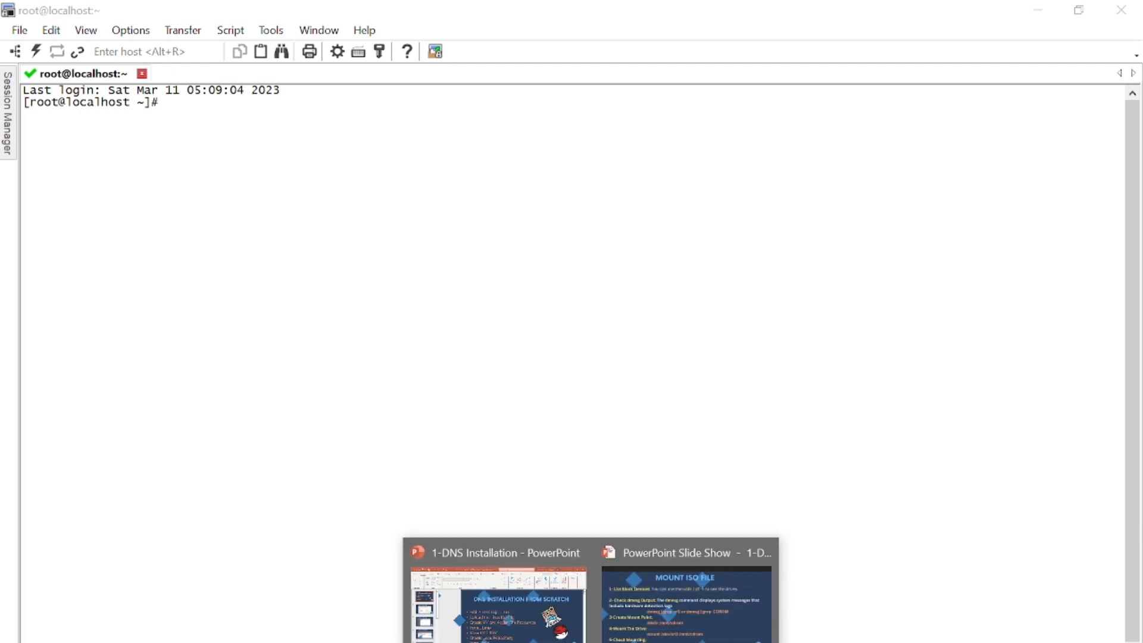
click(655, 630)
key(alt+Tab)
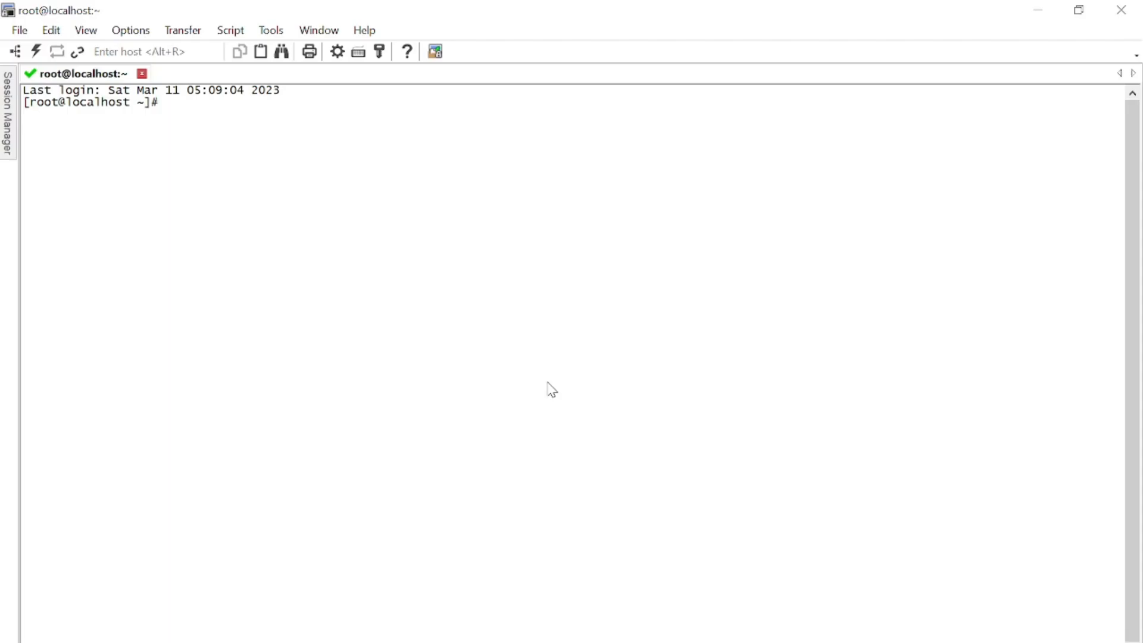
text(df)
key(BackSpace)
key(BackSpace)
key(BackSpace)
text(lsblk)
key(Return)
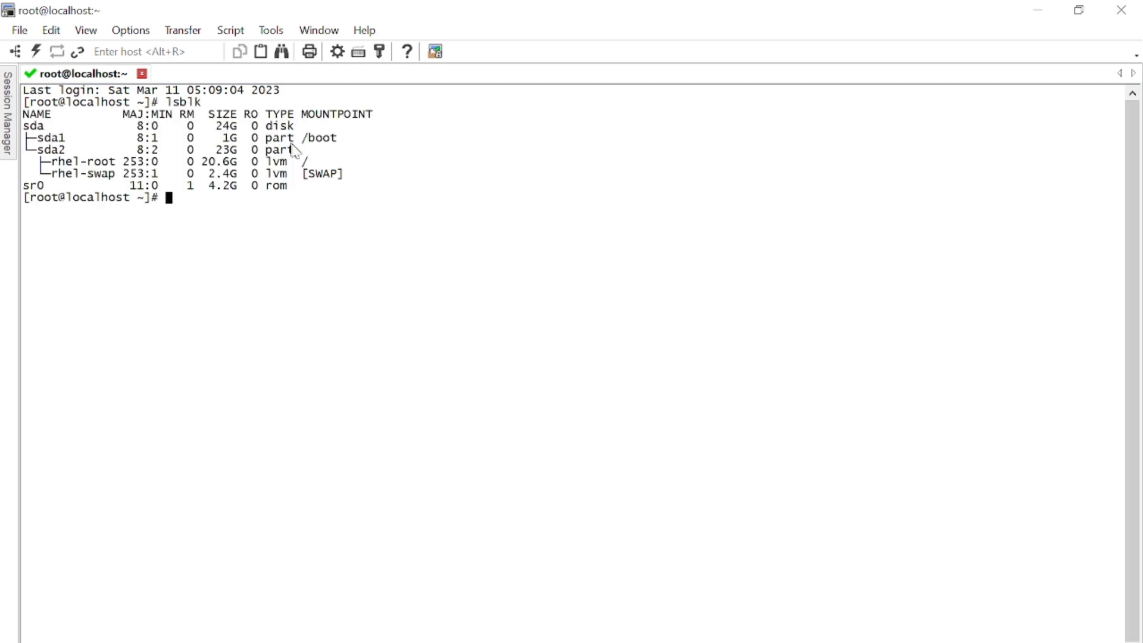
drag(293, 188, 52, 189)
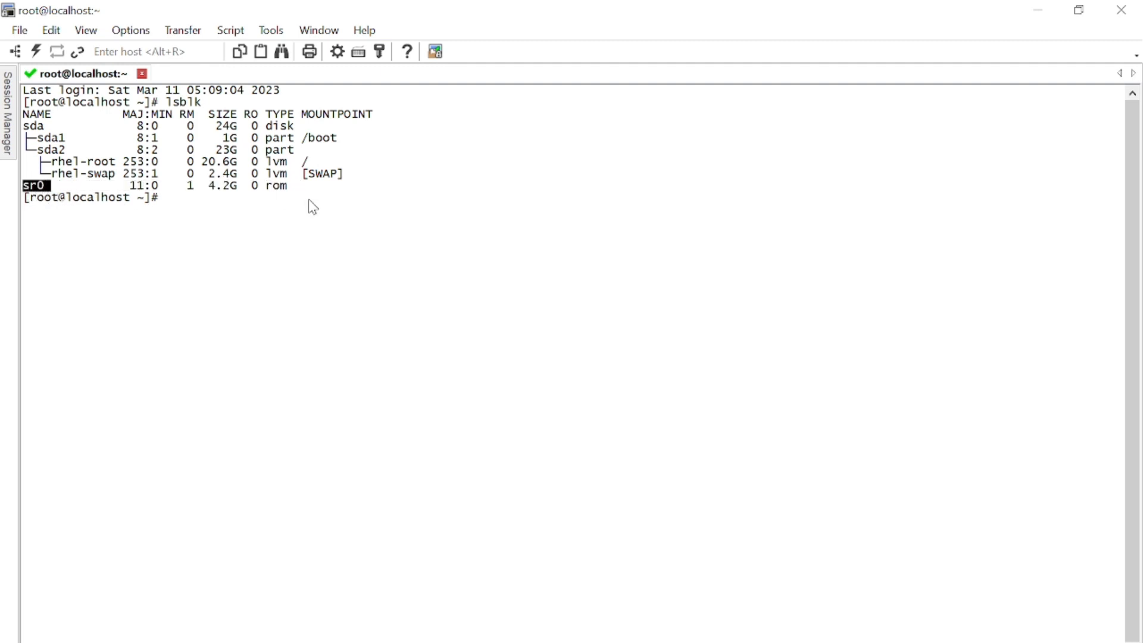
- Run df -h and highlight its output, showing sr0 unmounted, then return to the slide show
text(df -h)
key(Return)
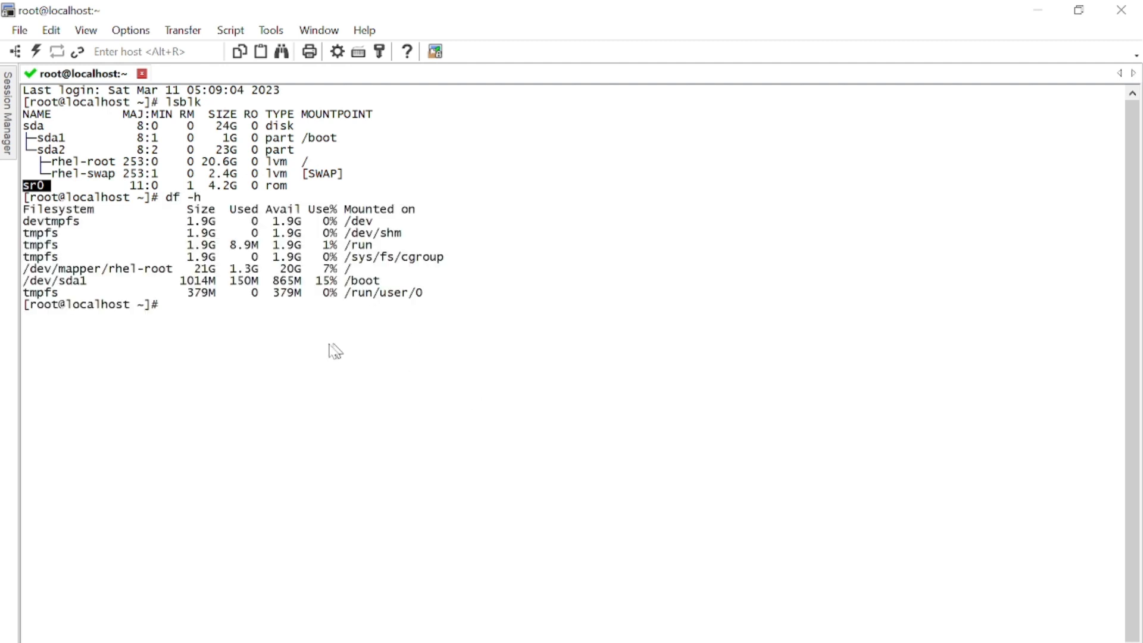
drag(466, 298, 89, 186)
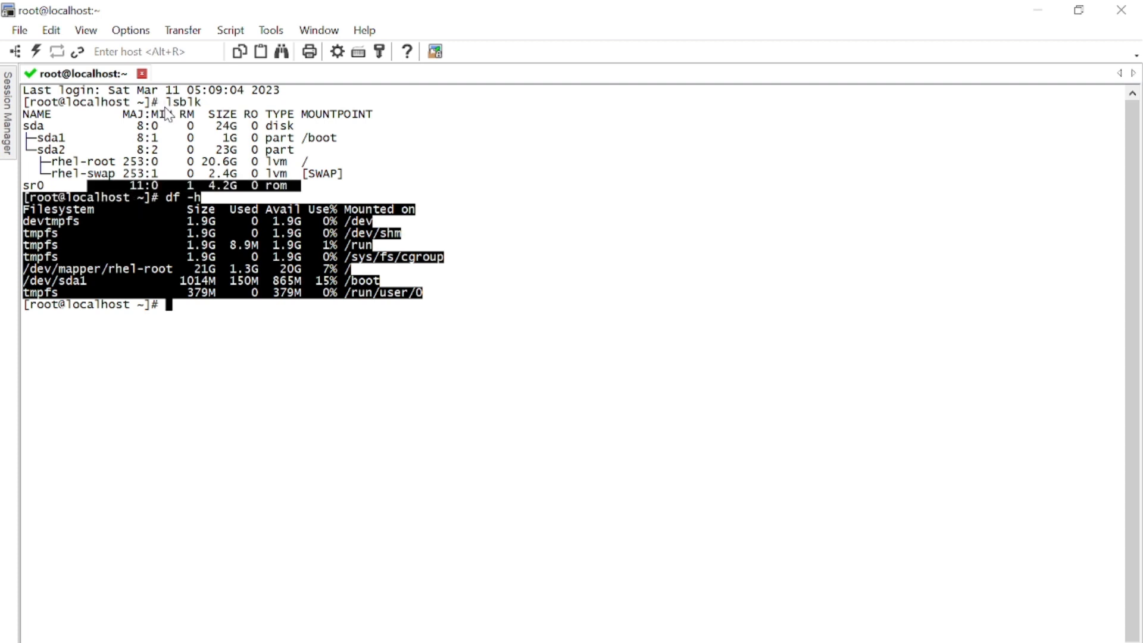
drag(166, 104, 172, 189)
click(288, 188)
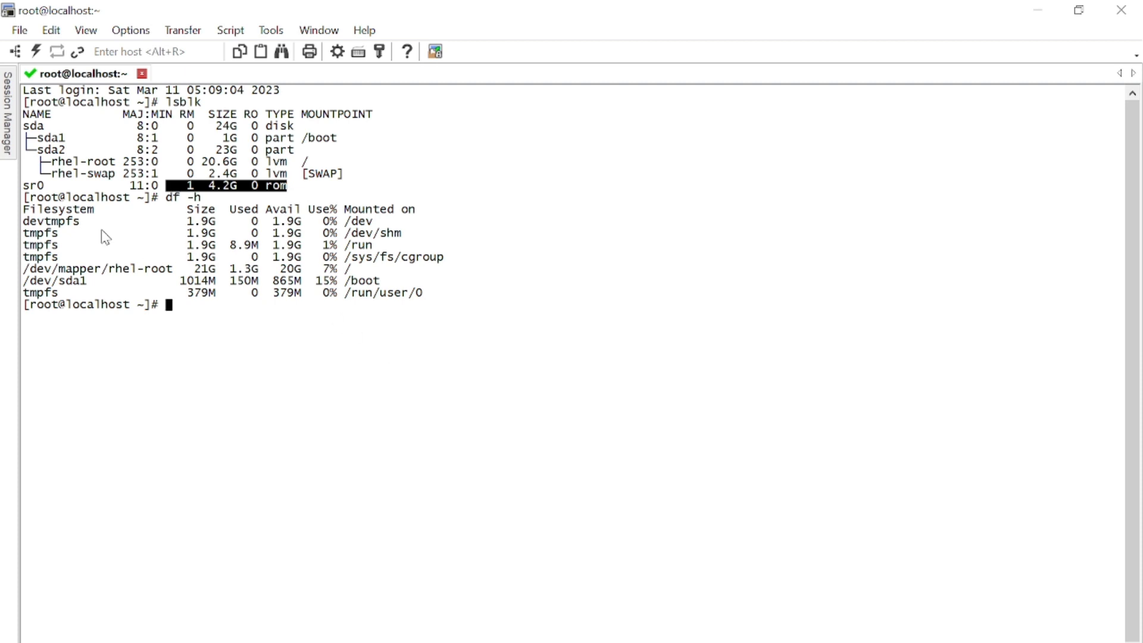
drag(66, 197, 359, 310)
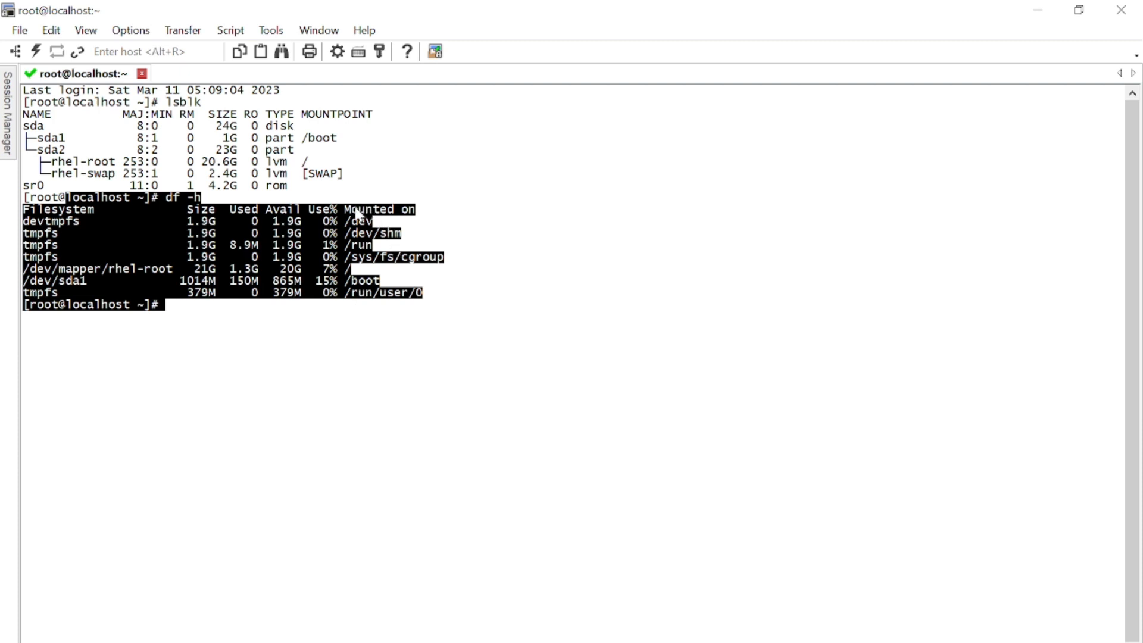
drag(352, 209, 386, 227)
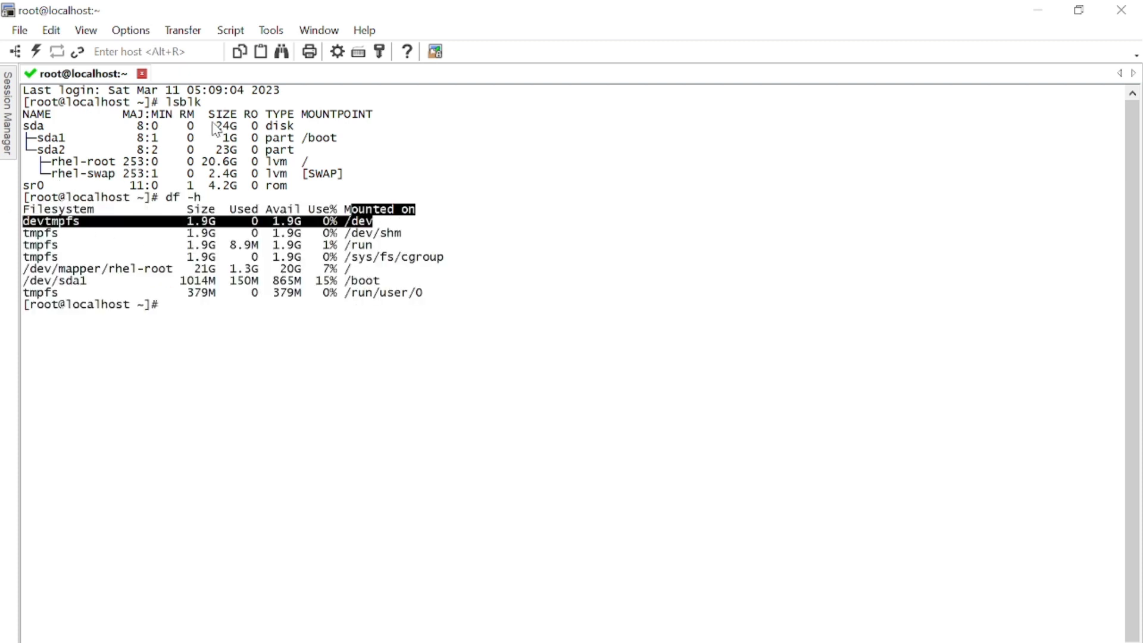
click(590, 642)
click(687, 601)
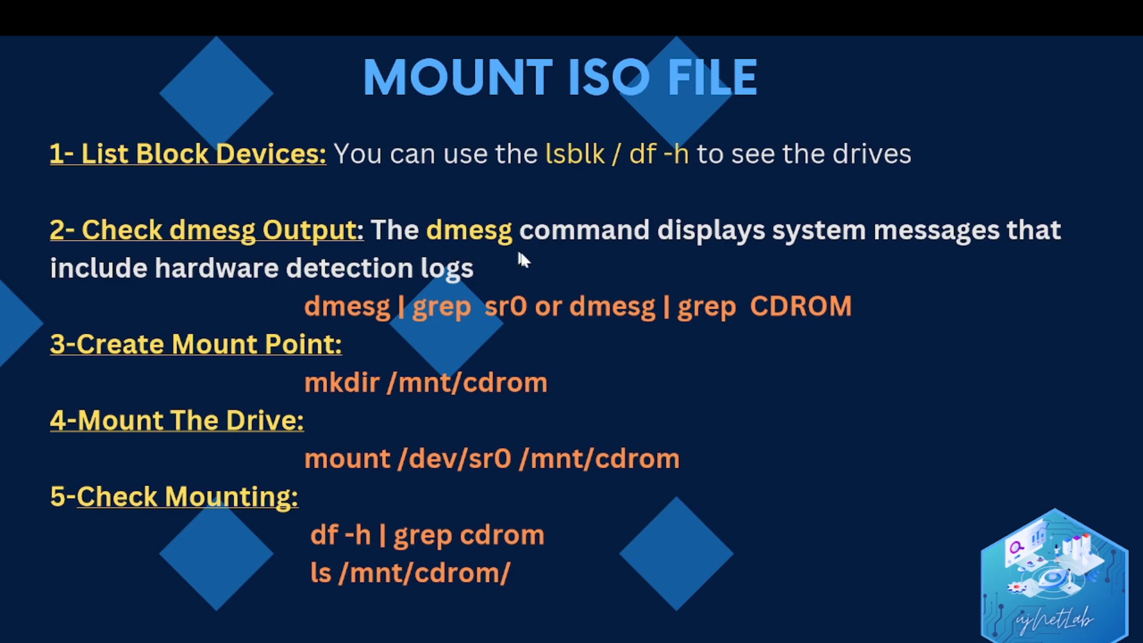
- Run dmesg | grep sr0 and highlight the 'Attached scsi CD-ROM sr0' line
key(alt+Tab)
text(dme)
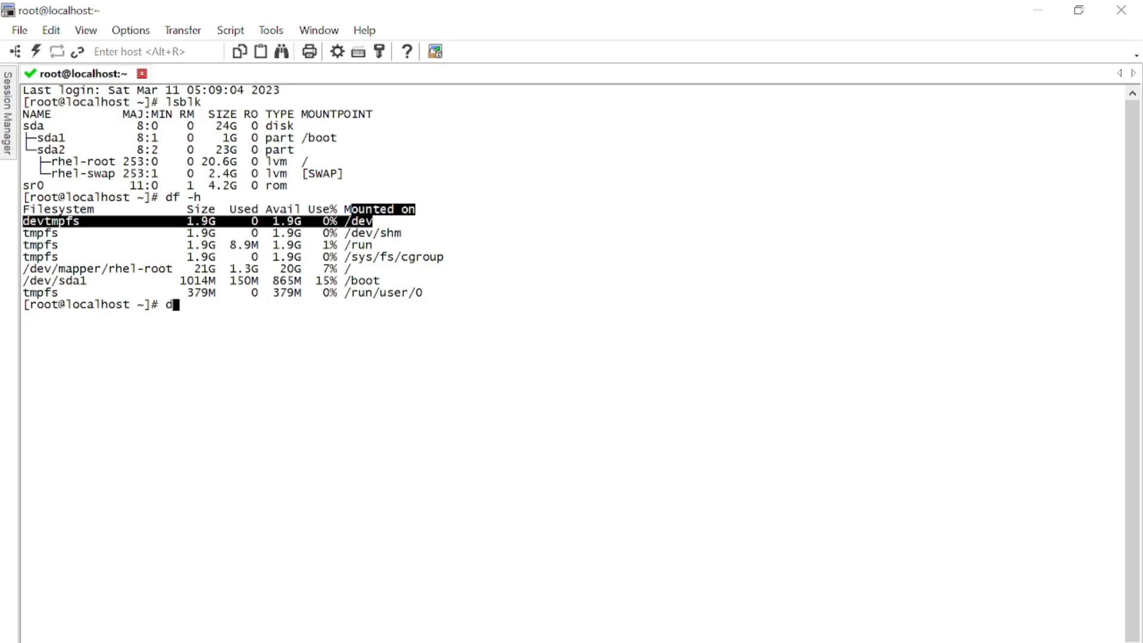
text(sg | grep s)
double_click(33, 186)
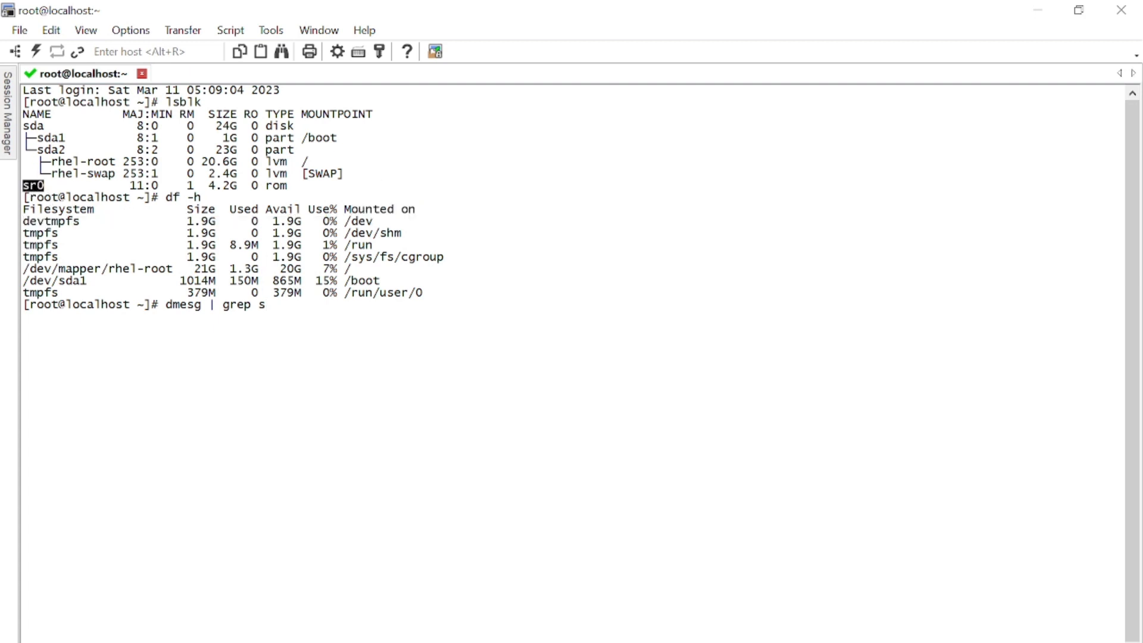
text(r0)
key(Return)
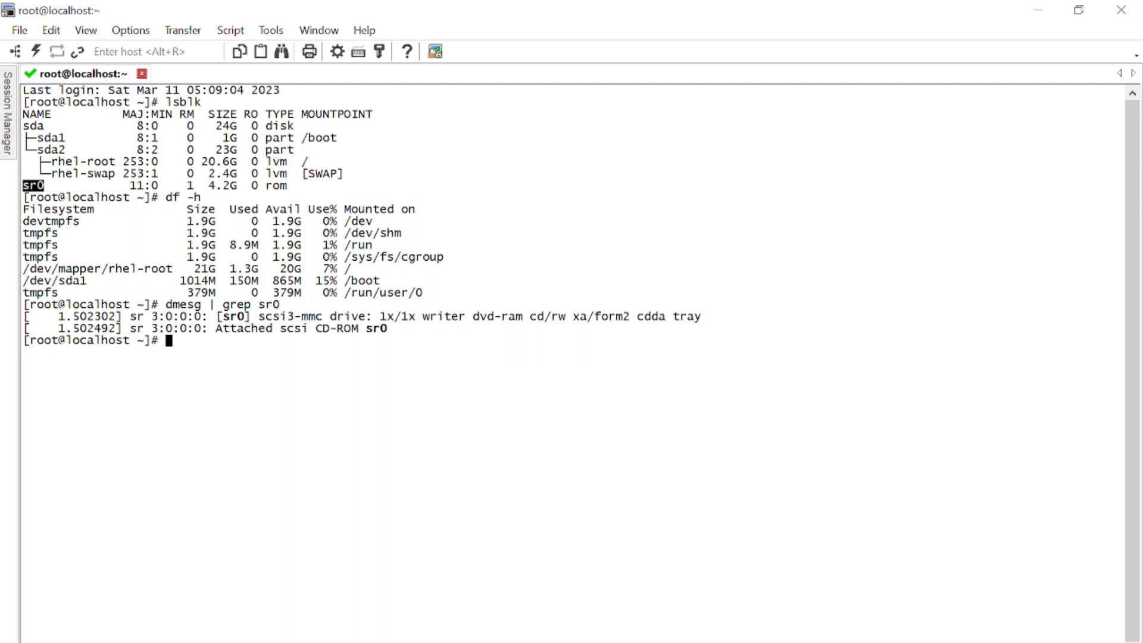
drag(428, 345, 196, 329)
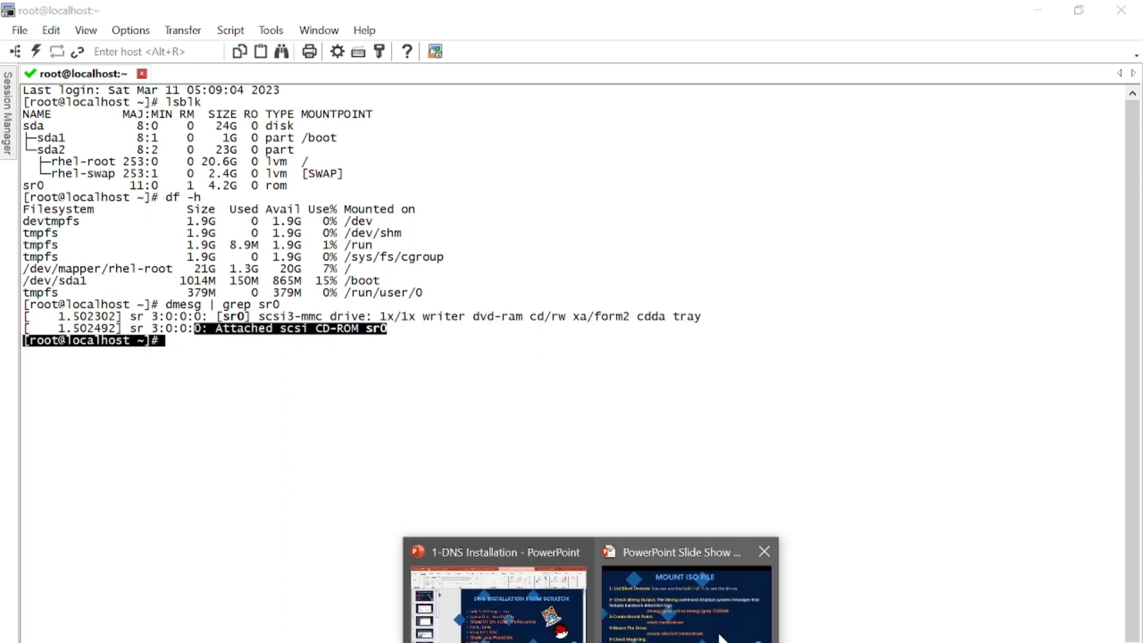
click(722, 638)
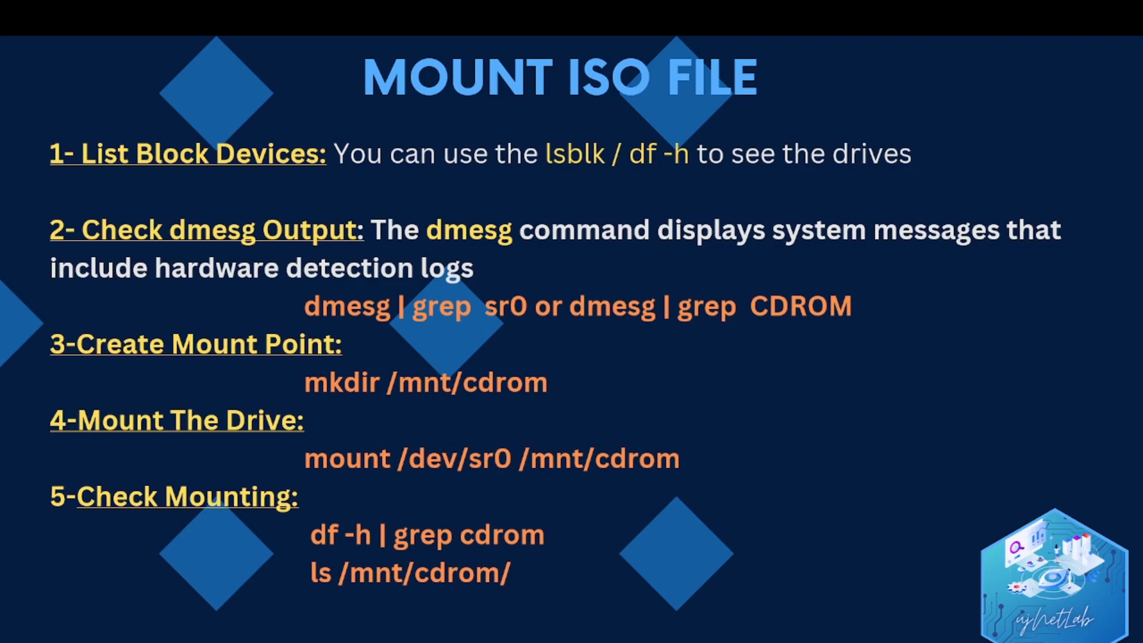
key(alt+Tab)
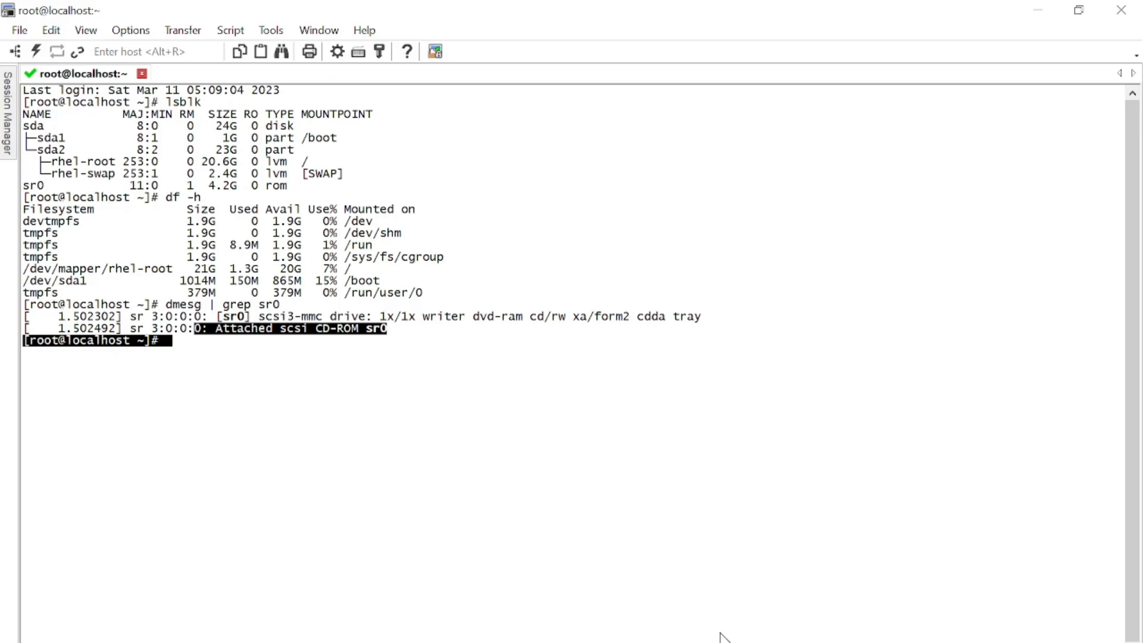
- Create the /mnt/cdrom directory with mkdir, then check the MOUNT ISO FILE slide
click(581, 528)
text(mkd)
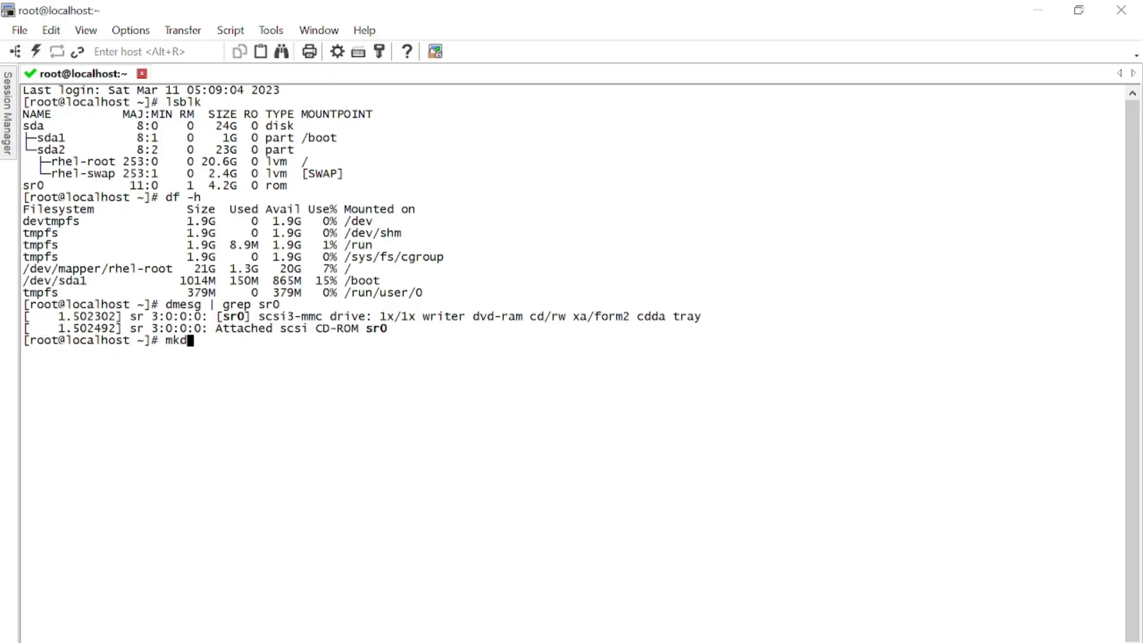
text(ir /mnt/cdrom)
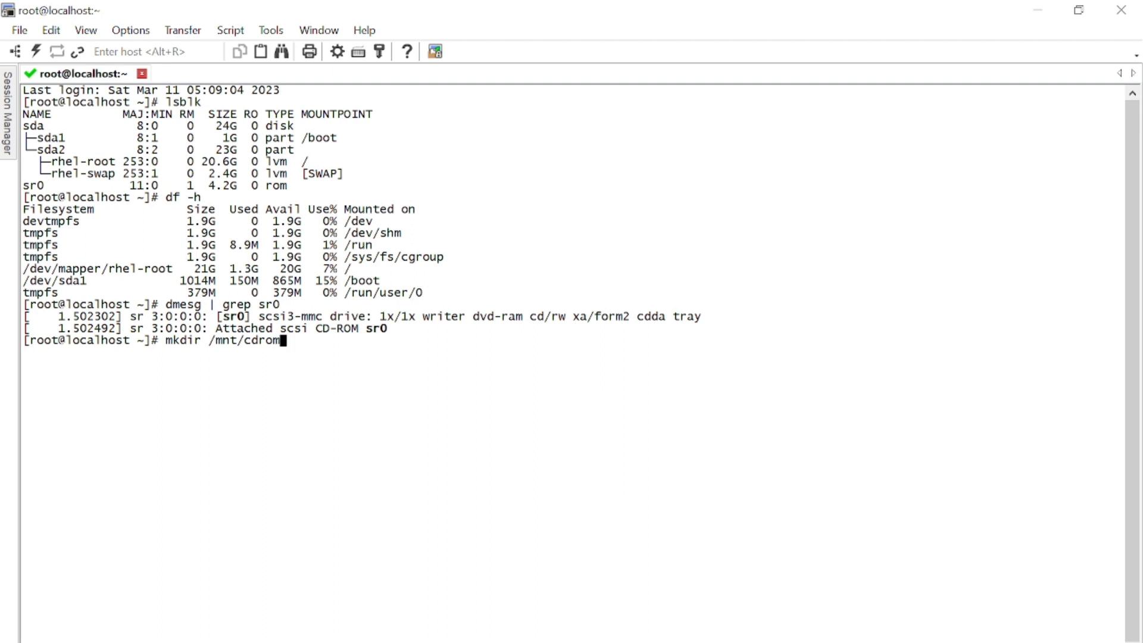
key(Return)
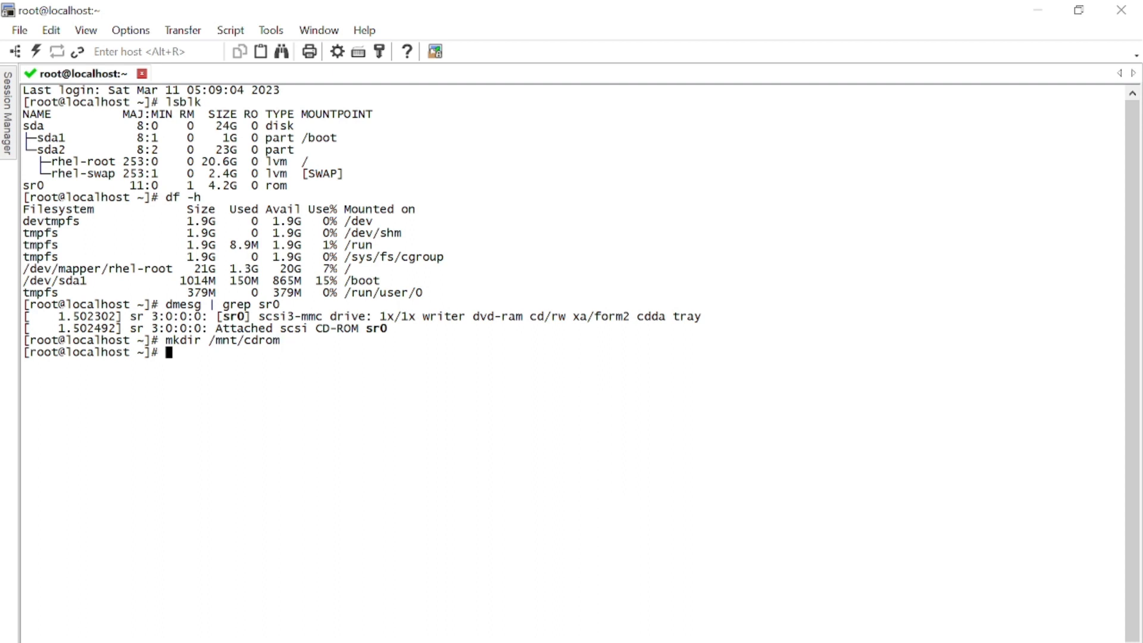
mouse_move(589, 640)
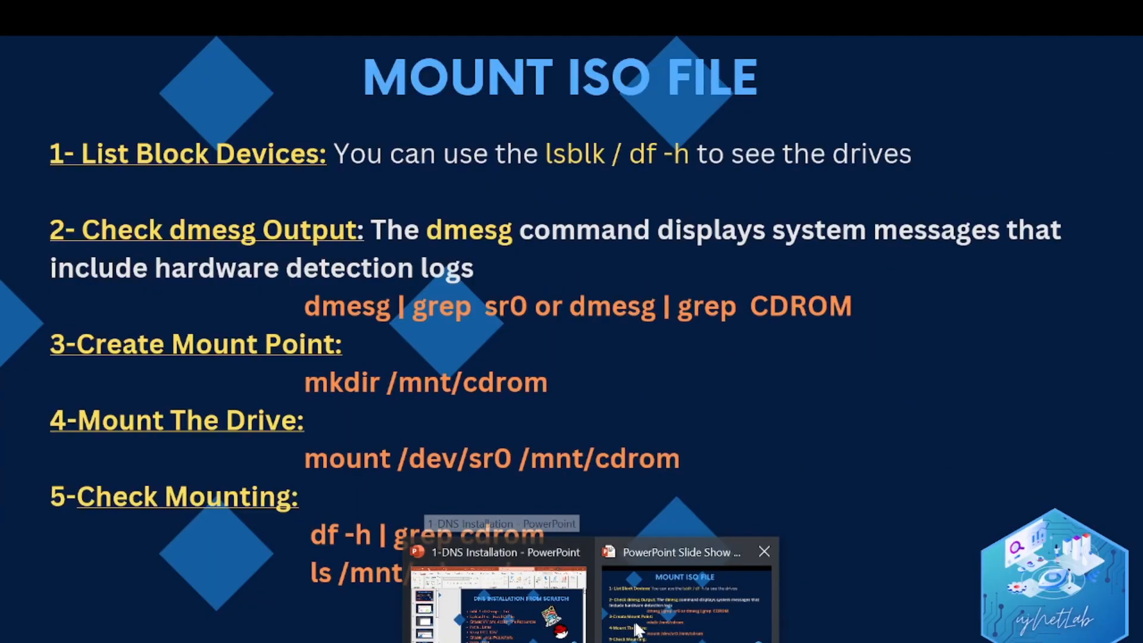
click(684, 602)
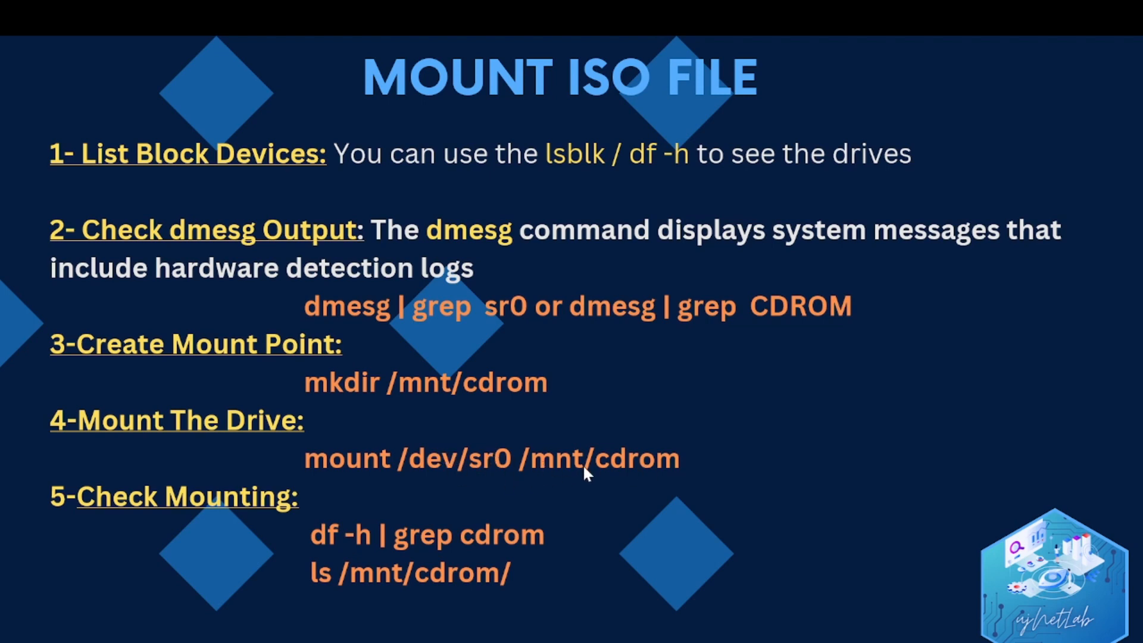
- Mount /dev/sr0 on /mnt/cdrom, then bring the MOUNT ISO FILE slide forward
key(alt+Tab)
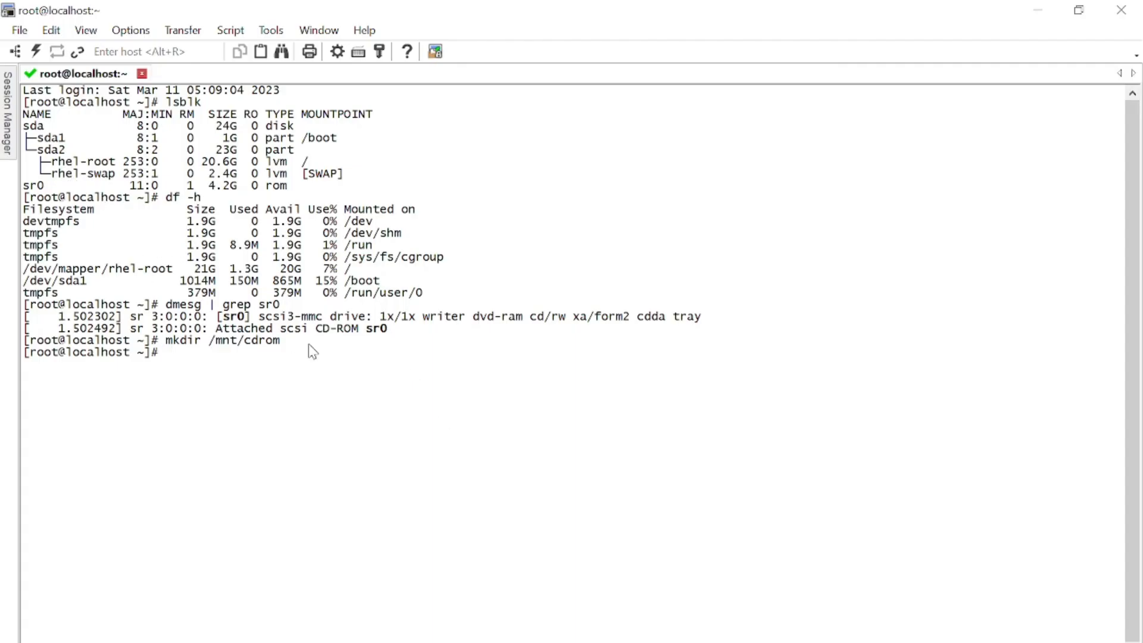
text(mount /dev/sr0 /)
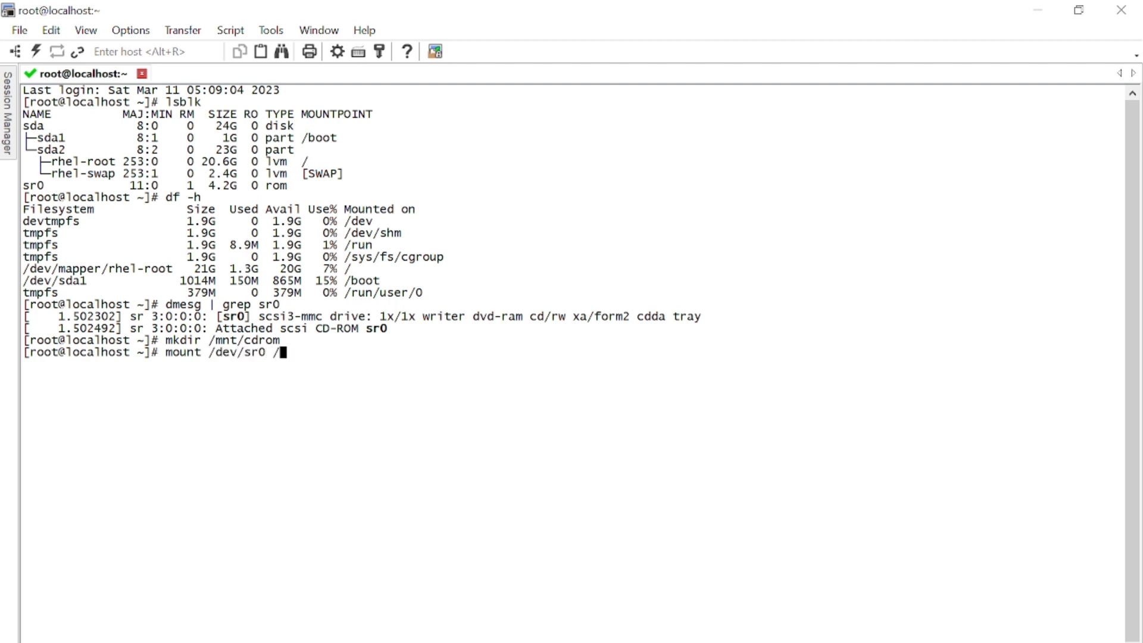
text(mnt/cdrom)
key(Return)
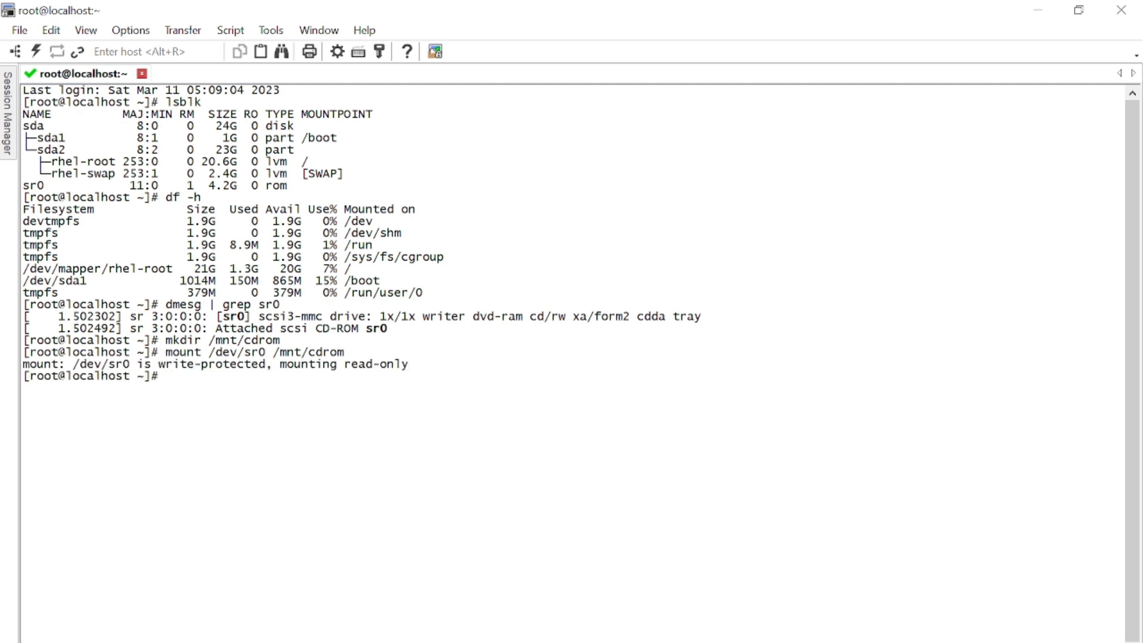
click(592, 642)
click(687, 602)
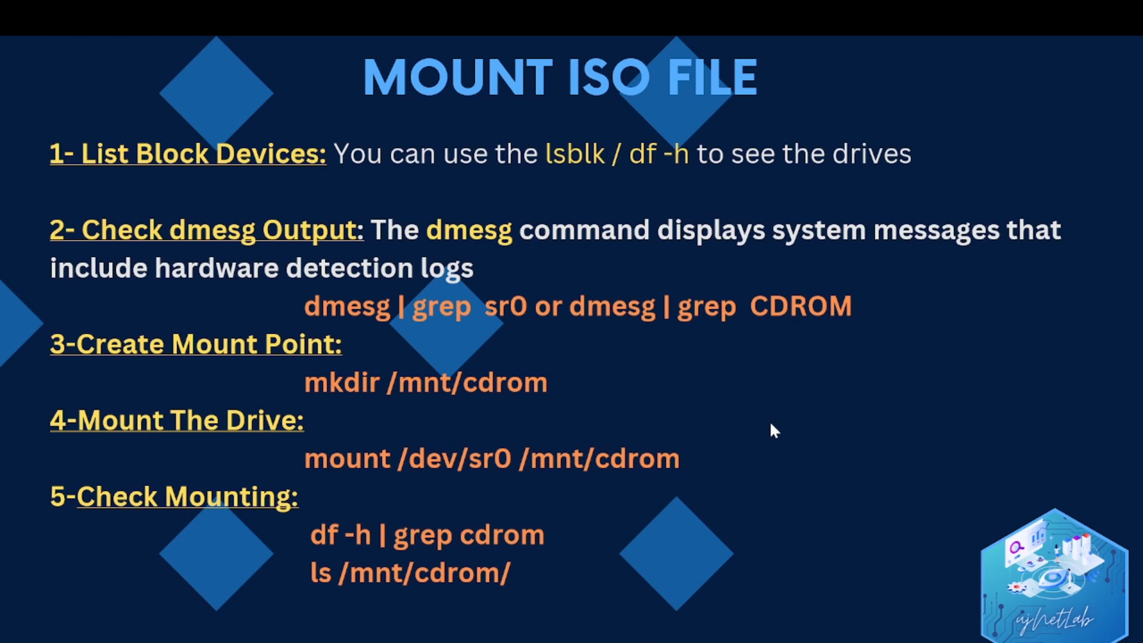
- Run df and highlight the /dev/sr0 line mounted on /mnt/cdrom
key(alt+Tab)
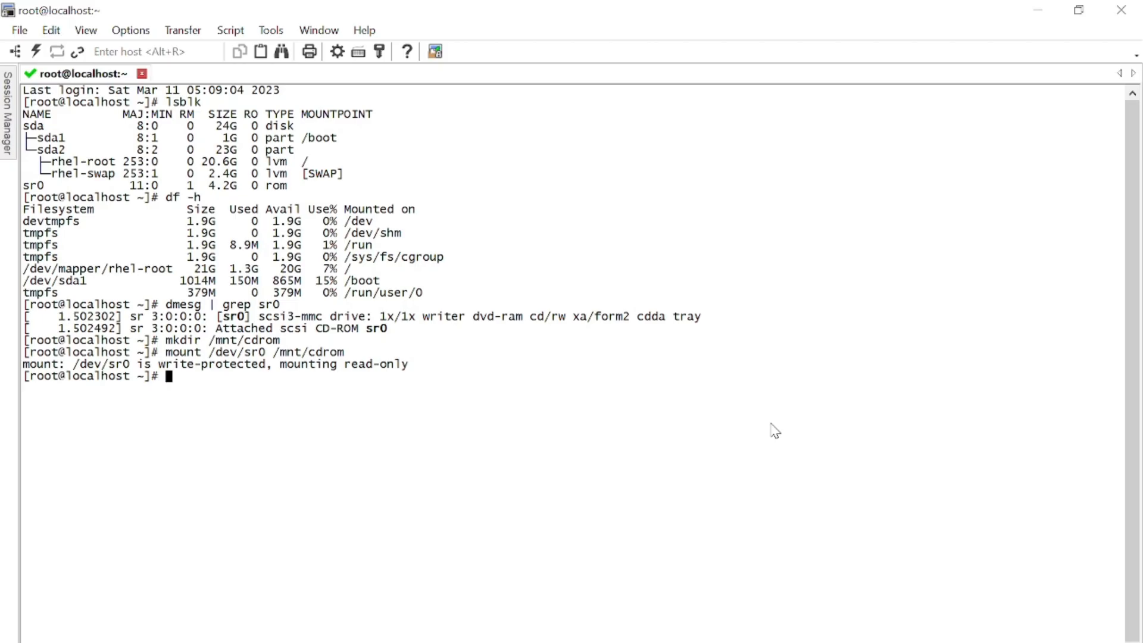
text(df)
key(Return)
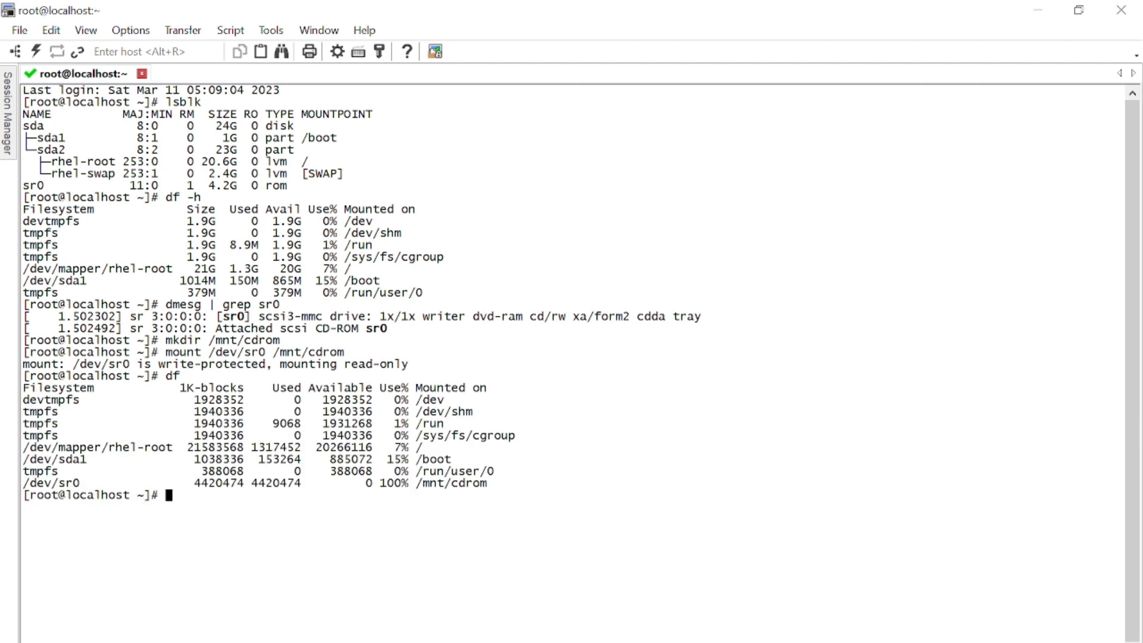
text(df)
drag(498, 493, 80, 483)
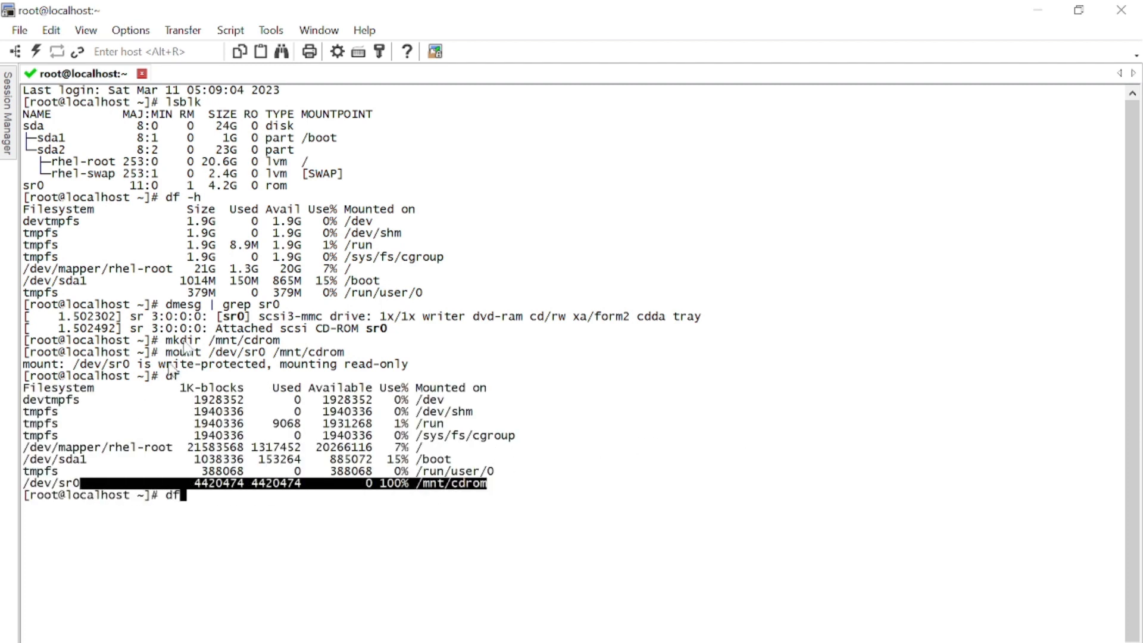
drag(428, 284, 23, 210)
key(BackSpace)
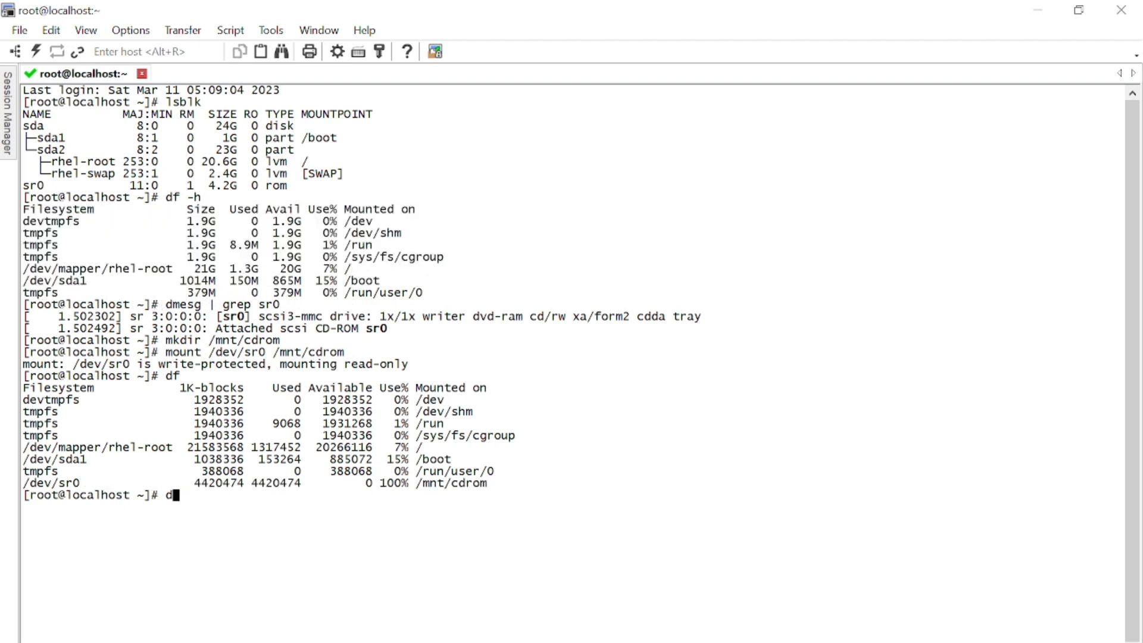
key(BackSpace)
- List /mnt/cdrom with ls, then with ls -ltr, highlighting the GPL through LiveOS entries
text(ls)
text(/mnt/cdrom)
key(Return)
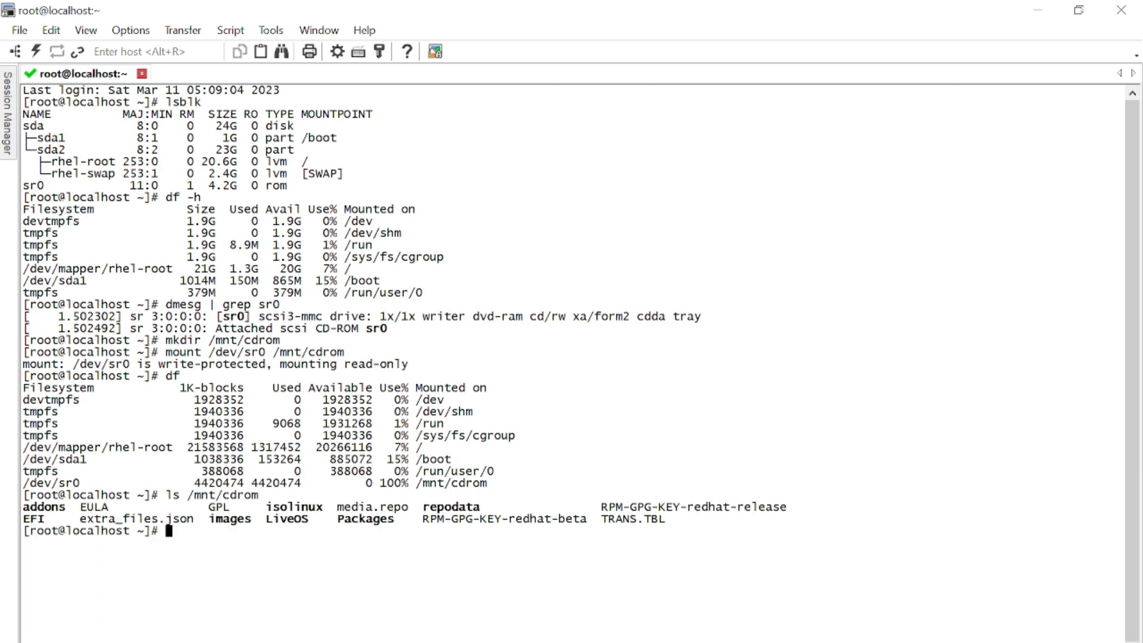
key(Up)
key(Left)
key(Left)
key(Left)
key(Left)
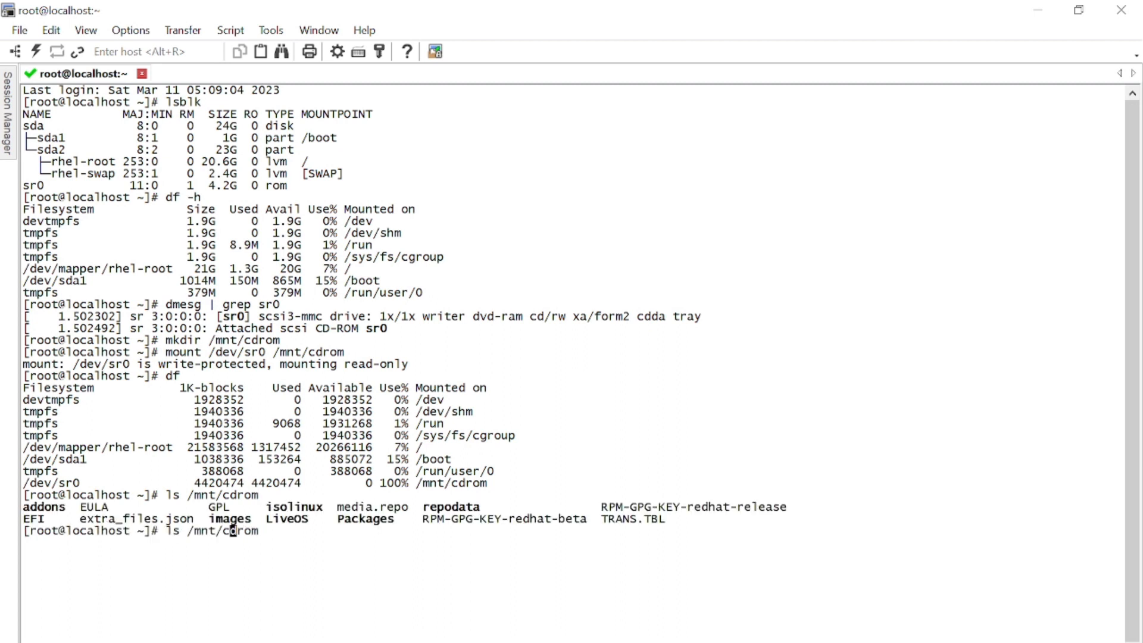
key(Left)
key(Left)
key(Left)
key(Left)
key(Left)
key(Left)
text(-ltr)
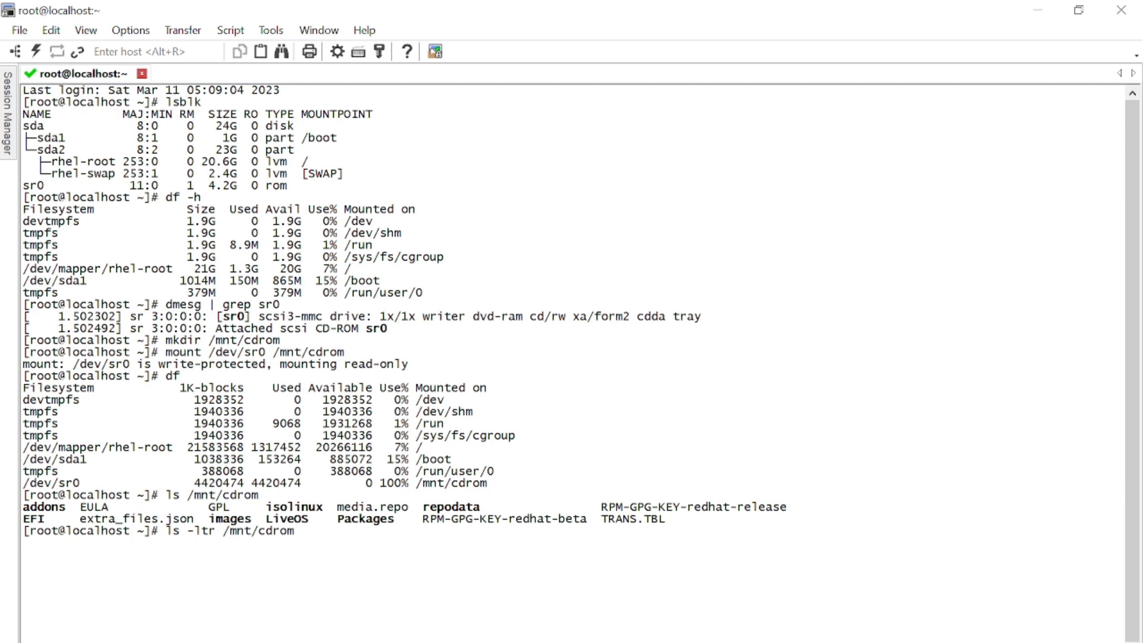
key(Return)
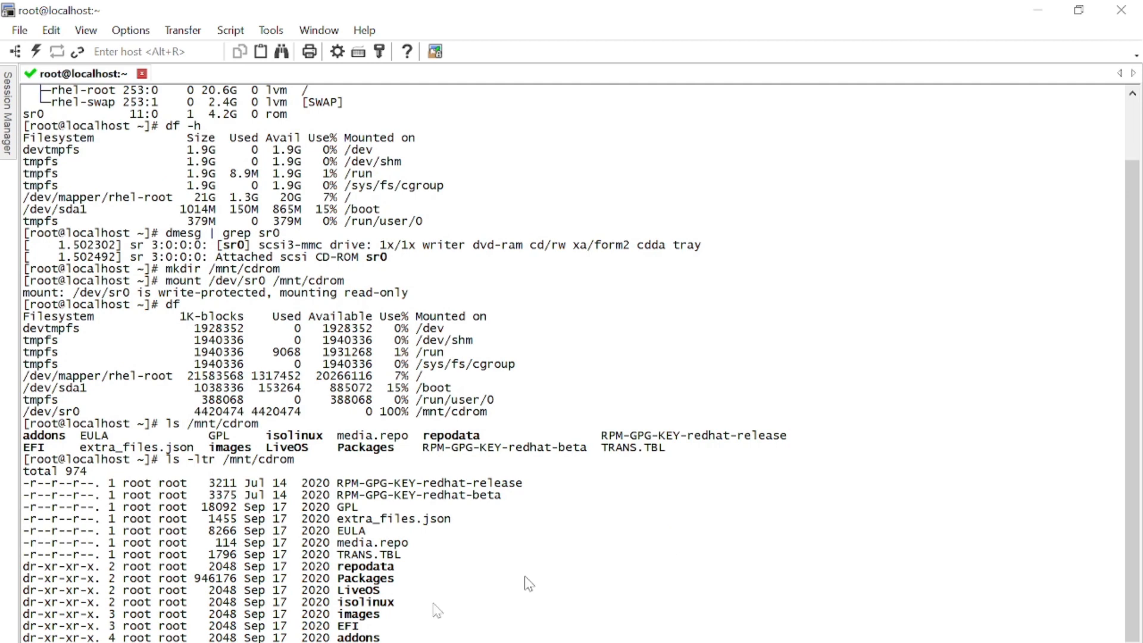
drag(115, 506, 415, 602)
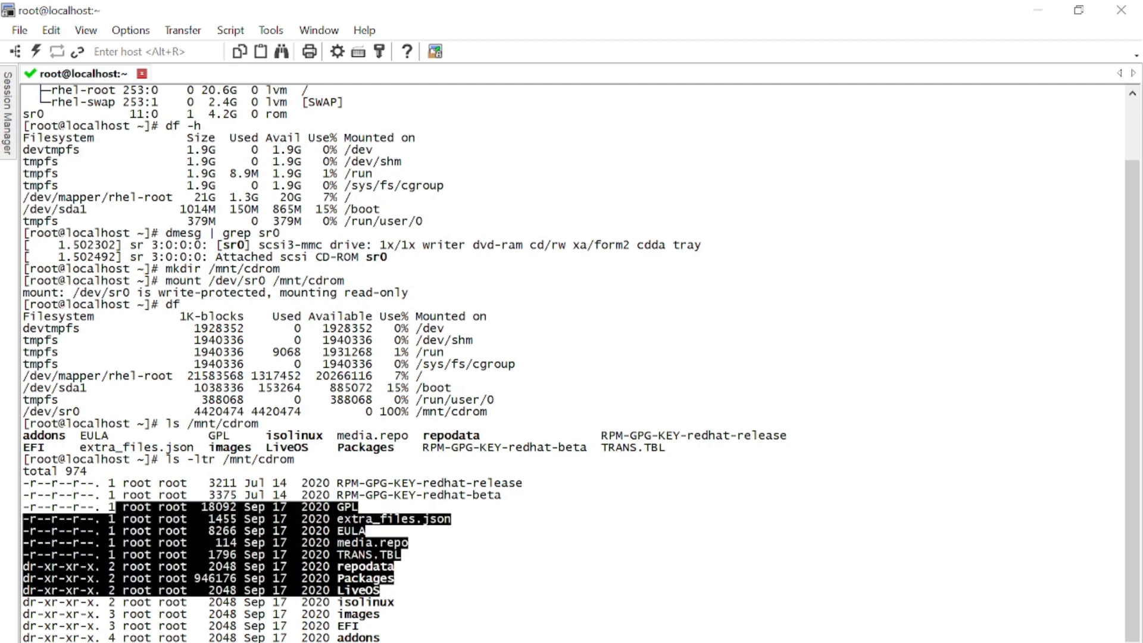
- Advance the slide show to the PERMANENTY MOUNT CDROM(OPTIONAL) slide
mouse_move(591, 642)
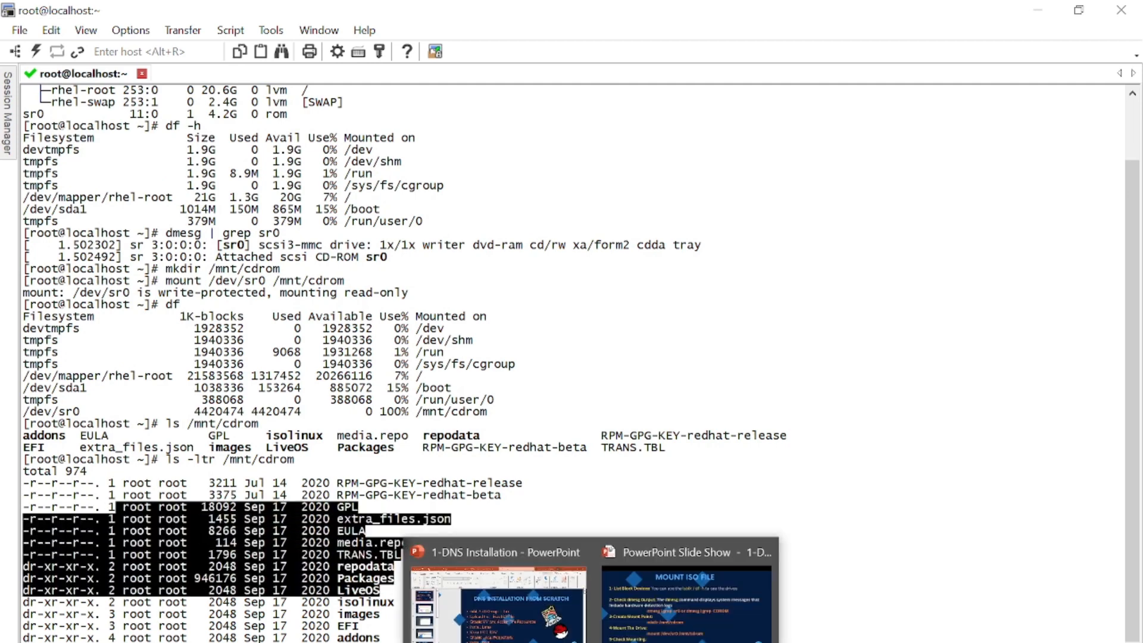
click(661, 636)
key(Right)
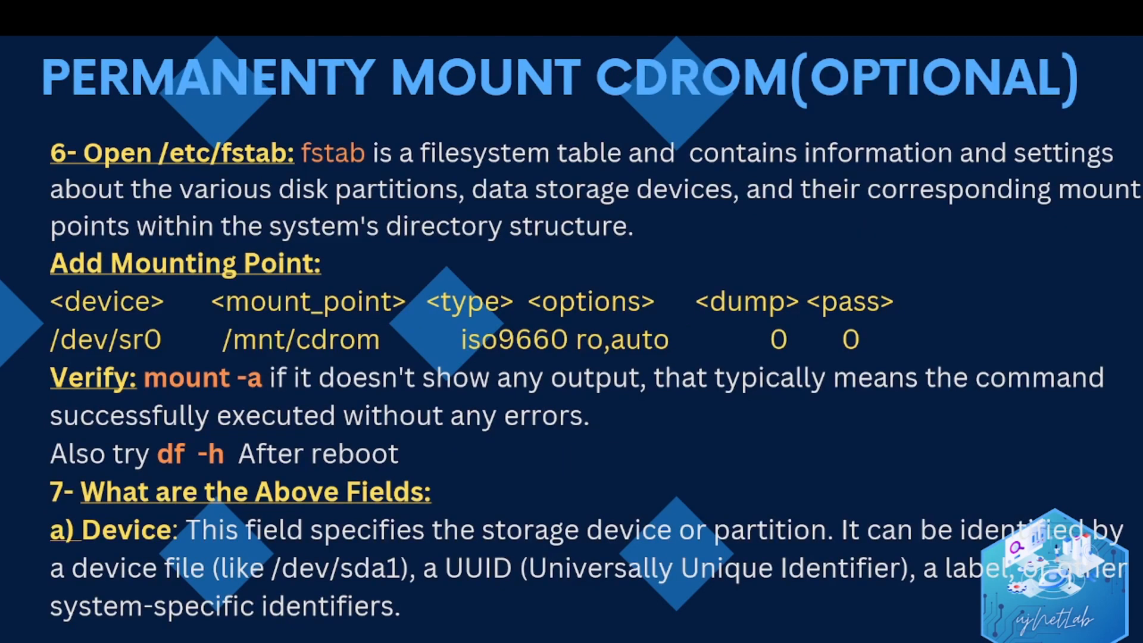